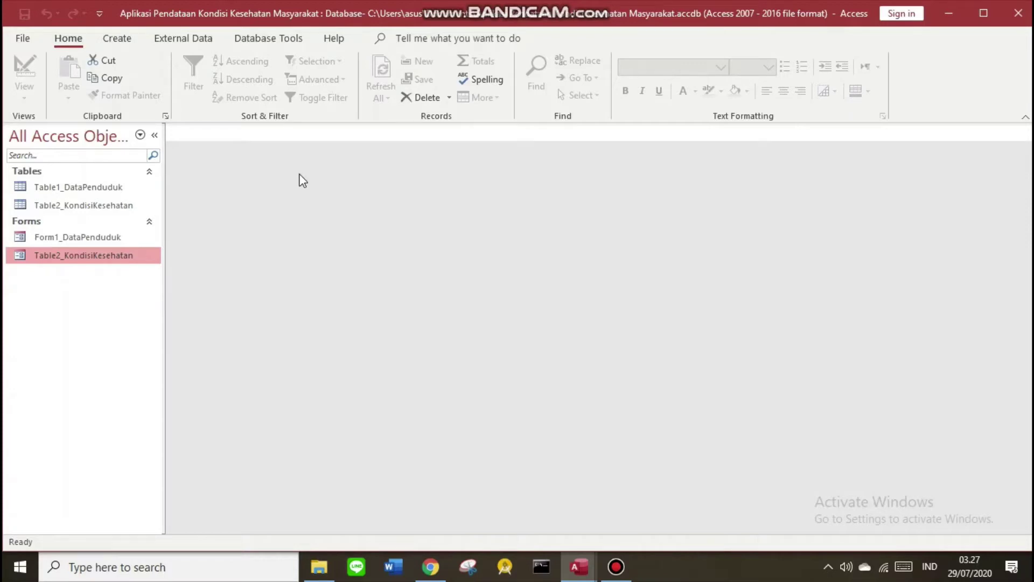
# - Create a new table and open it in Design View, saving it as Table3_User
pyautogui.click(117, 38)
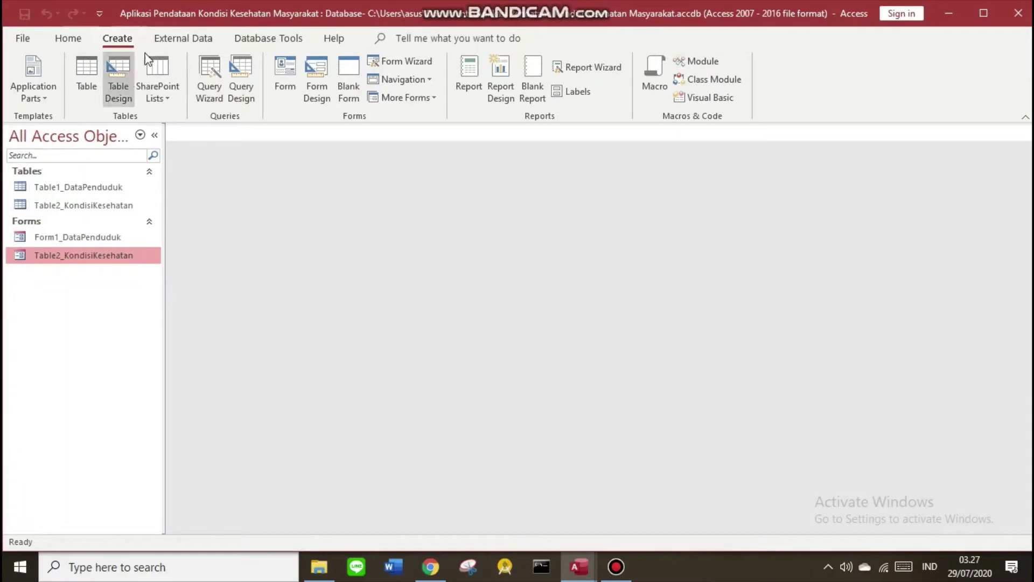
pyautogui.click(88, 78)
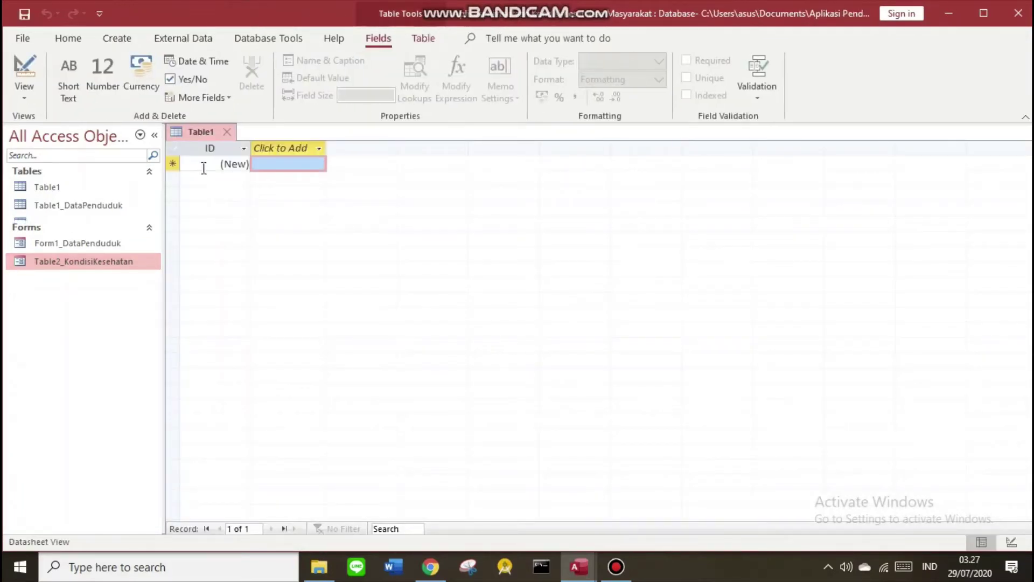
pyautogui.rightClick(205, 131)
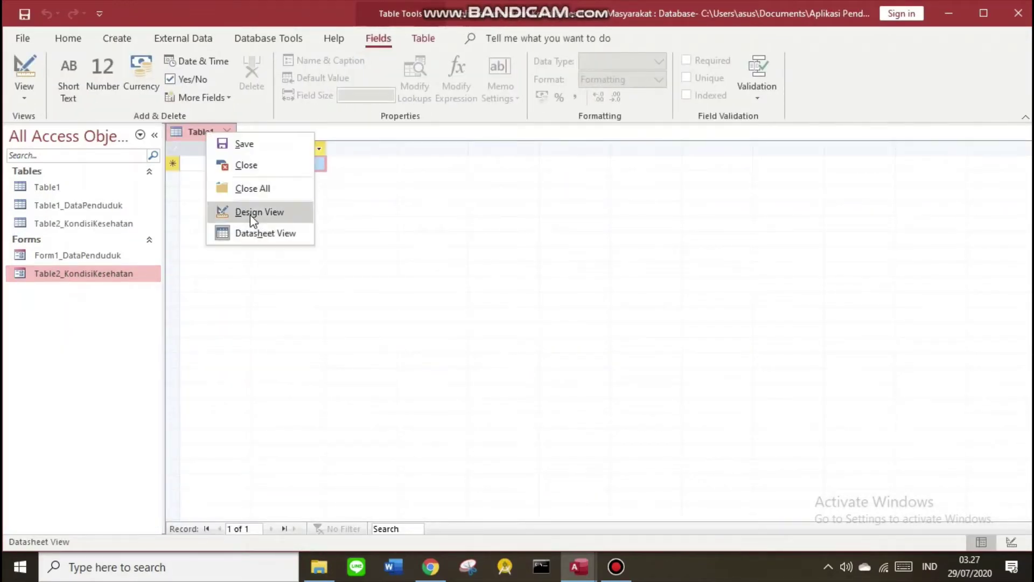
pyautogui.click(251, 213)
pyautogui.click(439, 205)
pyautogui.press('BackSpace')
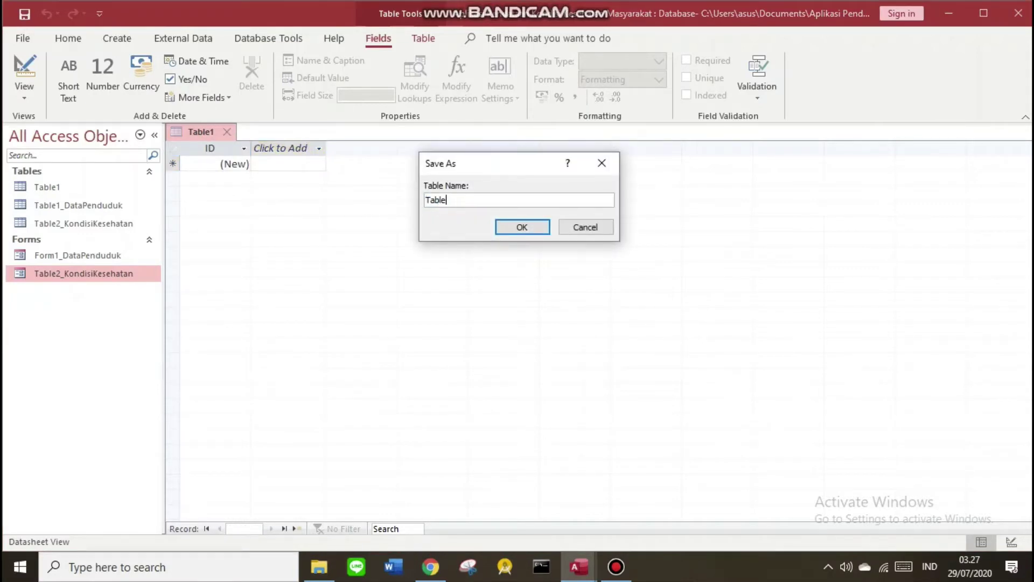
pyautogui.write('3_User')
pyautogui.press('Return')
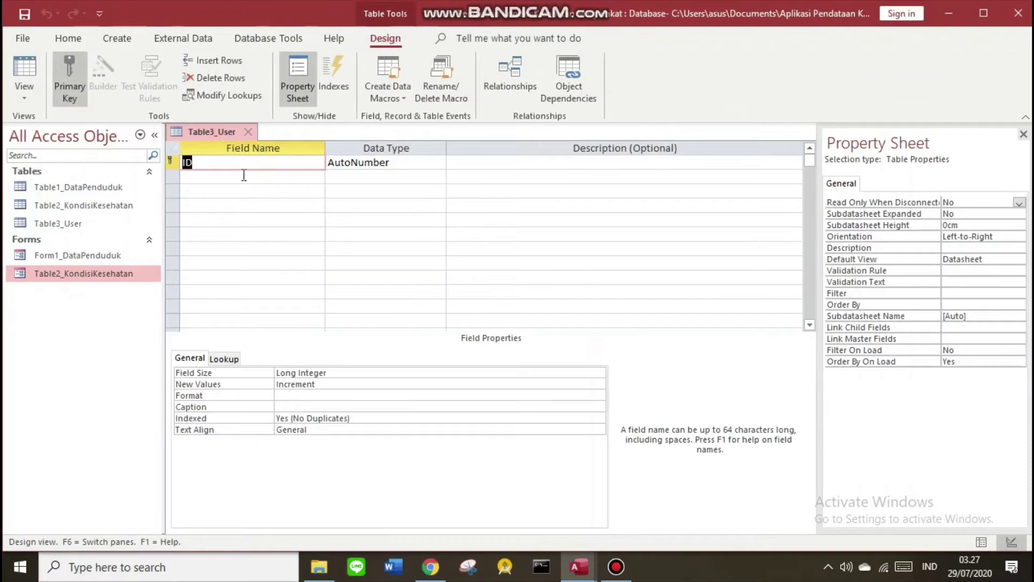
# - Rename the ID field to IDUser and add the fields Nama, Status and Sandi below it
pyautogui.click(237, 165)
pyautogui.write('User')
pyautogui.click(237, 181)
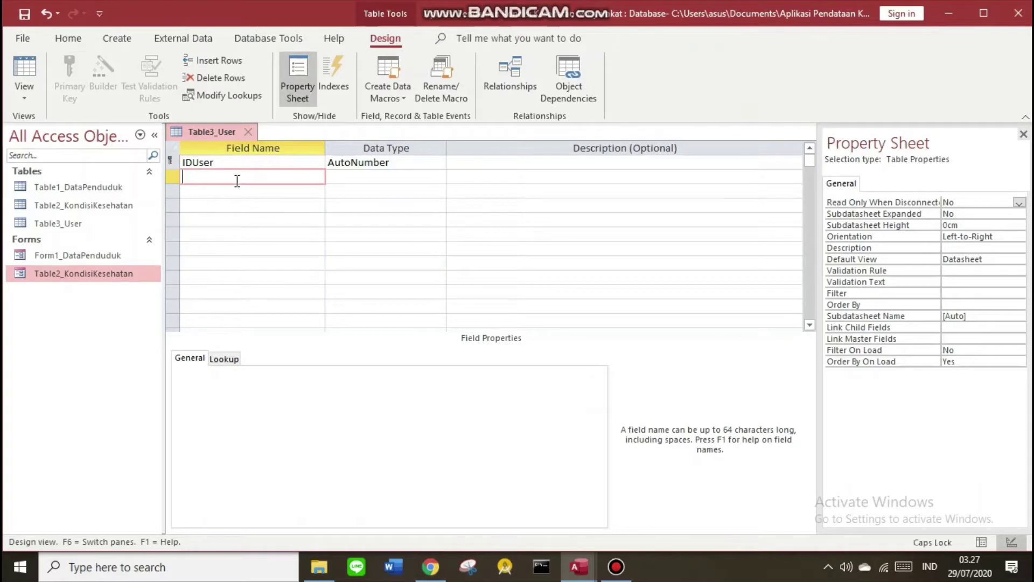
pyautogui.write('Nama')
pyautogui.click(247, 195)
pyautogui.write('Status')
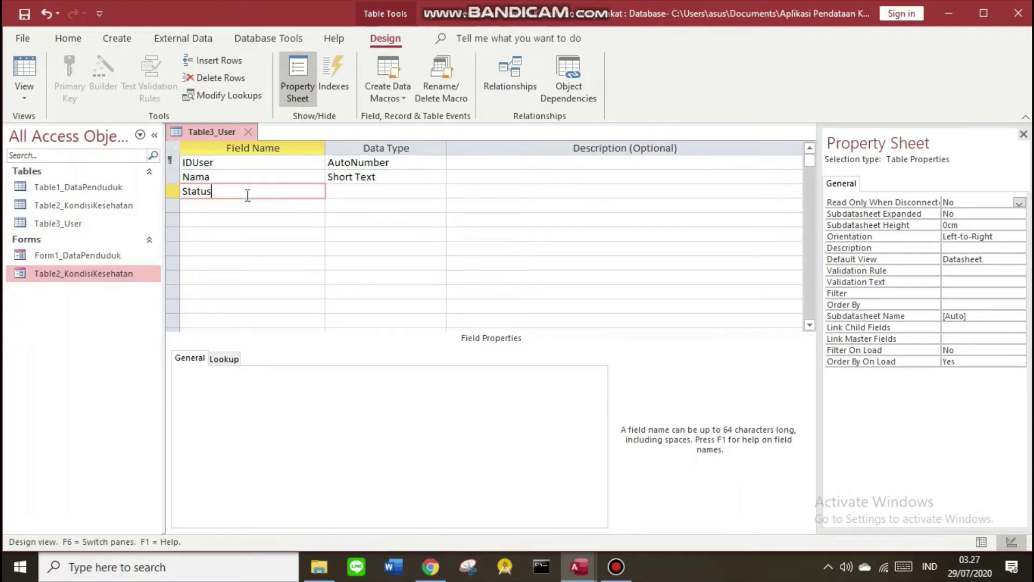
pyautogui.click(249, 208)
pyautogui.write('P')
pyautogui.press('BackSpace')
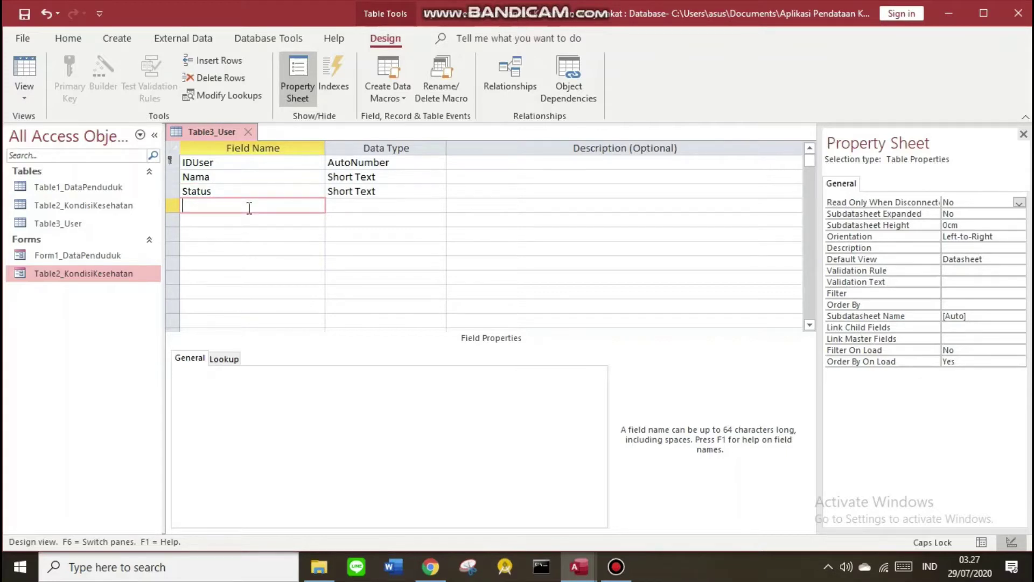
pyautogui.write('Sandi')
# - Keep Short Text as the Sandi field's data type and apply the Password input mask to it
pyautogui.click(358, 210)
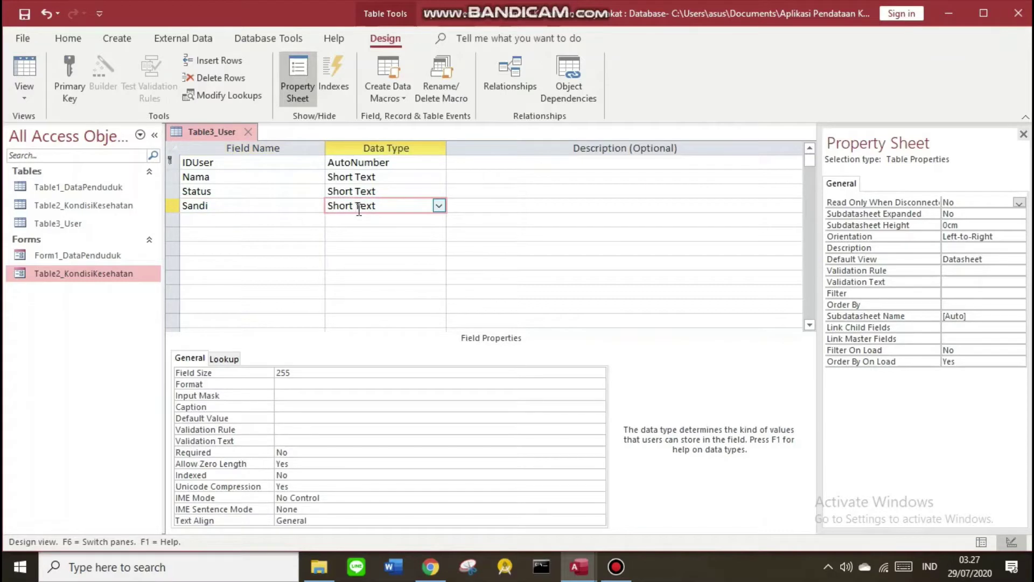
pyautogui.click(371, 163)
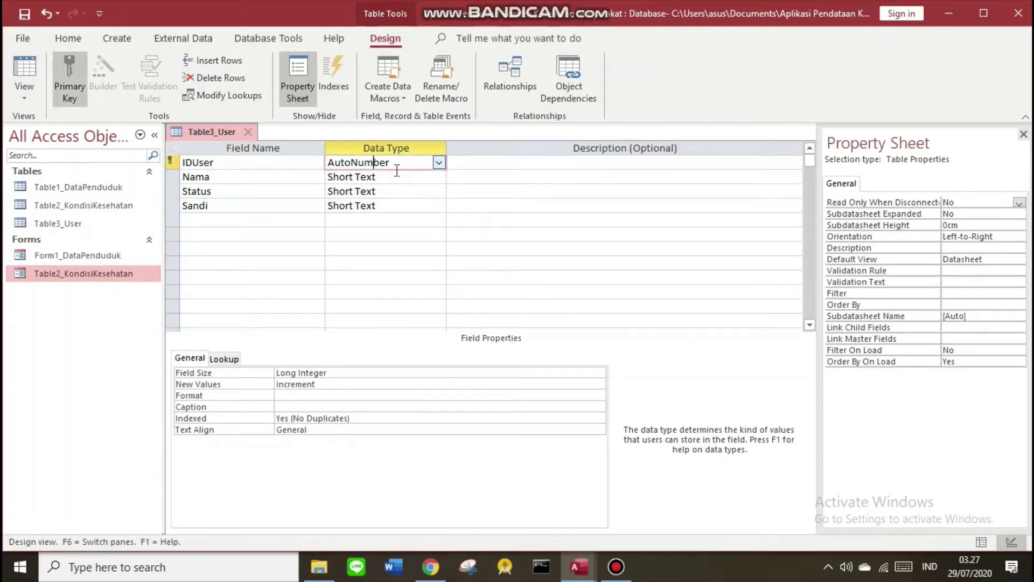
pyautogui.click(394, 206)
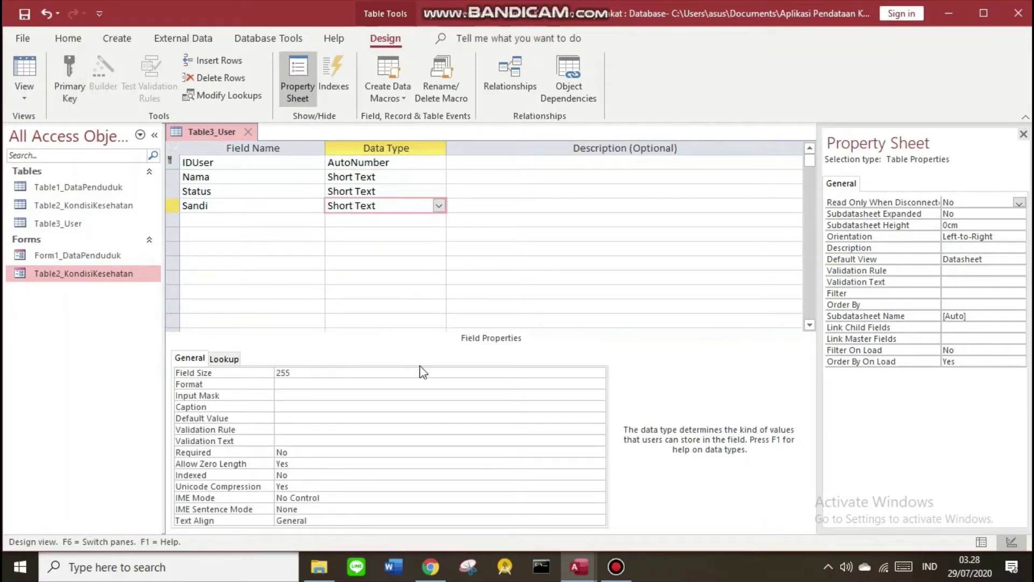
pyautogui.click(363, 396)
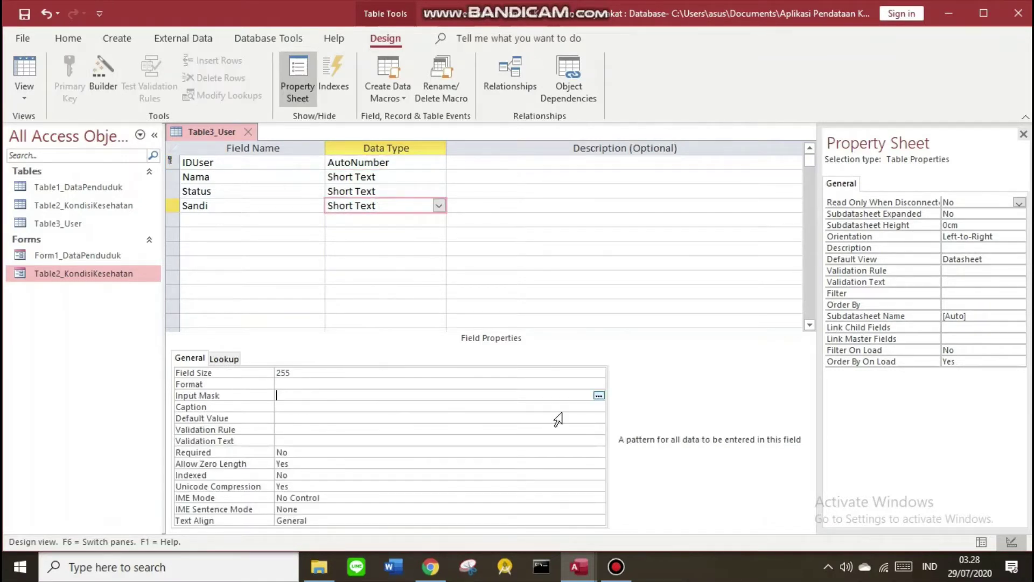
pyautogui.click(598, 395)
pyautogui.click(494, 326)
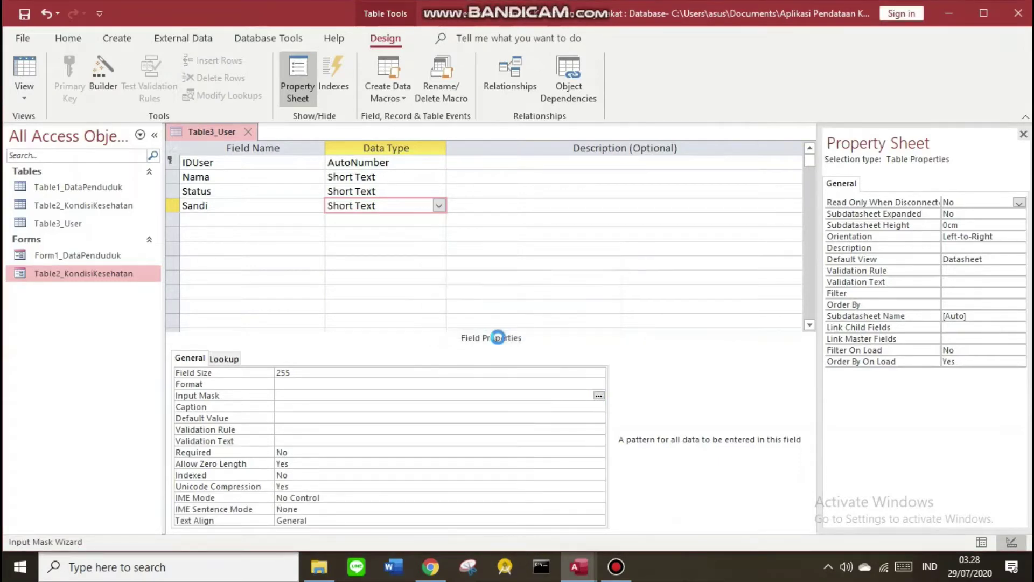
pyautogui.click(571, 333)
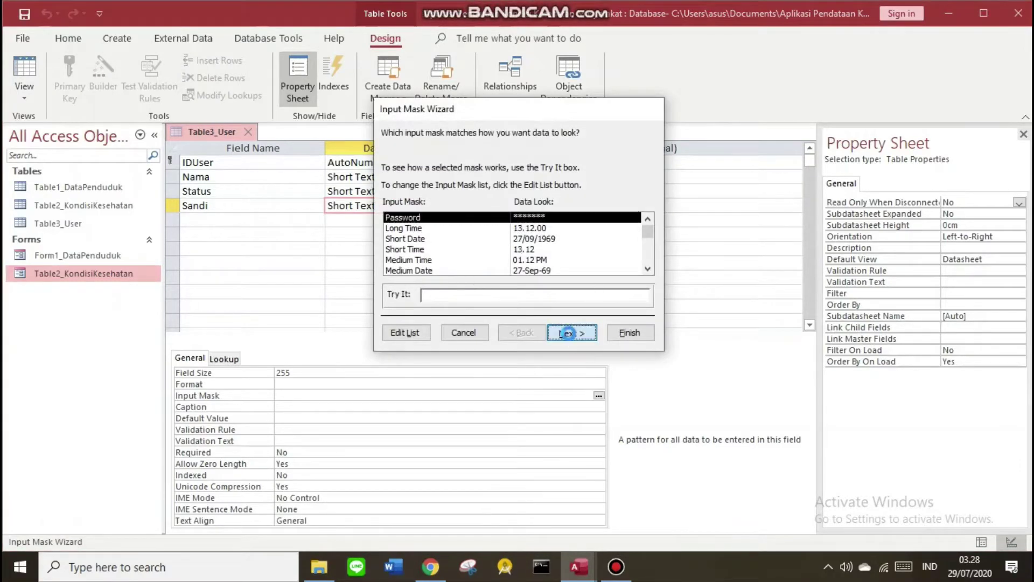
pyautogui.click(630, 333)
# - Save the Table3_User design and switch the table to Datasheet View
pyautogui.rightClick(207, 134)
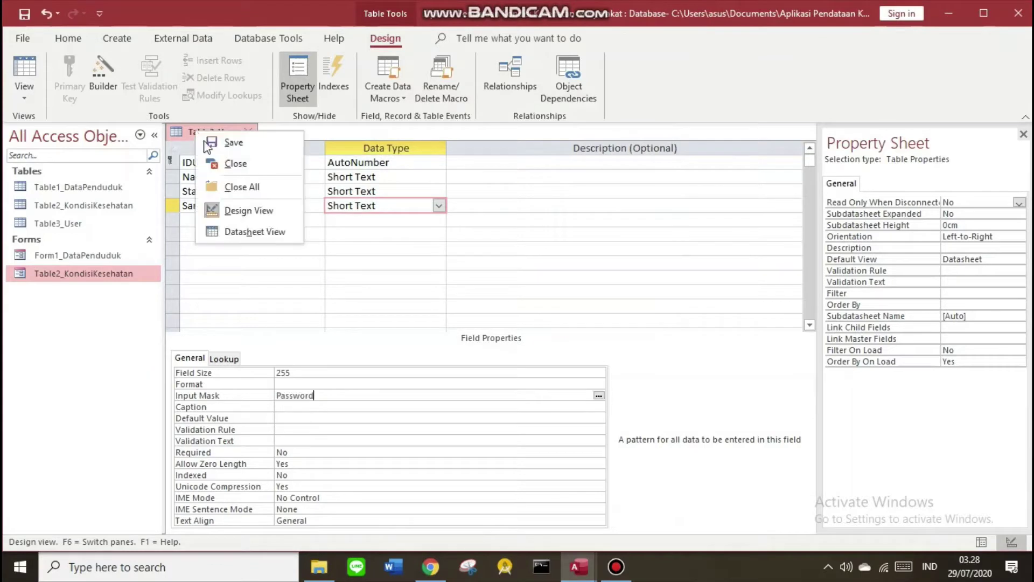
pyautogui.click(218, 143)
pyautogui.rightClick(209, 135)
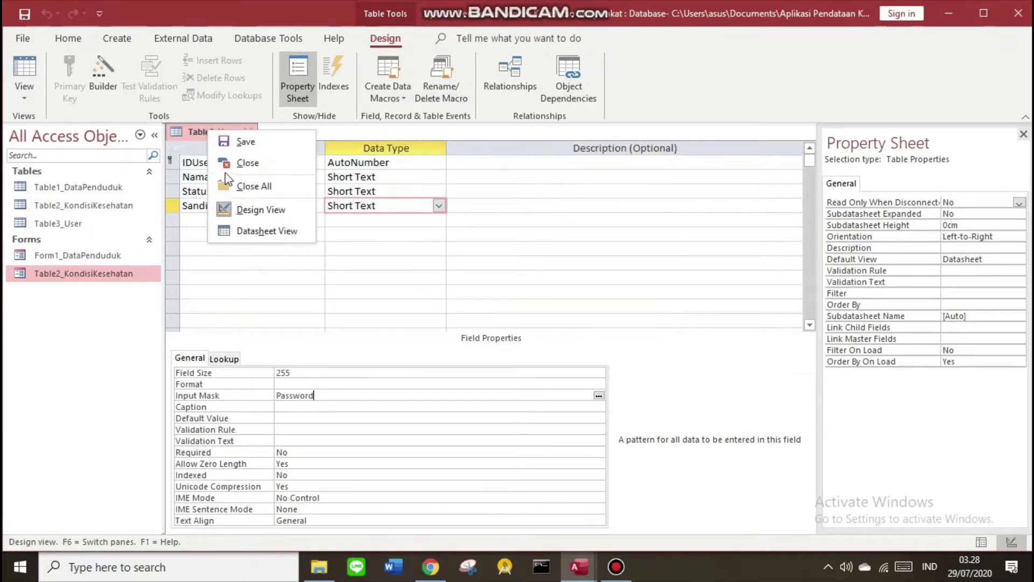
pyautogui.click(243, 230)
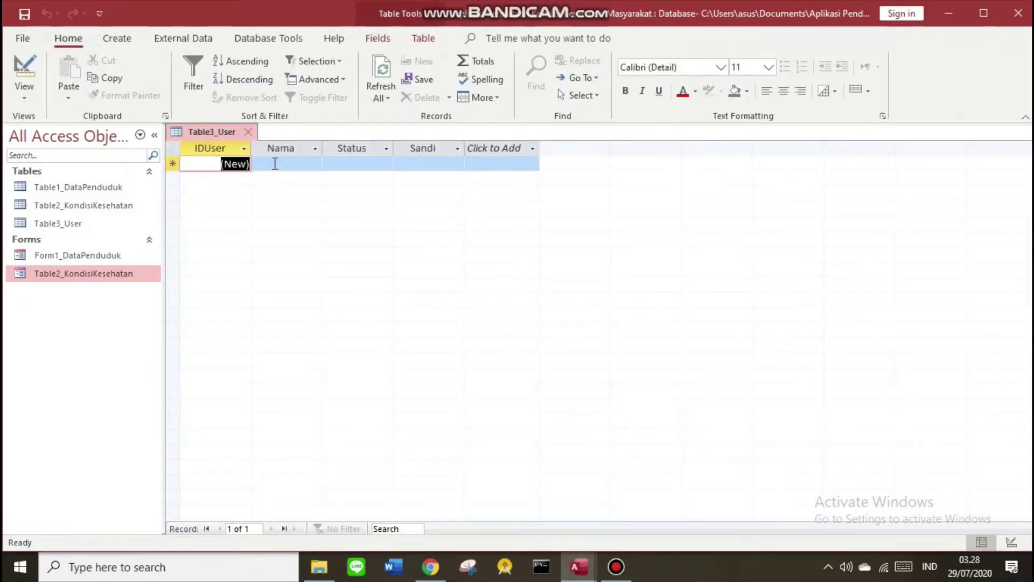
# - Fill the first record with the user's name, the status Admin and the password in Sandi
pyautogui.click(275, 163)
pyautogui.write('Udin')
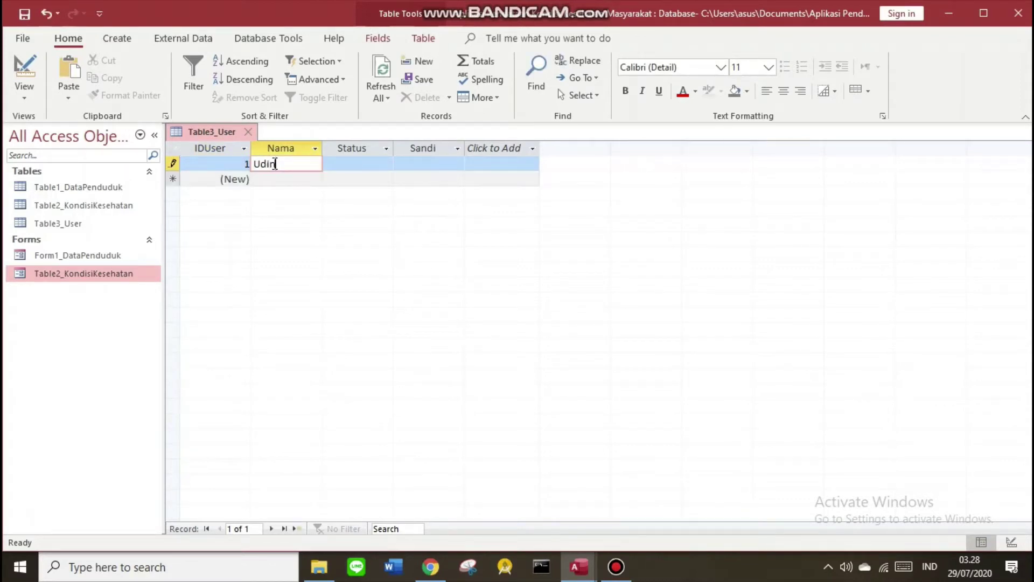
pyautogui.press('Tab')
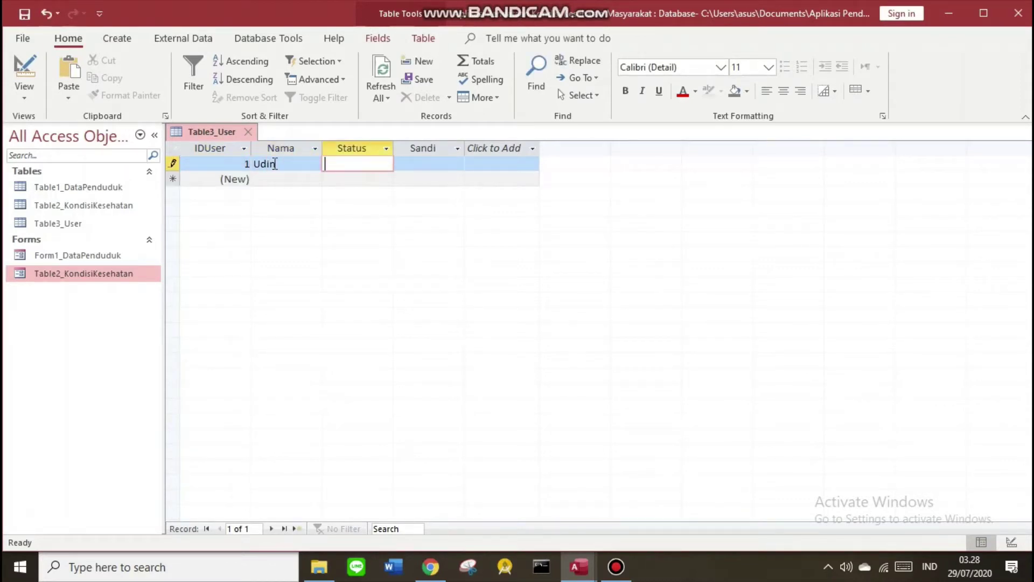
pyautogui.write('Admin')
pyautogui.press('Tab')
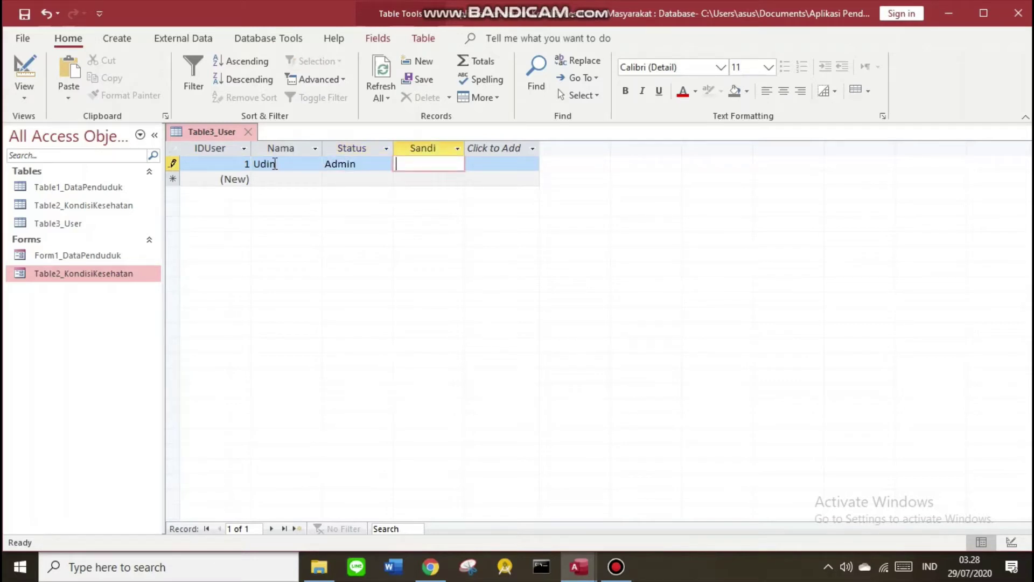
pyautogui.write('****')
# - Add a second record with another user's name, the status Admin and the password in Sandi
pyautogui.click(279, 178)
pyautogui.press('capslock')
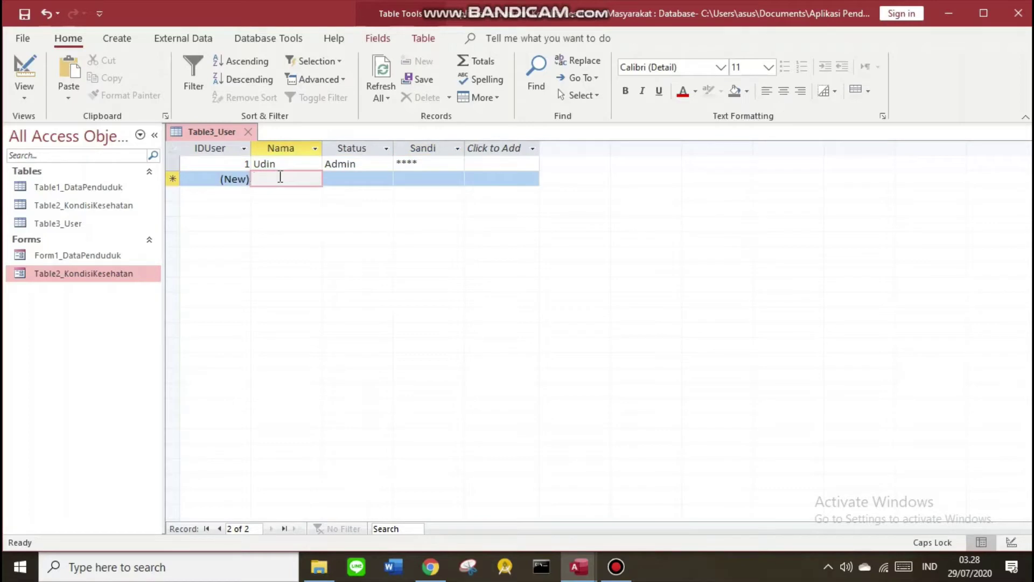
pyautogui.write('A')
pyautogui.press('capslock')
pyautogui.write('li')
pyautogui.press('Tab')
pyautogui.press('capslock')
pyautogui.write('A')
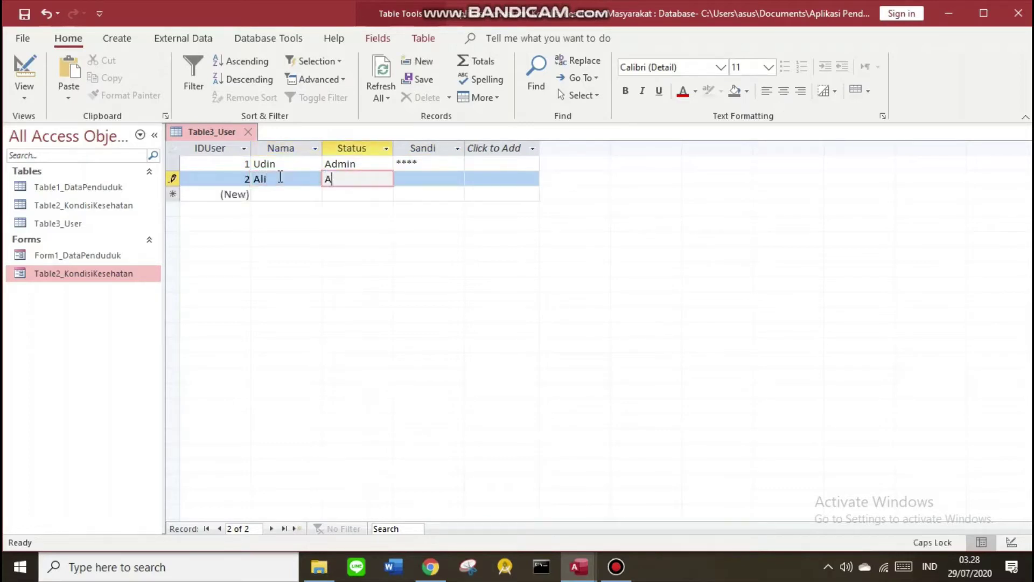
pyautogui.press('capslock')
pyautogui.write('dmin')
pyautogui.press('Tab')
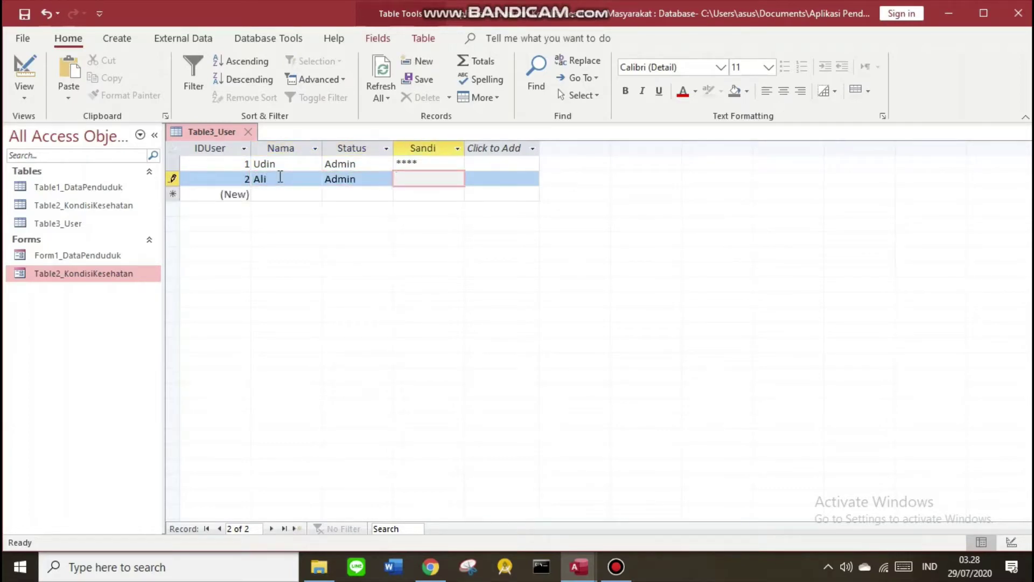
pyautogui.write('****')
pyautogui.press('Tab')
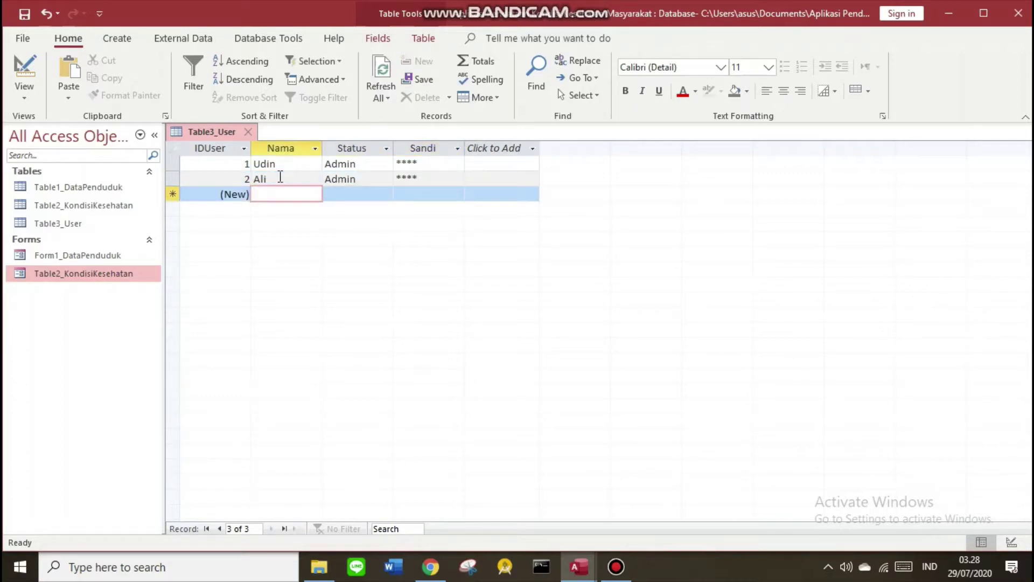
# - Add a third record with the user's name, the status User and the password in Sandi
pyautogui.press('capslock')
pyautogui.write('U')
pyautogui.press('capslock')
pyautogui.write('cup')
pyautogui.press('Tab')
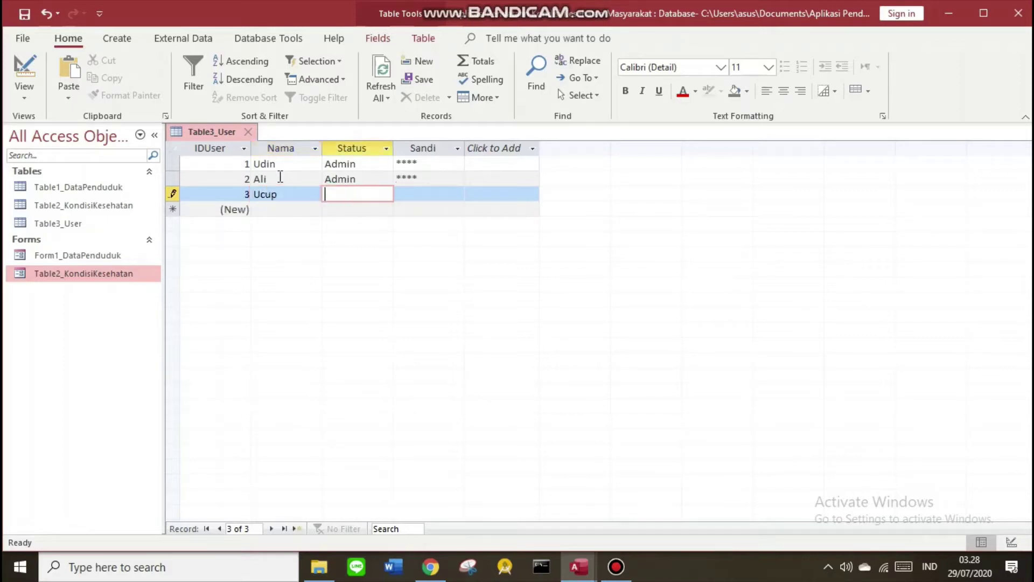
pyautogui.write('User')
pyautogui.press('Tab')
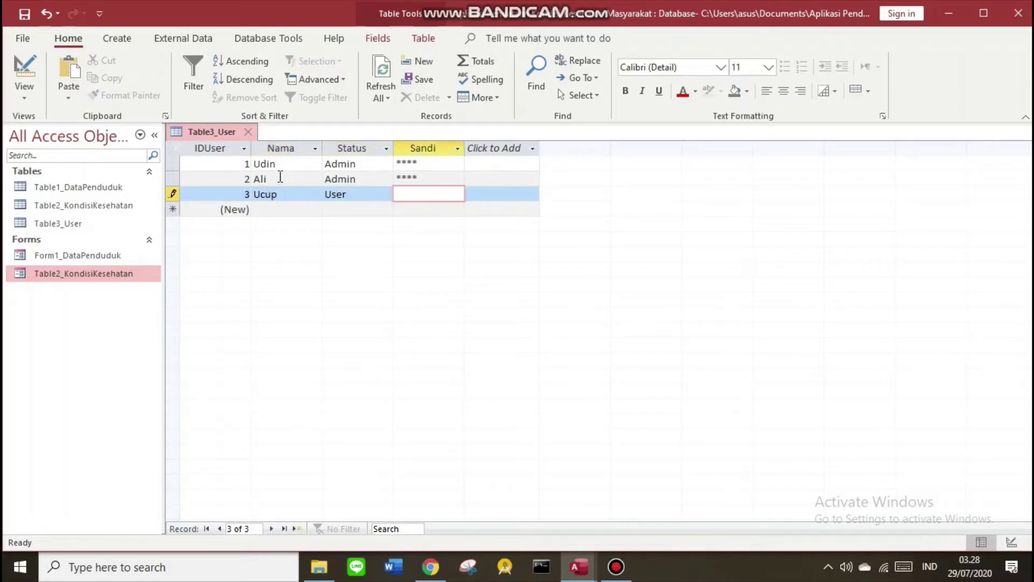
pyautogui.write('****')
# - Change the IDUser field's data type to Short Text in Design View and return to Datasheet View
pyautogui.rightClick(216, 133)
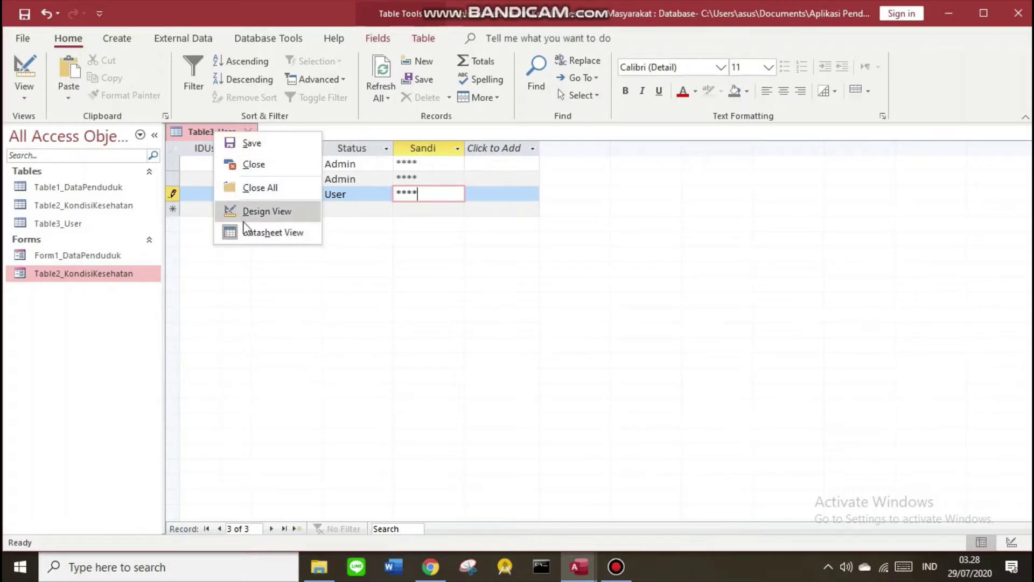
pyautogui.click(248, 211)
pyautogui.click(242, 178)
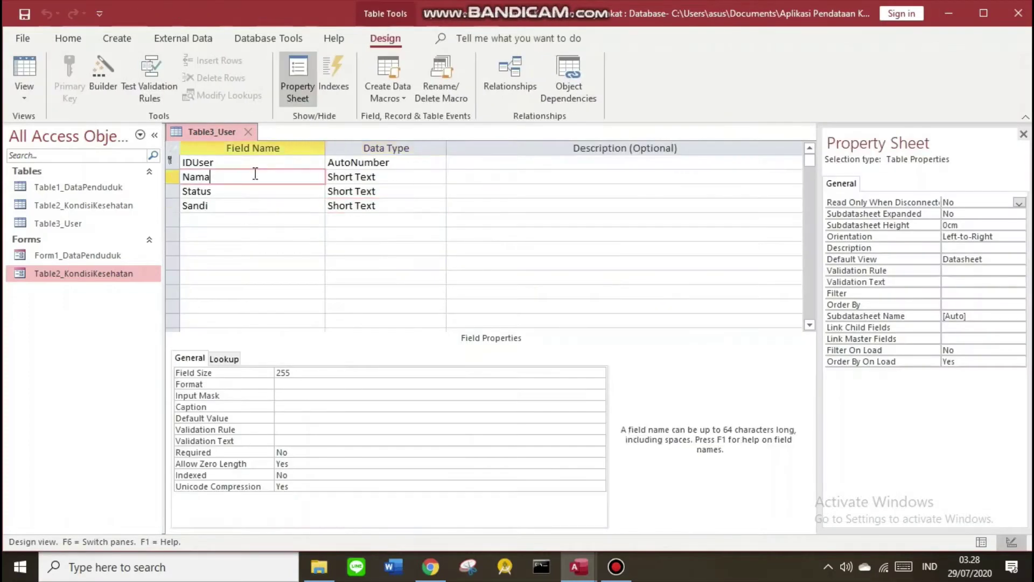
pyautogui.click(361, 162)
pyautogui.click(439, 162)
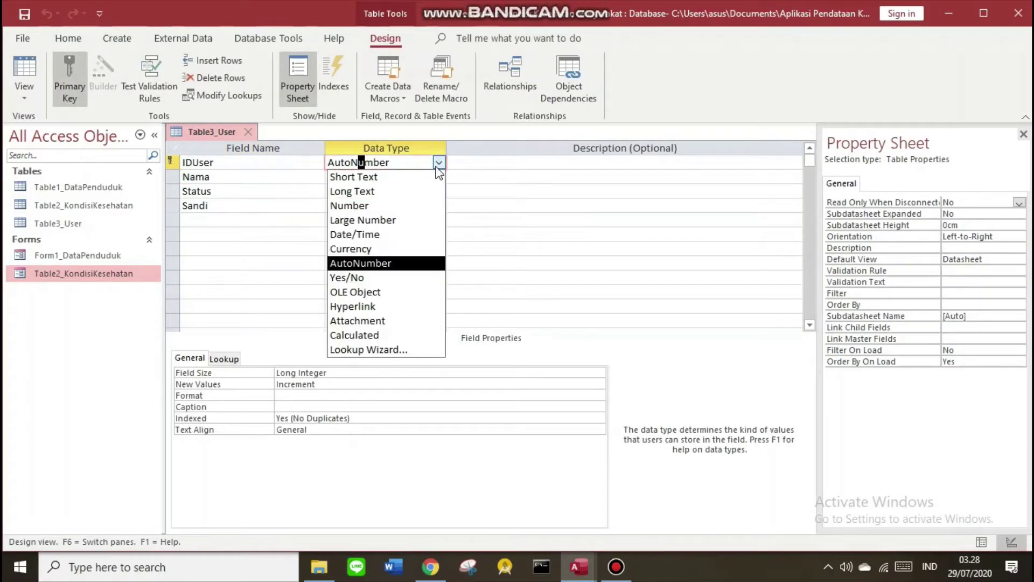
pyautogui.click(358, 176)
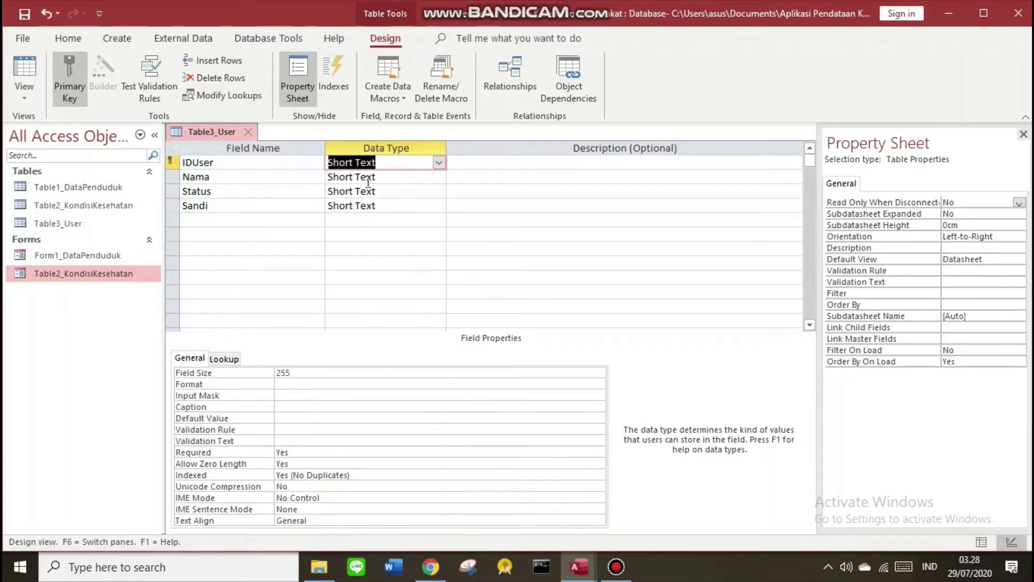
pyautogui.rightClick(221, 138)
pyautogui.click(253, 238)
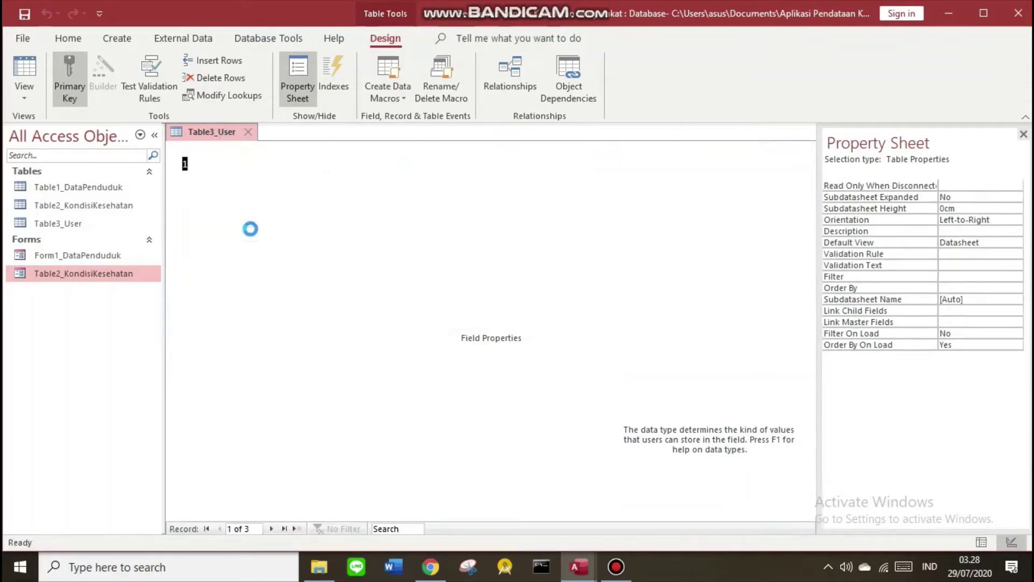
# - Replace the IDUser values of the three records with User1, User2 and User3
pyautogui.press('Down')
pyautogui.press('BackSpace')
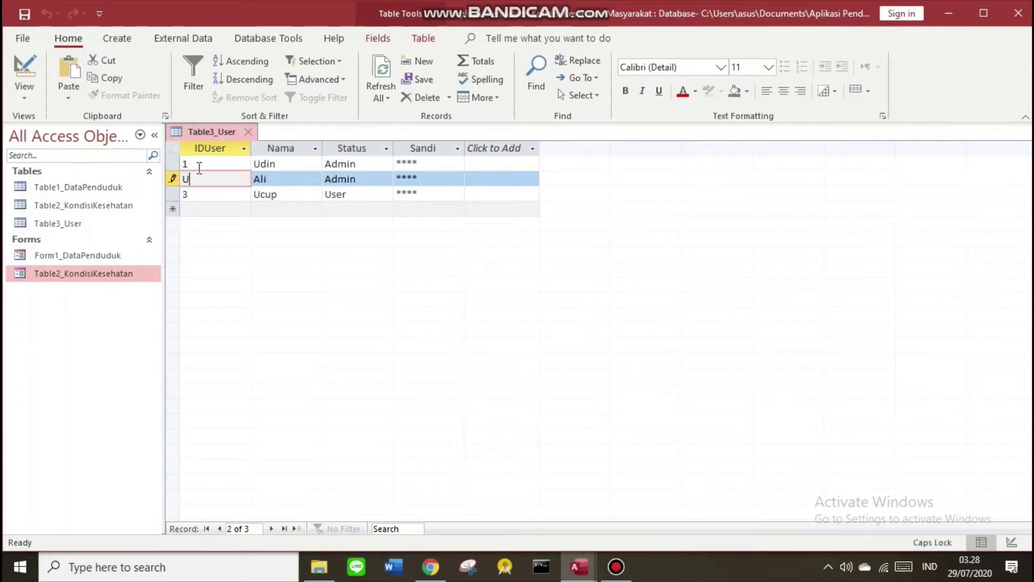
pyautogui.click(200, 168)
pyautogui.press('BackSpace')
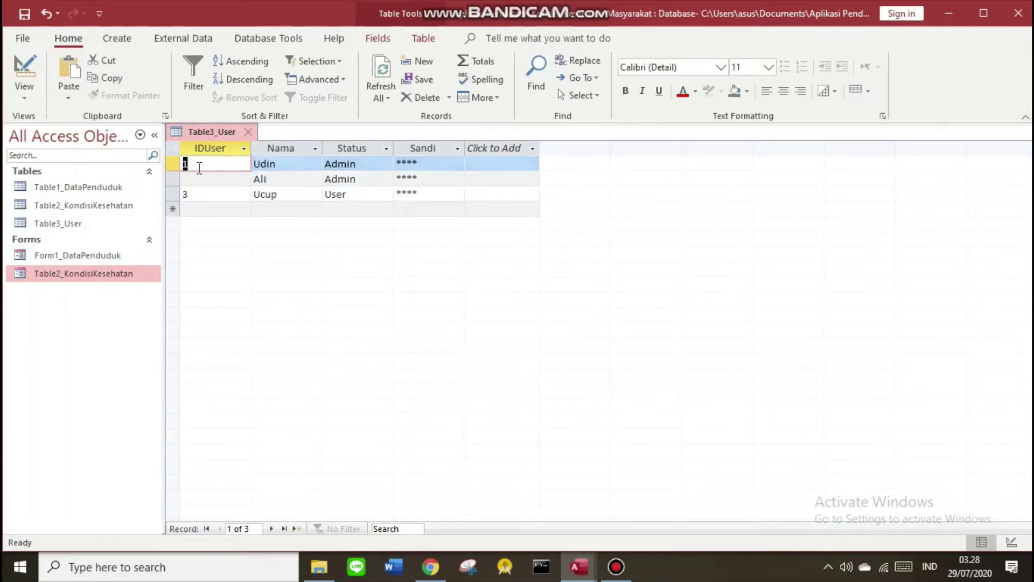
pyautogui.write('User1')
pyautogui.press('Down')
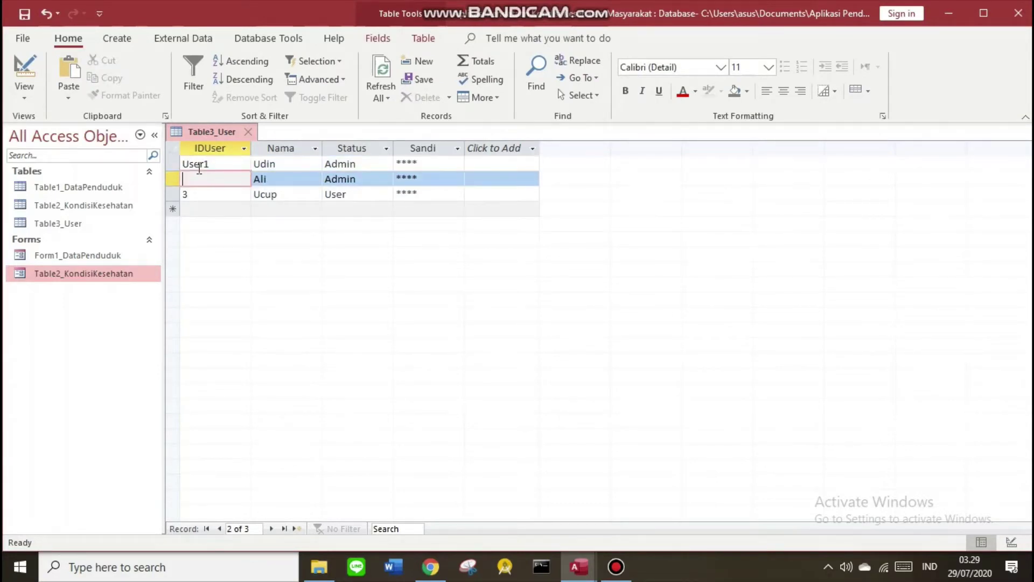
pyautogui.write('User2')
pyautogui.press('Down')
pyautogui.write('User')
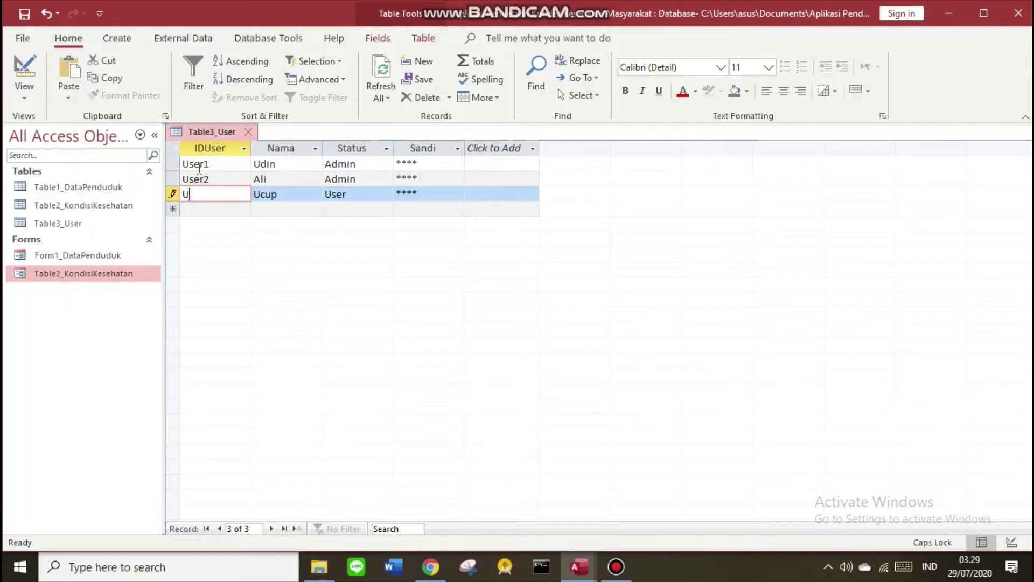
pyautogui.write('3')
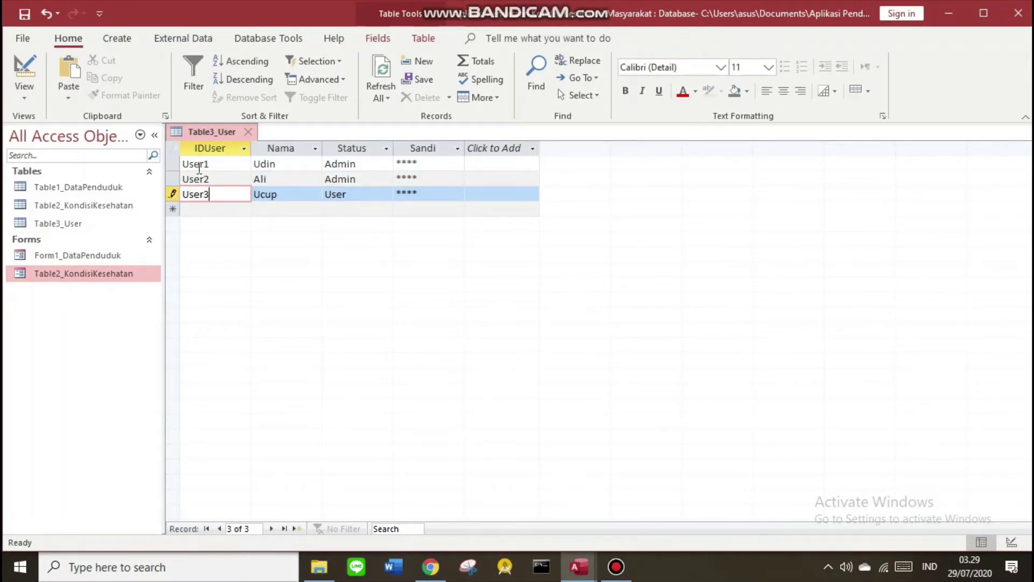
pyautogui.rightClick(211, 130)
pyautogui.click(214, 133)
# - Create a new form of the Modal Dialog type
pyautogui.click(117, 43)
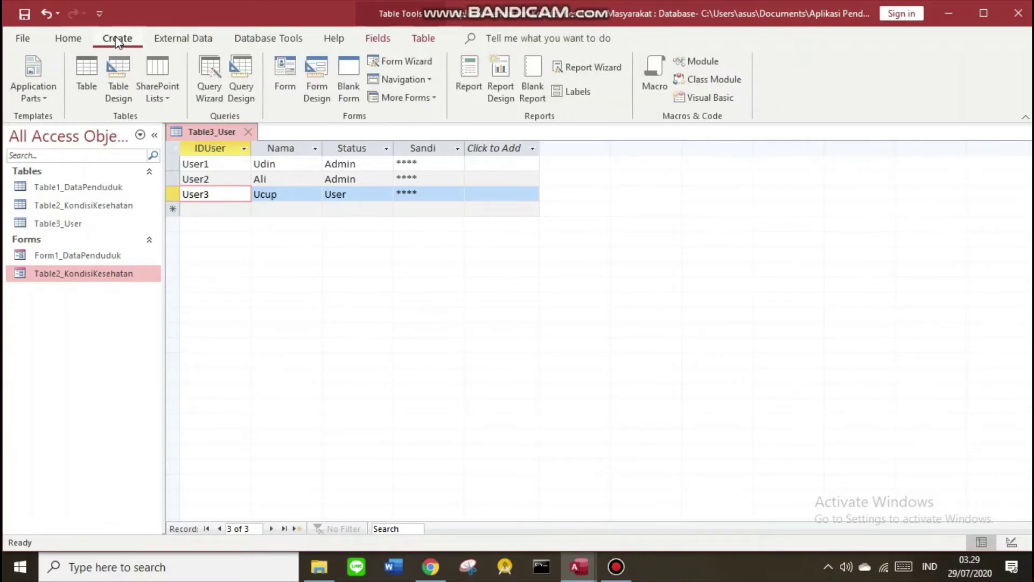
pyautogui.click(384, 99)
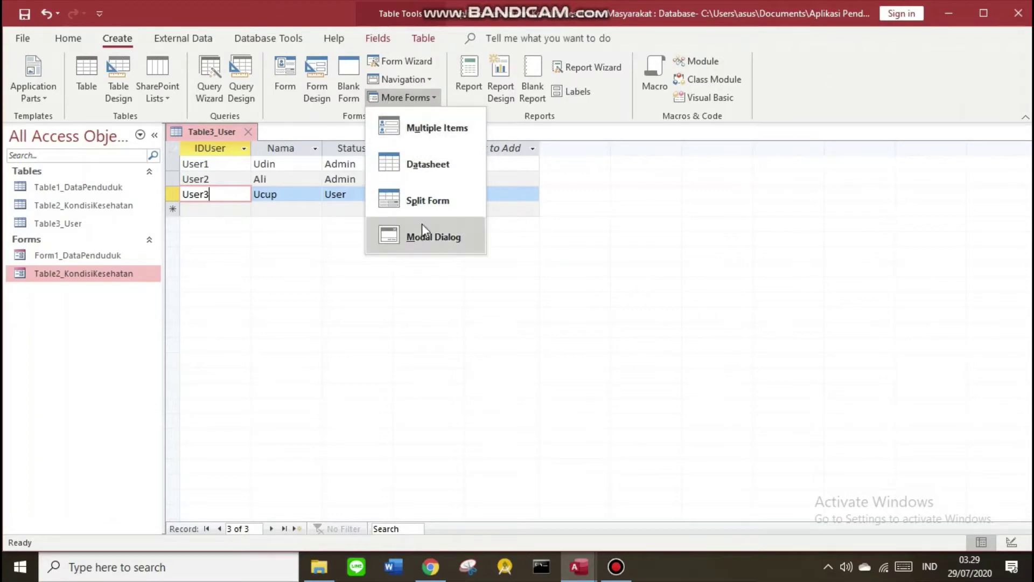
pyautogui.click(418, 242)
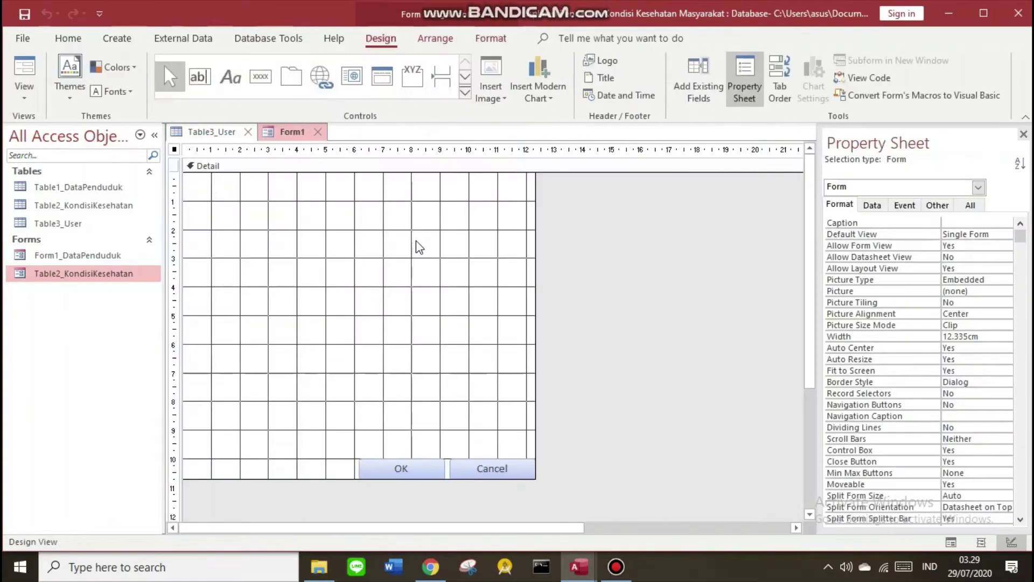
pyautogui.click(414, 478)
# - Place an unbound text box with its label in the Detail section, about 1.7 cm from the left edge and 1.2 cm down
pyautogui.click(199, 78)
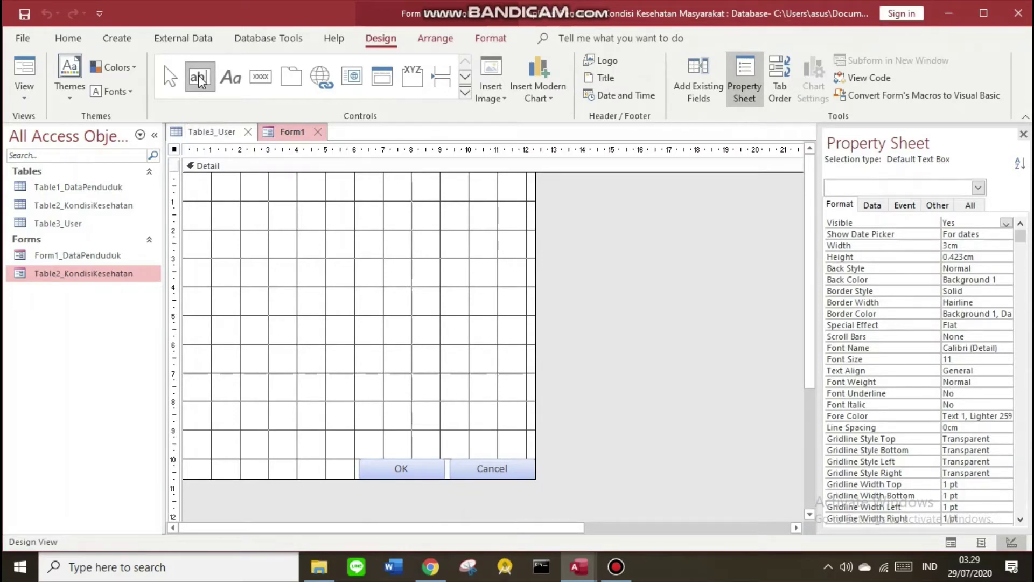
pyautogui.click(199, 79)
pyautogui.click(261, 224)
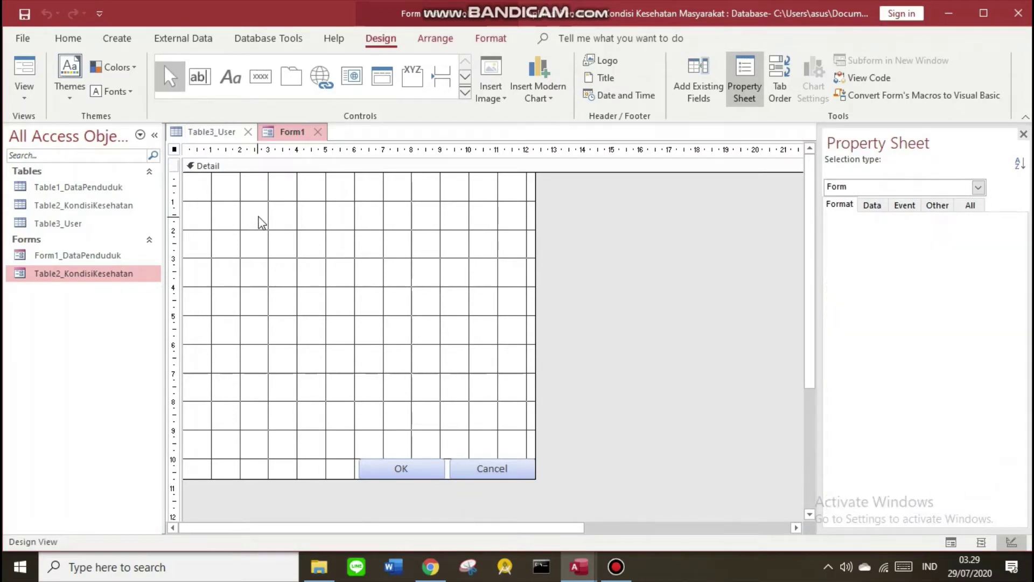
pyautogui.click(199, 80)
pyautogui.click(230, 207)
pyautogui.click(202, 218)
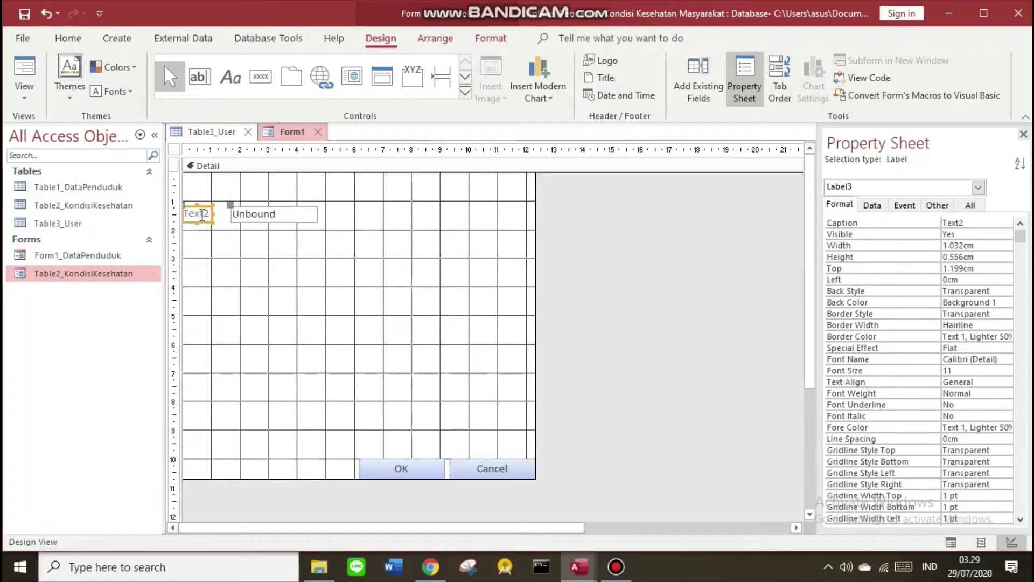
# - Duplicate the text box and its label directly below the original pair
pyautogui.moveTo(185, 197); pyautogui.dragTo(341, 253)
pyautogui.hotkey('ctrl', 'c')
pyautogui.hotkey('ctrl', 'v')
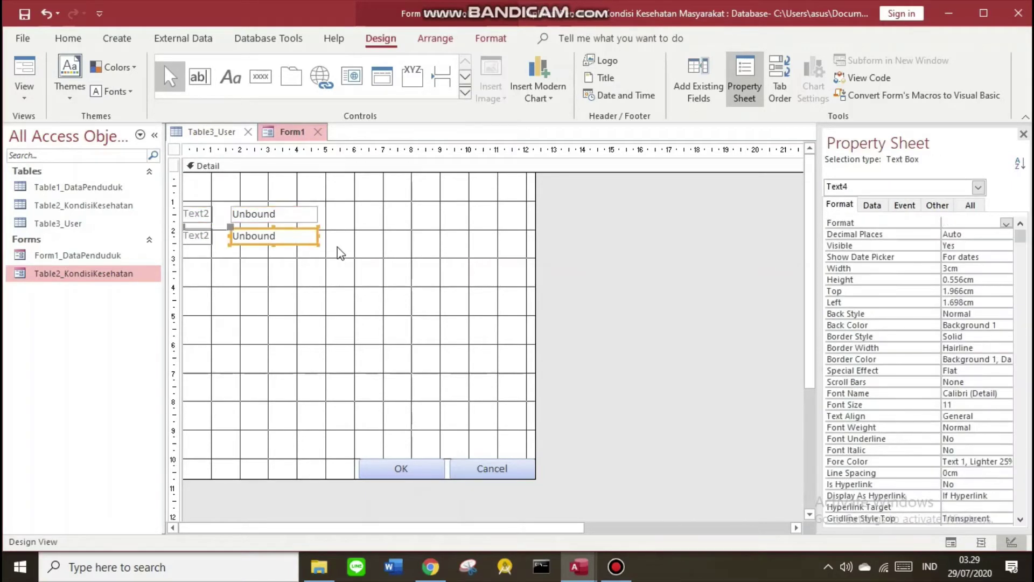
pyautogui.click(310, 283)
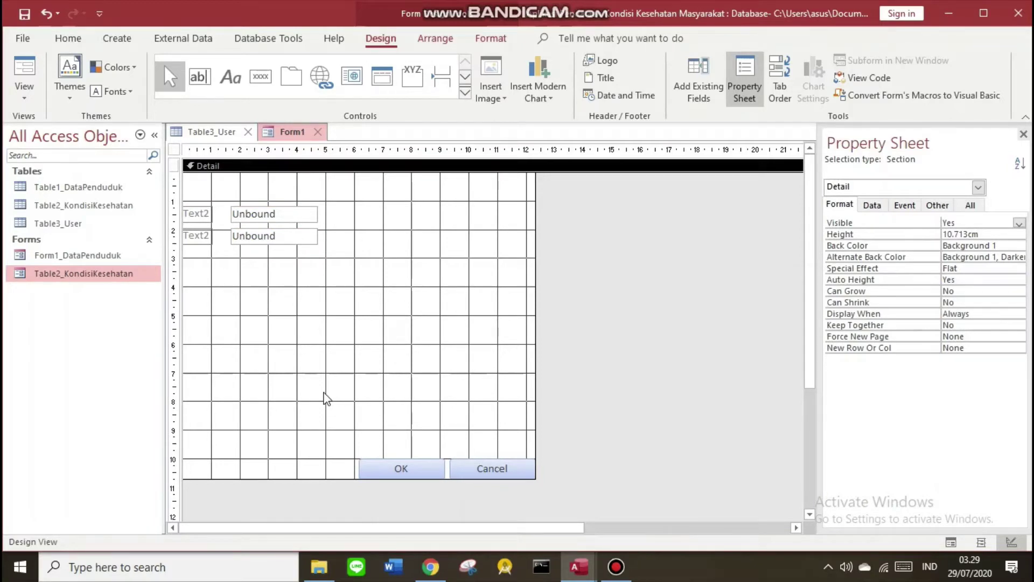
pyautogui.moveTo(175, 253); pyautogui.dragTo(211, 235)
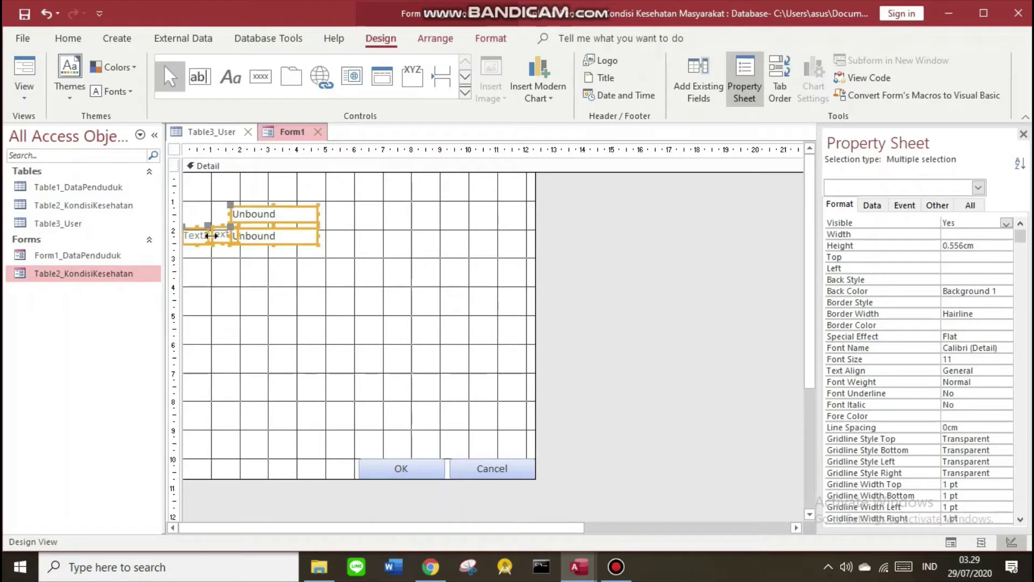
pyautogui.hotkey('ctrl', 'z')
pyautogui.click(234, 238)
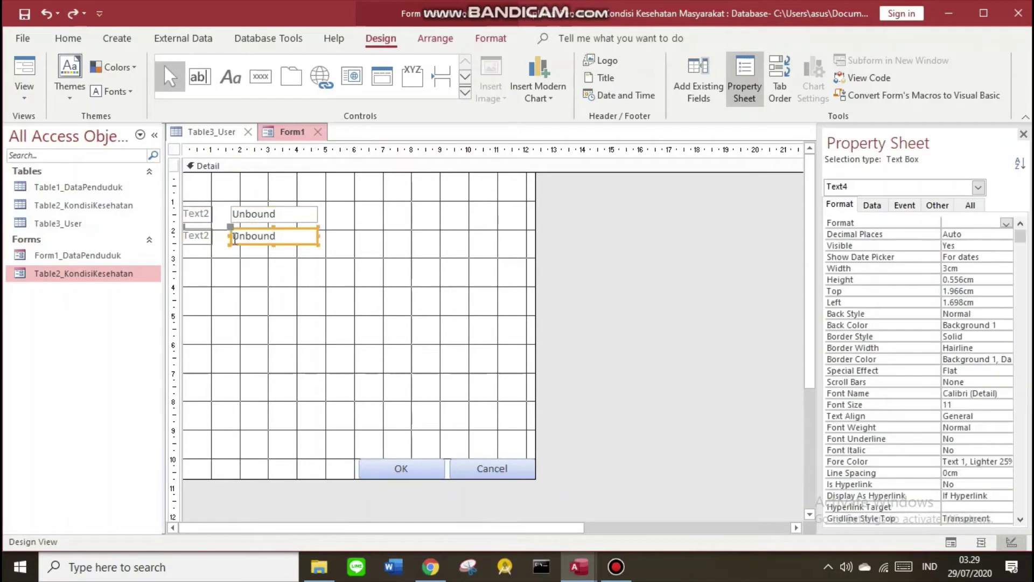
pyautogui.moveTo(309, 300); pyautogui.dragTo(127, 203)
pyautogui.moveTo(230, 227); pyautogui.dragTo(290, 263)
pyautogui.hotkey('ctrl', 'z')
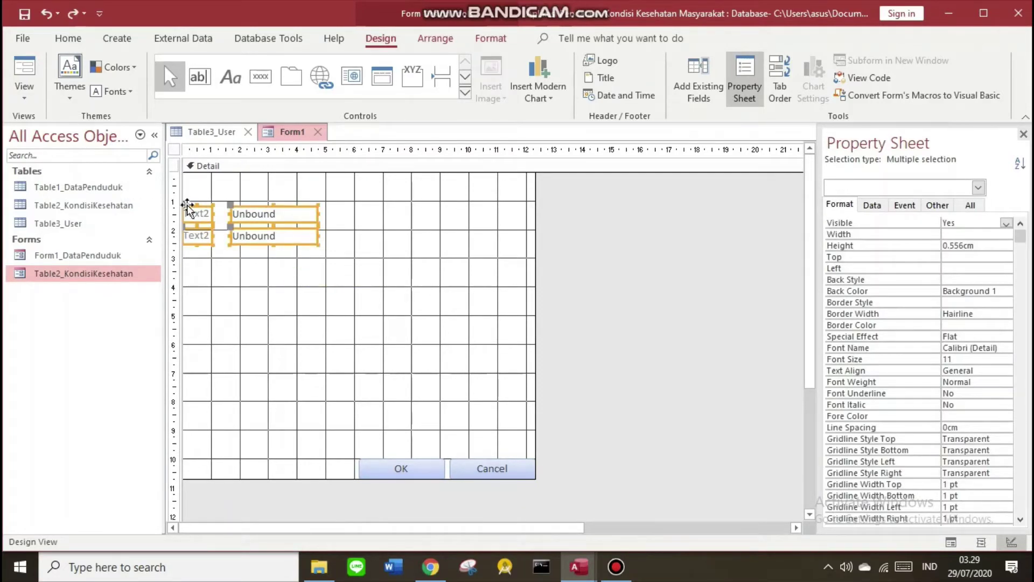
pyautogui.moveTo(187, 207); pyautogui.dragTo(386, 341)
pyautogui.click(250, 243)
pyautogui.hotkey('ctrl', 'z')
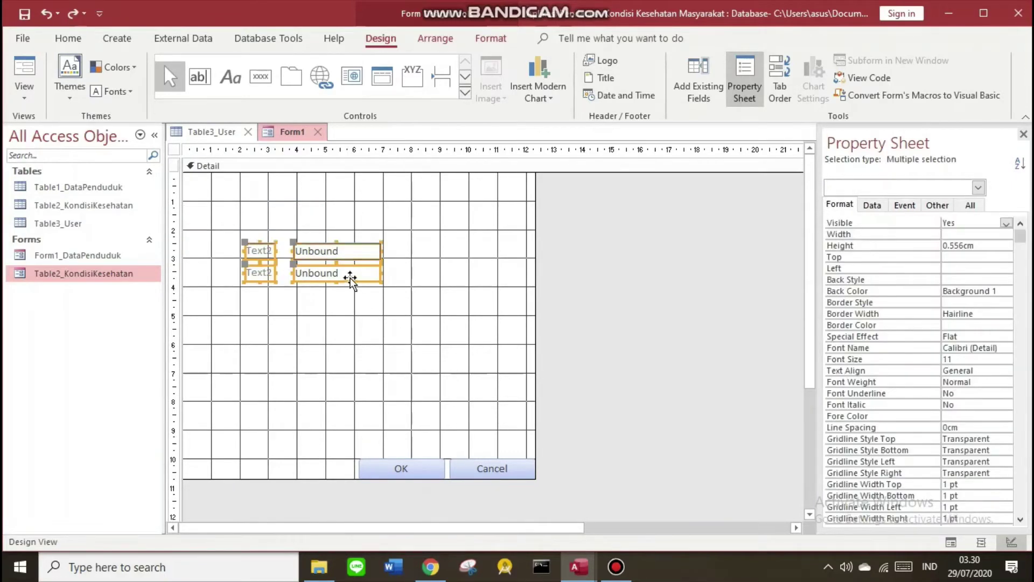
# - Move both control pairs to about 2 cm from the left and 3 cm down, widening the labels to about 2.5 cm and text boxes to 4.5 cm
pyautogui.moveTo(350, 278); pyautogui.dragTo(345, 294)
pyautogui.moveTo(229, 242); pyautogui.dragTo(439, 267)
pyautogui.moveTo(289, 265); pyautogui.dragTo(324, 264)
pyautogui.moveTo(313, 264); pyautogui.dragTo(312, 264)
pyautogui.click(295, 238)
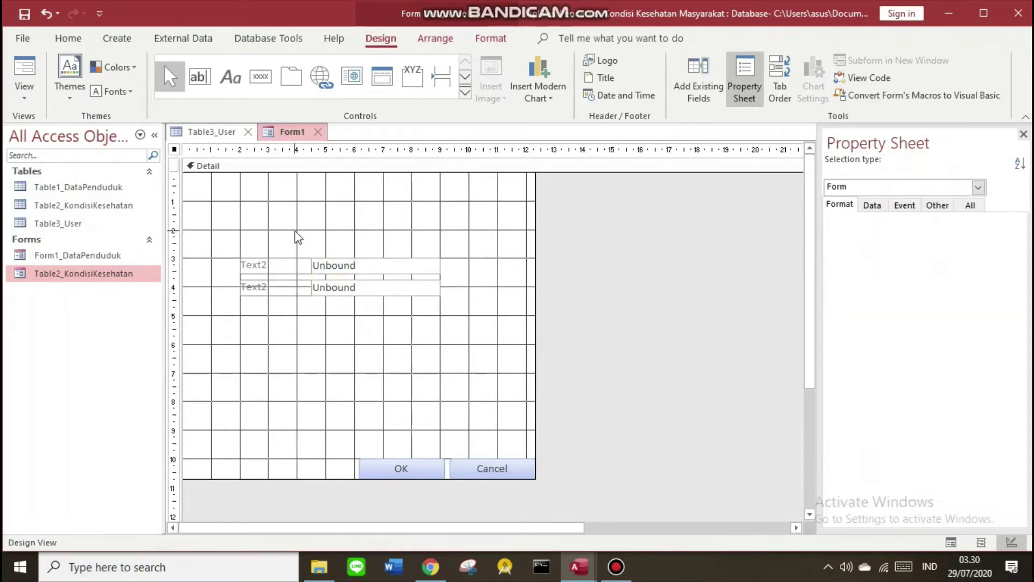
# - Caption the upper text box's label Username and the lower one's label Password
pyautogui.click(244, 265)
pyautogui.click(243, 265)
pyautogui.write('Username')
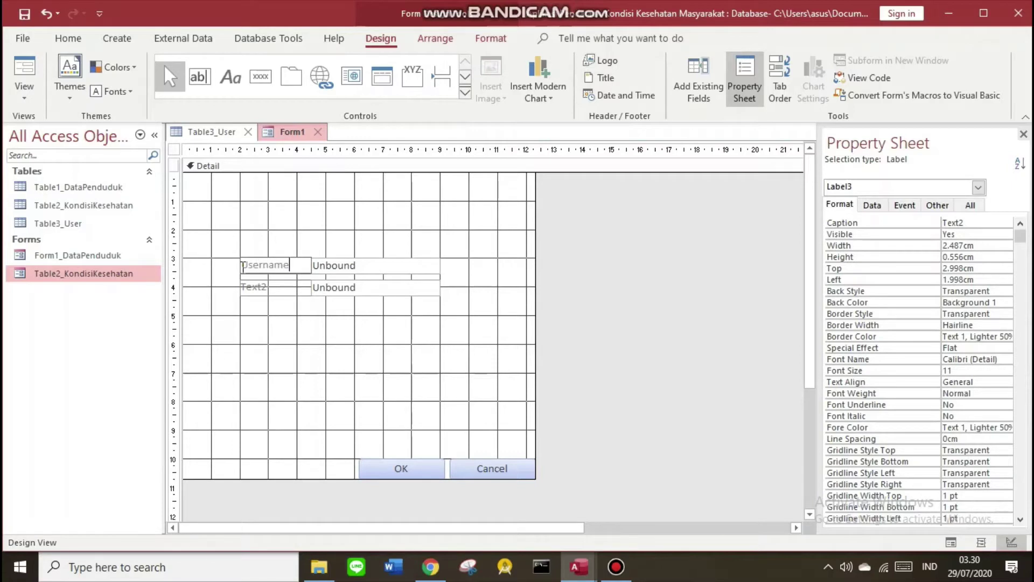
pyautogui.click(243, 286)
pyautogui.click(243, 287)
pyautogui.press('capslock')
pyautogui.write('P')
pyautogui.press('capslock')
pyautogui.write('assword')
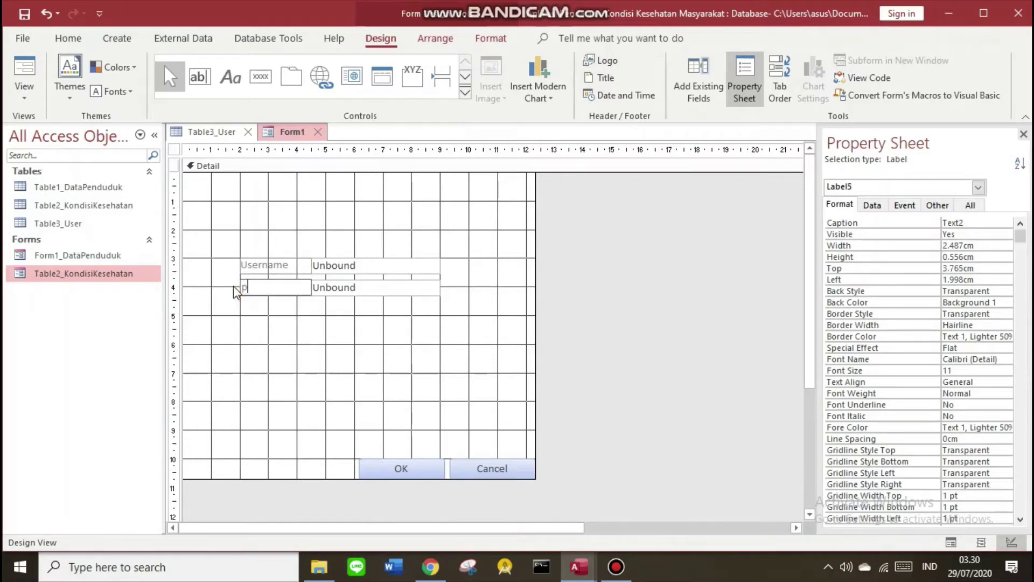
pyautogui.click(319, 299)
# - Set the Name property of the text box beside the Username label to Tusername
pyautogui.click(341, 267)
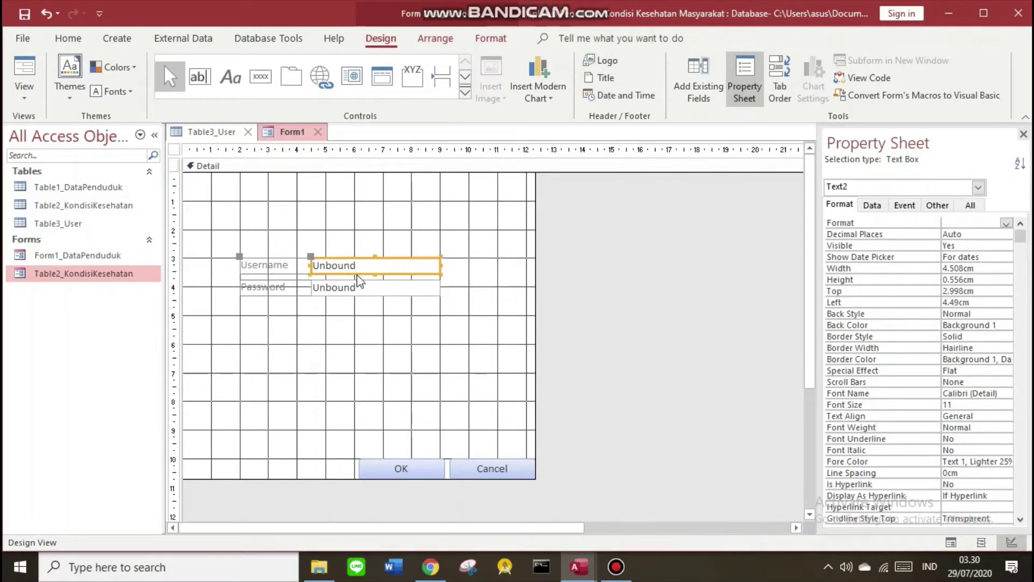
pyautogui.click(344, 254)
pyautogui.click(389, 267)
pyautogui.click(936, 205)
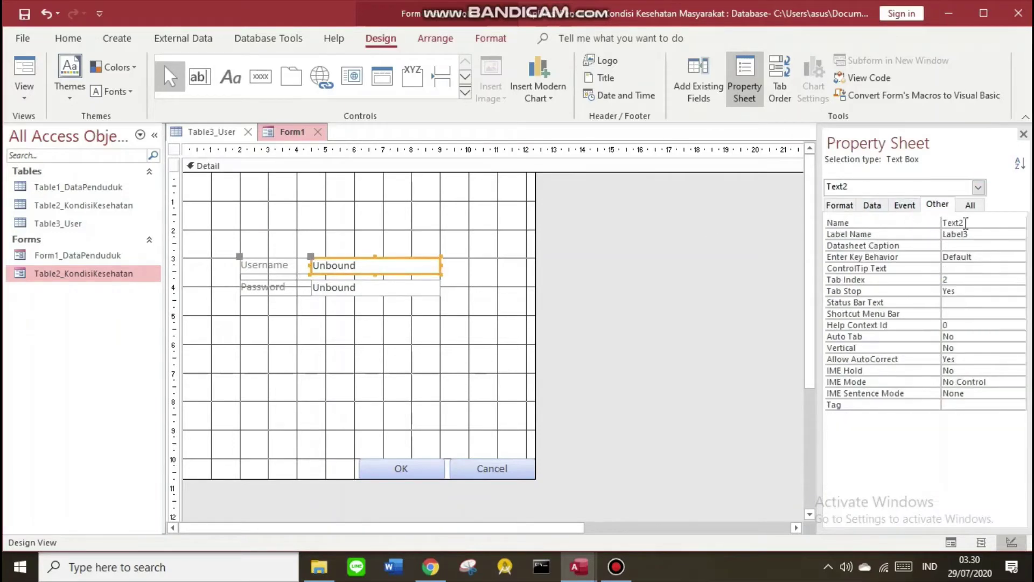
pyautogui.moveTo(819, 136); pyautogui.dragTo(761, 135)
pyautogui.click(873, 223)
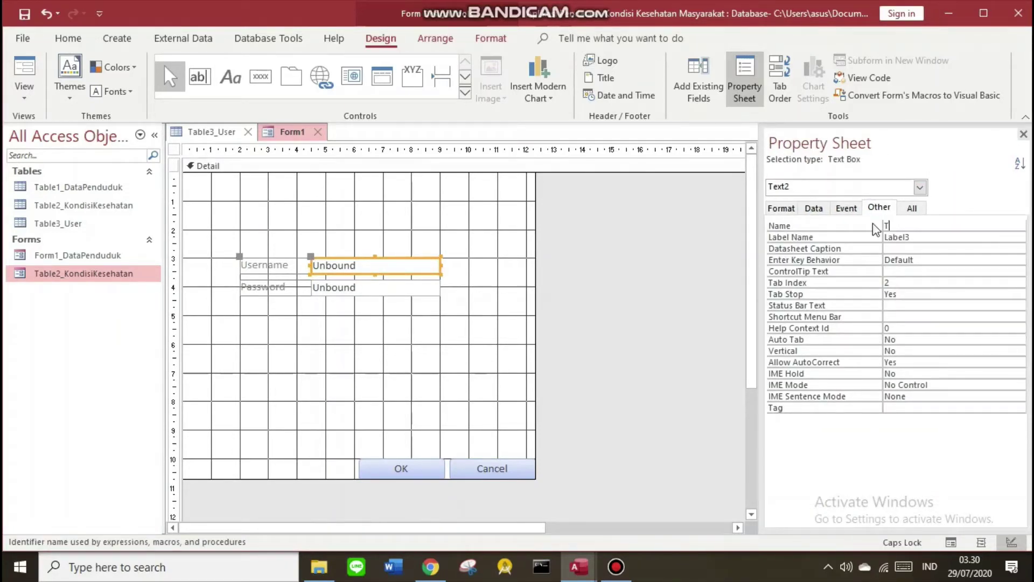
pyautogui.write('Tusername')
# - Set the Name property of the text box beside the Password label to Tpassword and close the Property Sheet
pyautogui.click(324, 291)
pyautogui.click(884, 222)
pyautogui.write('Tpass')
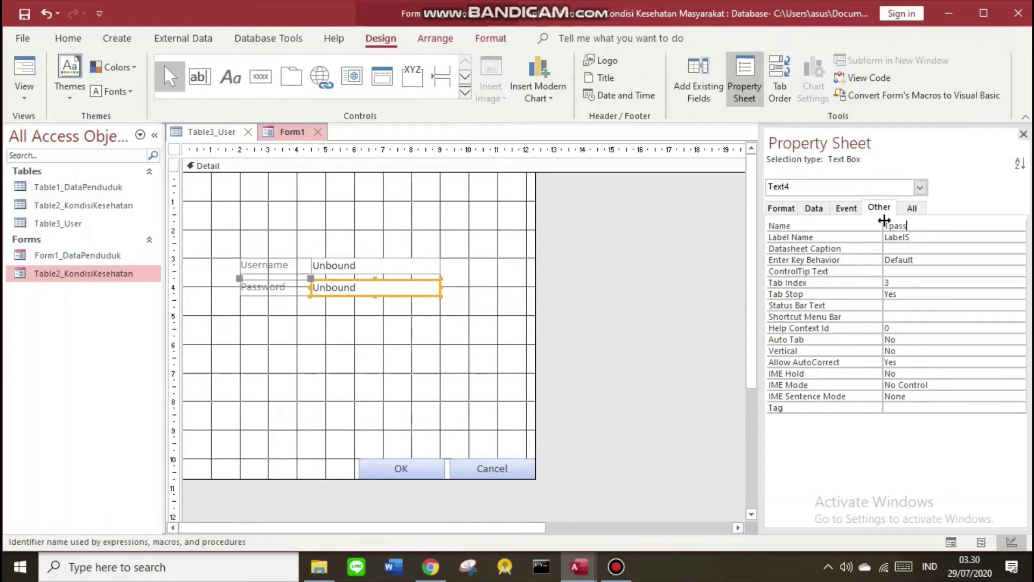
pyautogui.write('word')
pyautogui.click(1024, 134)
pyautogui.click(465, 447)
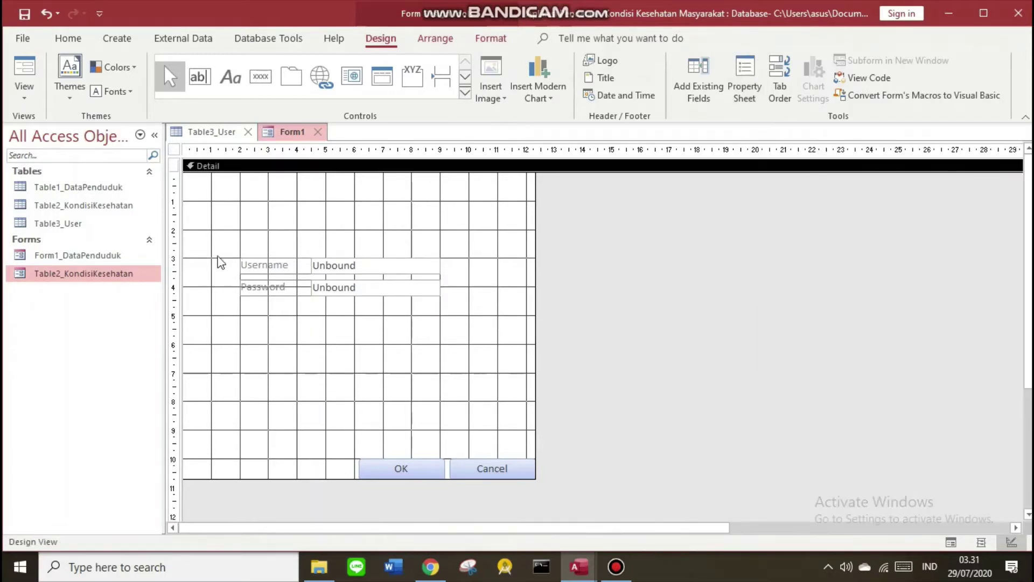
# - Set the font color of the Username and Password labels and their text boxes to black
pyautogui.moveTo(220, 262); pyautogui.dragTo(450, 318)
pyautogui.click(68, 38)
pyautogui.click(695, 90)
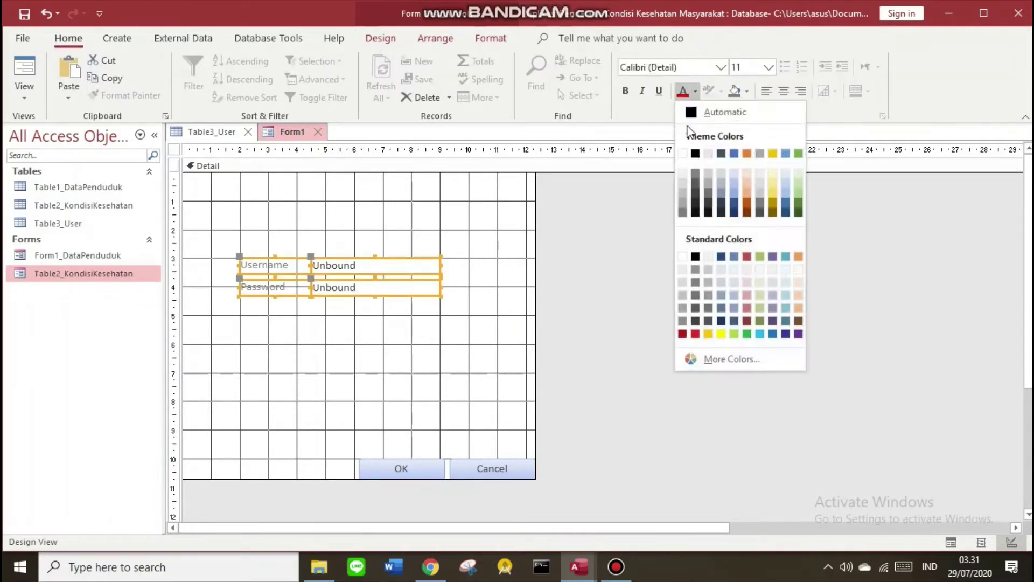
pyautogui.click(695, 153)
pyautogui.click(485, 216)
# - Add a label about 7.5 cm wide above the Username field with the text "SELAMAT DATANG!"
pyautogui.click(380, 38)
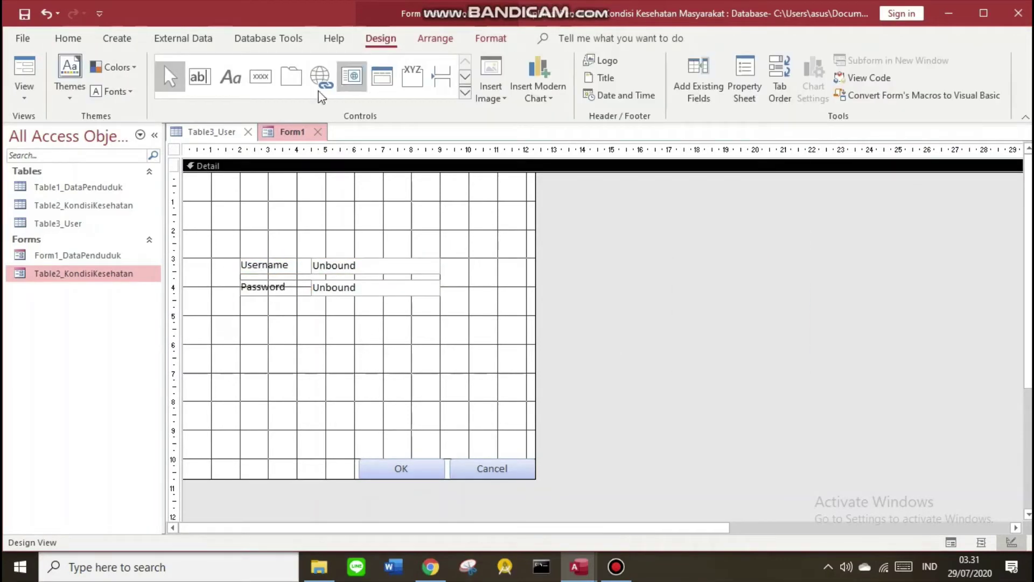
pyautogui.click(228, 83)
pyautogui.moveTo(220, 179); pyautogui.dragTo(436, 229)
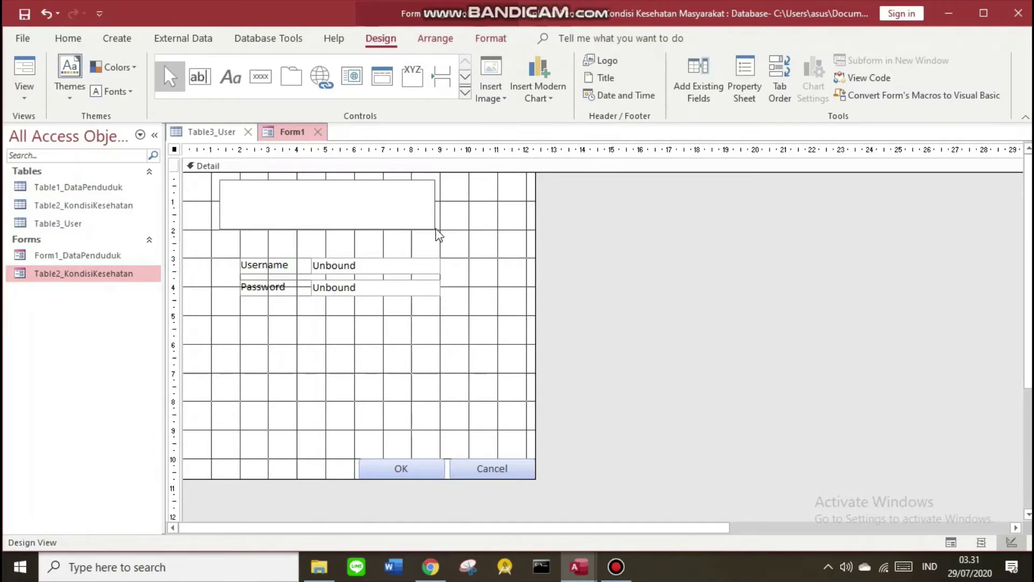
pyautogui.press('capslock')
pyautogui.write('SELAMAT DATANG!')
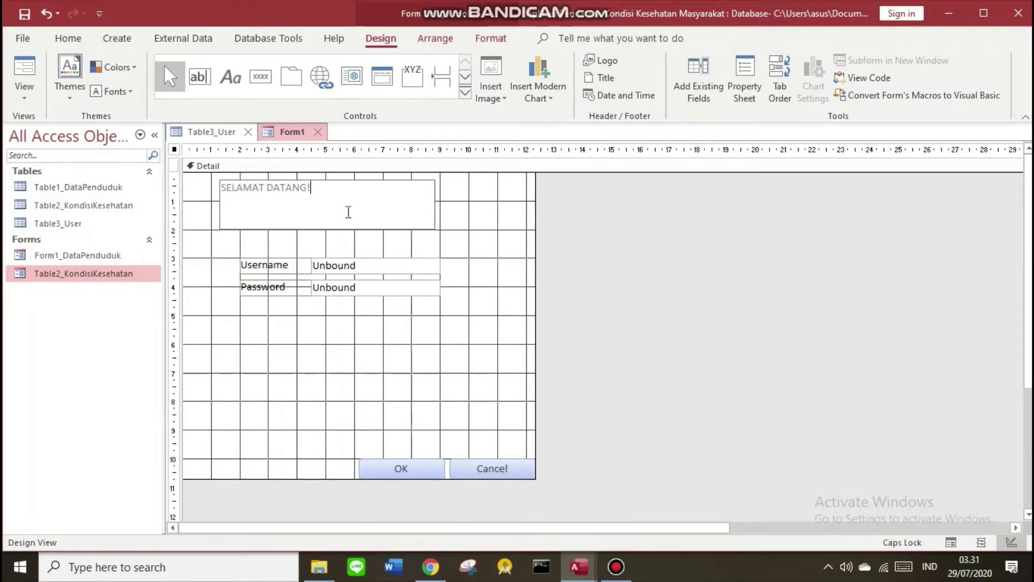
pyautogui.press('Return')
# - Format the SELAMAT DATANG! label in Arial Black, size 28, with white font color
pyautogui.click(69, 38)
pyautogui.click(769, 66)
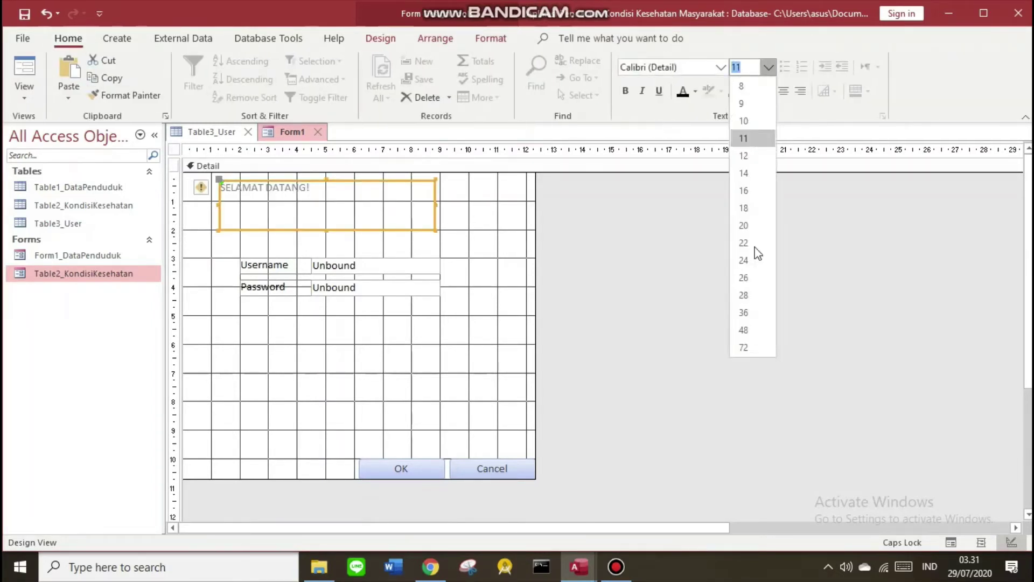
pyautogui.click(743, 293)
pyautogui.click(721, 67)
pyautogui.click(700, 209)
pyautogui.click(697, 92)
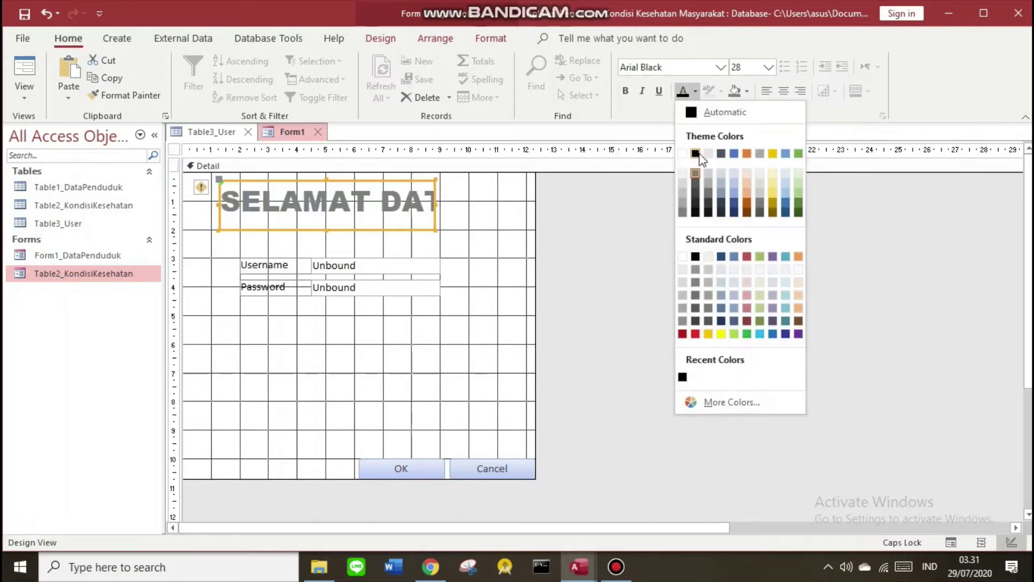
pyautogui.click(694, 156)
pyautogui.click(212, 189)
pyautogui.click(223, 264)
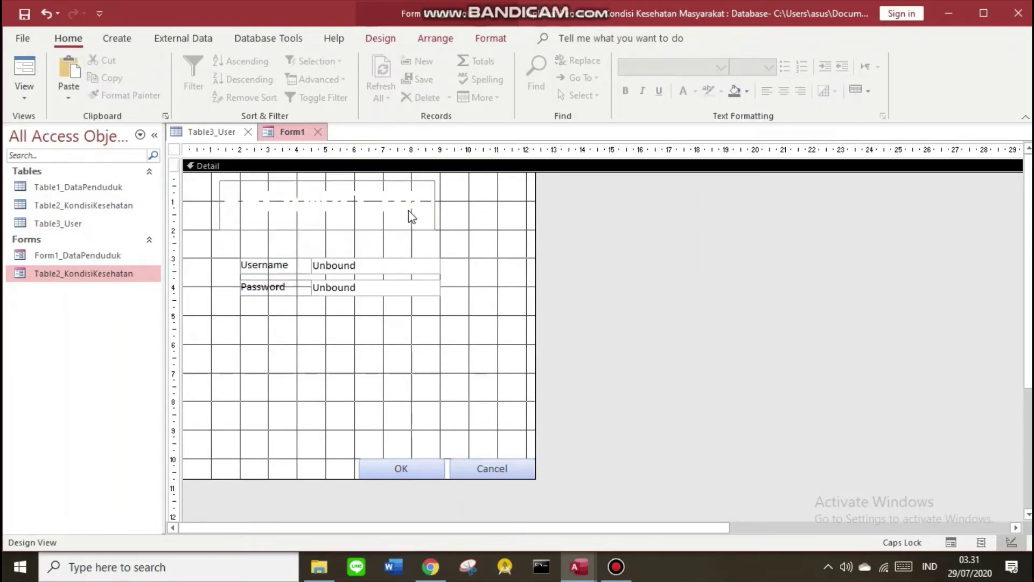
# - Set the Detail section's fill color to dark red
pyautogui.rightClick(464, 211)
pyautogui.moveTo(600, 278)
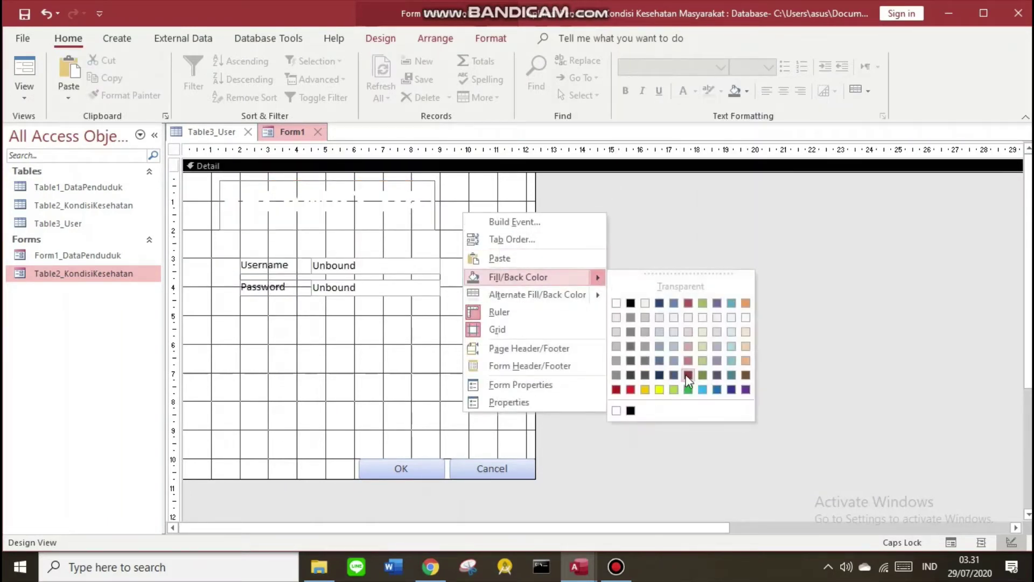
pyautogui.click(689, 375)
# - Make the Username and Password labels white and bold
pyautogui.moveTo(237, 253); pyautogui.dragTo(308, 297)
pyautogui.click(682, 91)
pyautogui.click(493, 299)
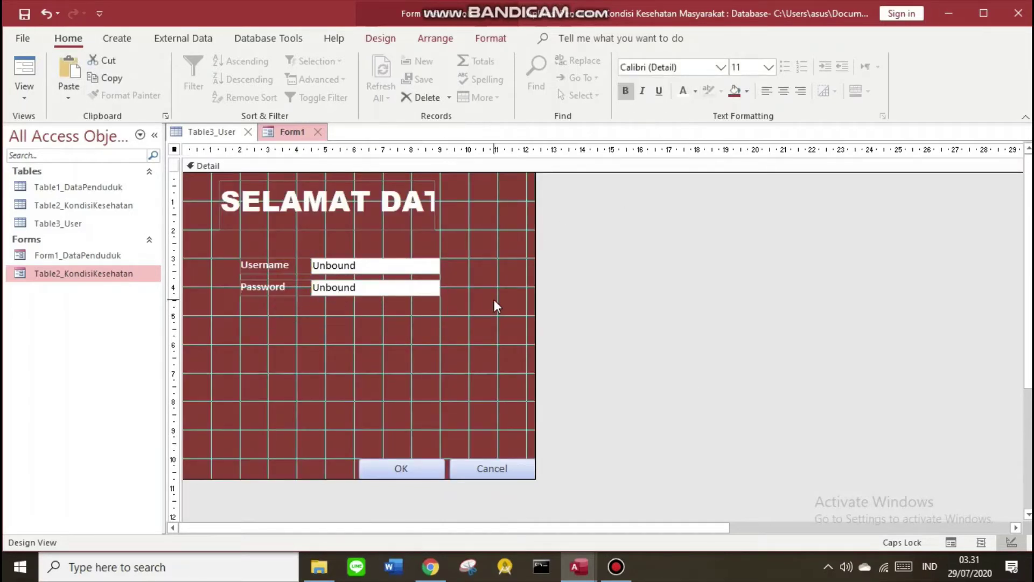
# - Widen the SELAMAT DATANG! label so that the whole title fits
pyautogui.click(430, 204)
pyautogui.moveTo(429, 203); pyautogui.dragTo(554, 205)
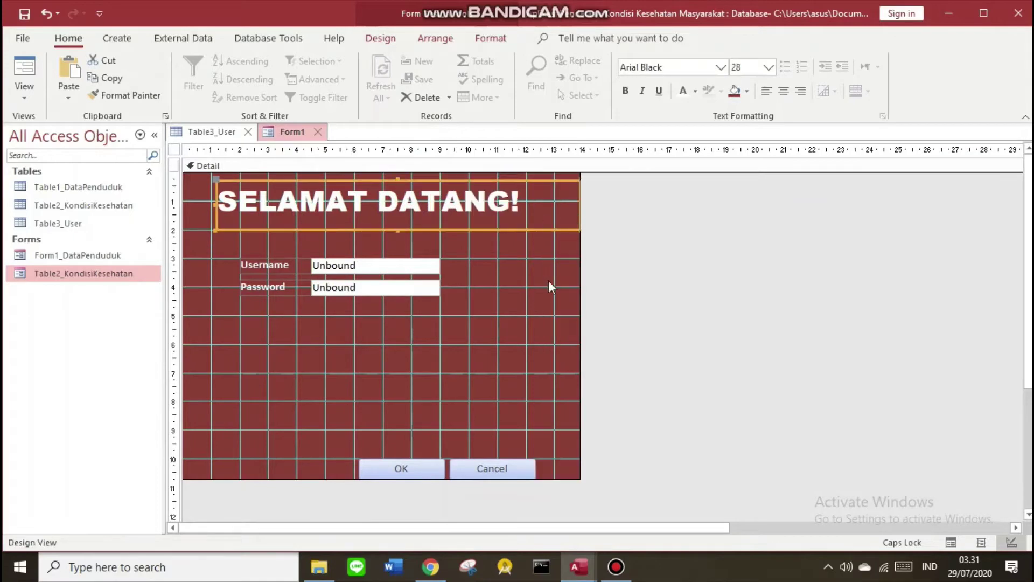
# - Narrow the SELAMAT DATANG! label to fit its text and center it across the form
pyautogui.click(483, 295)
pyautogui.click(311, 215)
pyautogui.moveTo(215, 179); pyautogui.dragTo(204, 185)
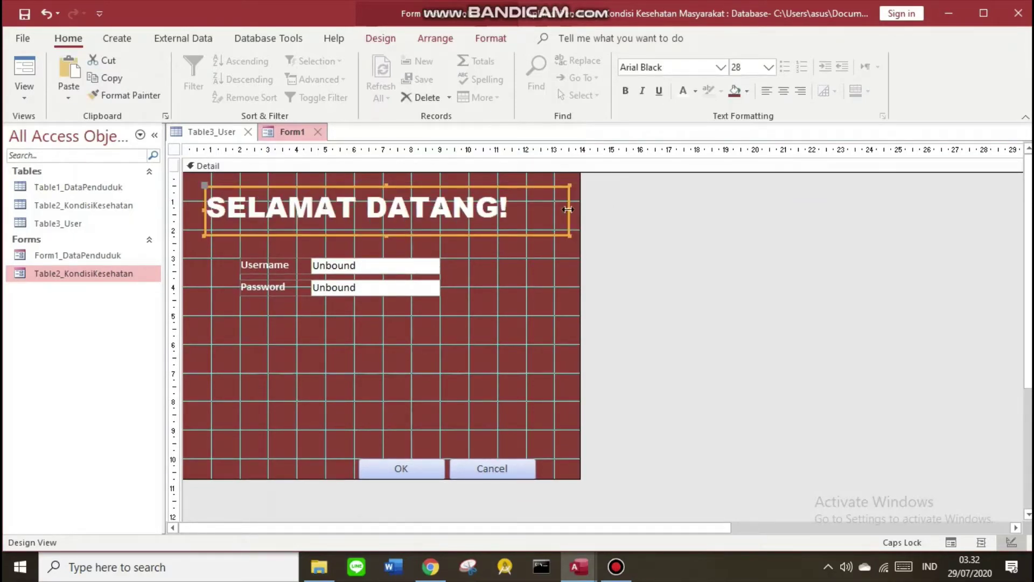
pyautogui.moveTo(568, 210); pyautogui.dragTo(514, 210)
pyautogui.moveTo(201, 186); pyautogui.dragTo(226, 183)
# - Move the Username and Password labels and text boxes together to just below the 3 cm mark, nearer the form's center
pyautogui.click(376, 322)
pyautogui.moveTo(450, 316); pyautogui.dragTo(237, 254)
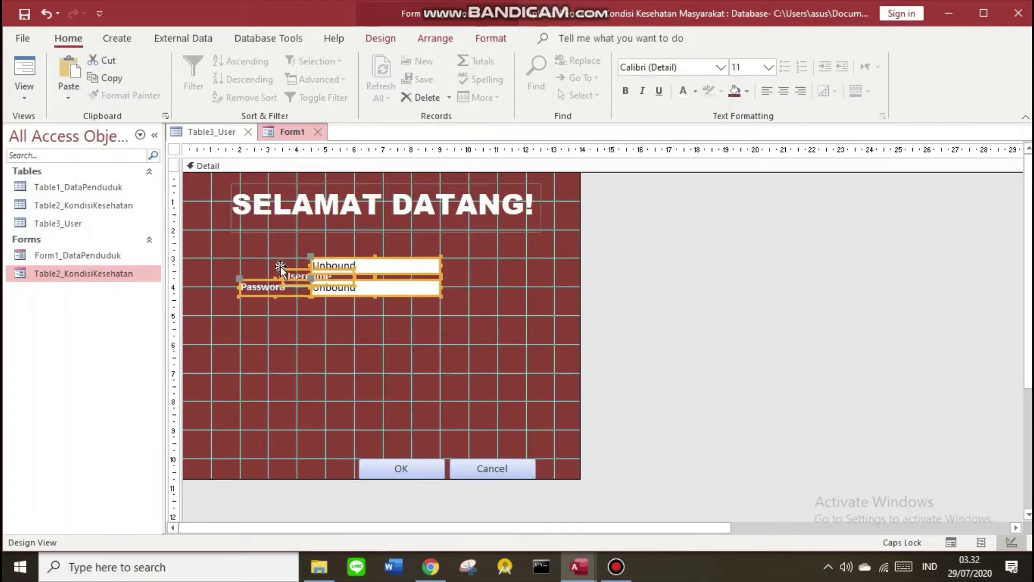
pyautogui.moveTo(347, 294); pyautogui.dragTo(385, 314)
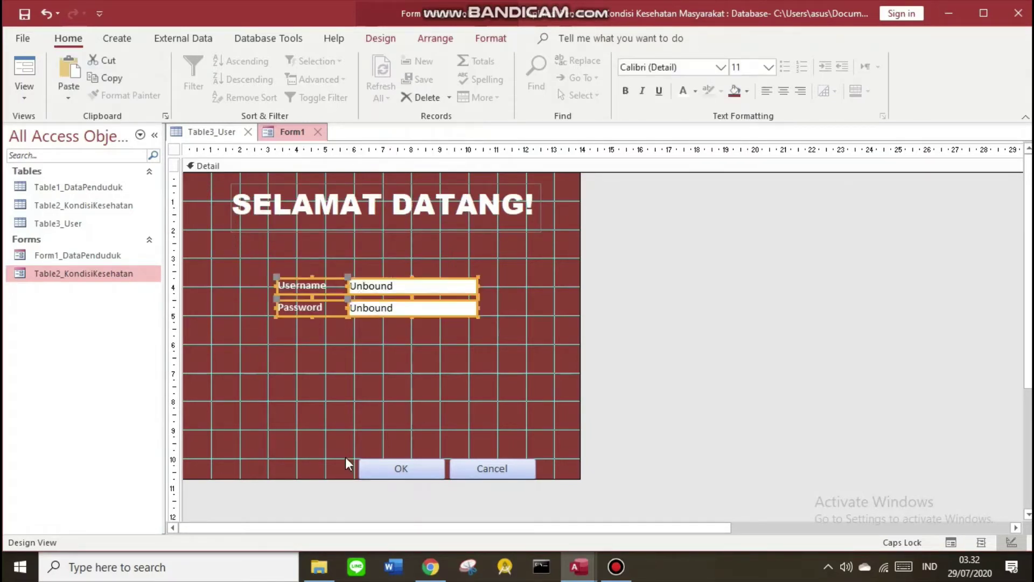
# - Move the OK and Cancel buttons up beneath the password field and shorten the Detail section to about 10 cm
pyautogui.moveTo(345, 457); pyautogui.dragTo(379, 377)
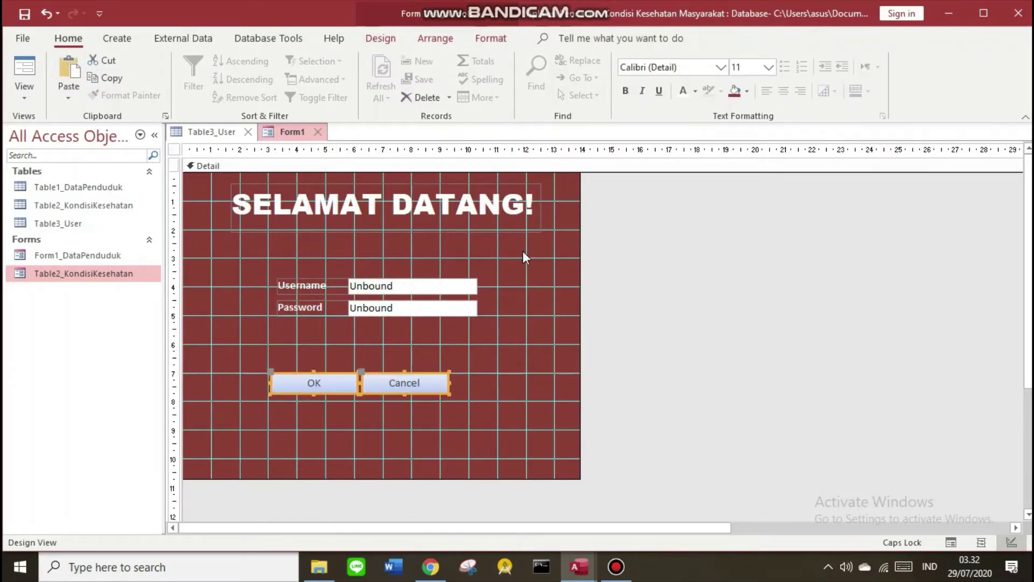
pyautogui.moveTo(362, 479); pyautogui.dragTo(365, 458)
# - Set the SELAMAT DATANG! label's font size to 22, shrink its frame to the text, and shift it slightly down
pyautogui.click(342, 232)
pyautogui.click(768, 67)
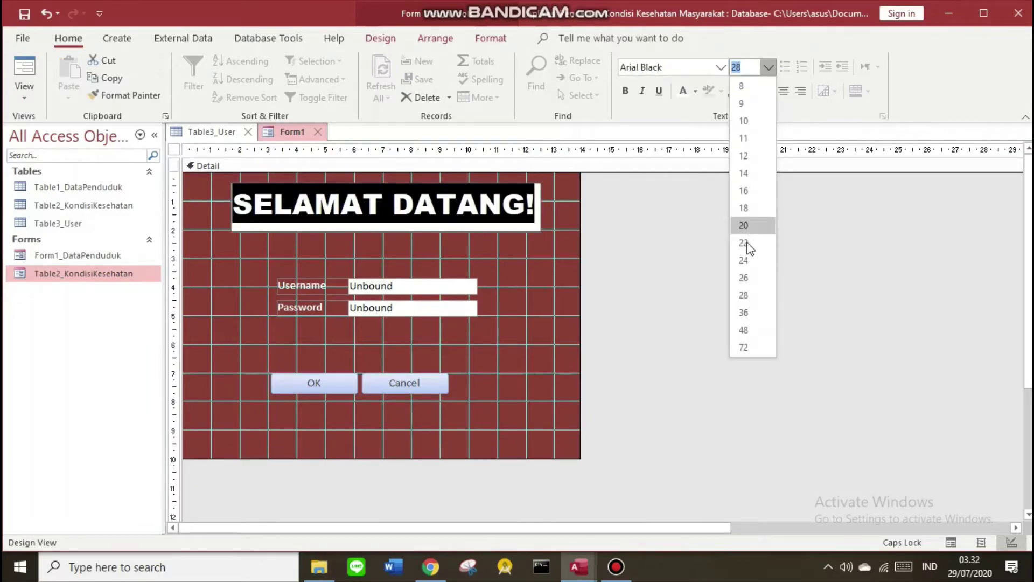
pyautogui.click(744, 243)
pyautogui.doubleClick(540, 232)
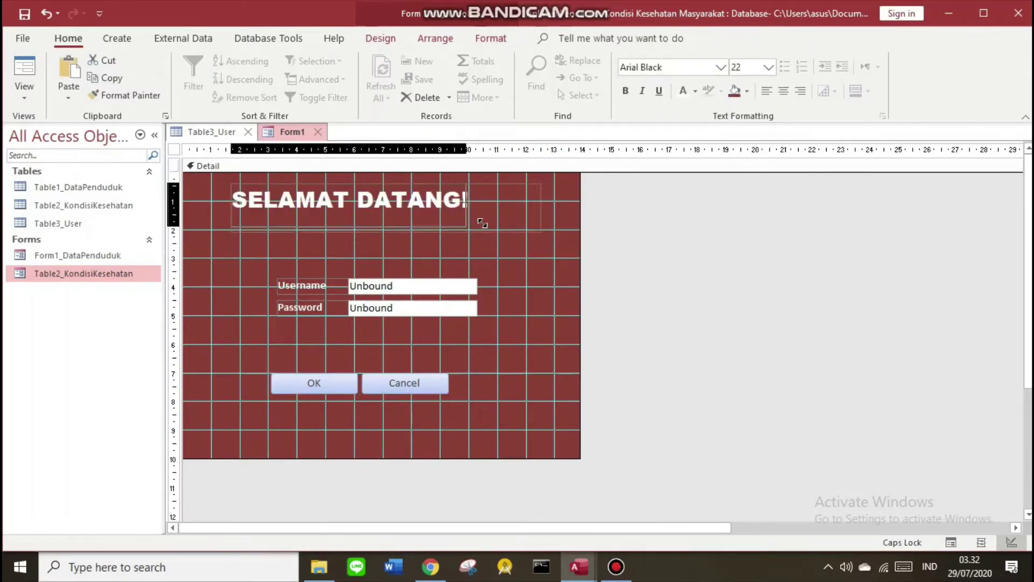
pyautogui.click(232, 186)
pyautogui.moveTo(231, 186); pyautogui.dragTo(224, 197)
# - Shift the Username and Password fields toward the form's left edge and narrow the form to about 11 cm
pyautogui.moveTo(252, 267); pyautogui.dragTo(501, 330)
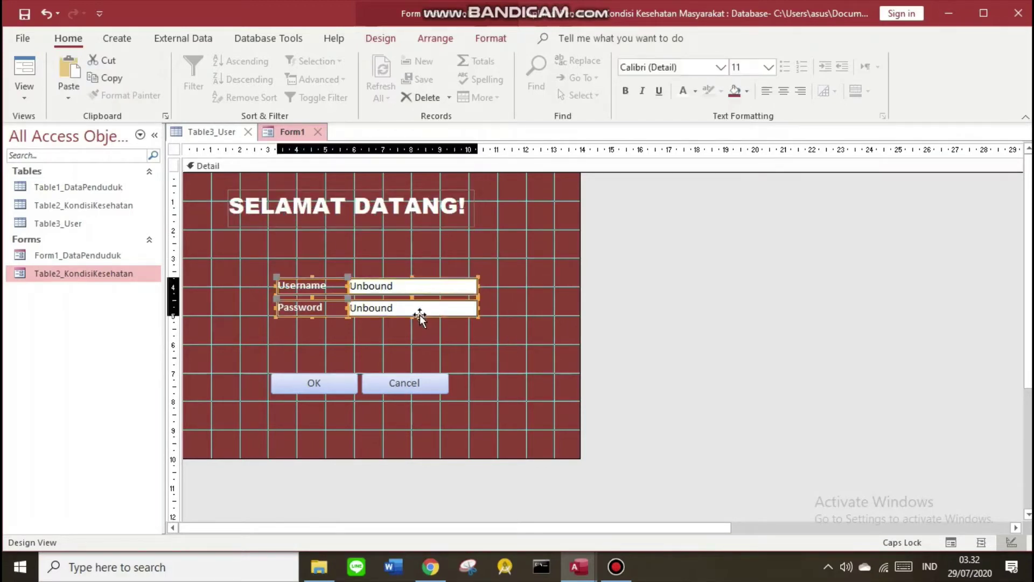
pyautogui.moveTo(419, 315); pyautogui.dragTo(376, 311)
pyautogui.moveTo(583, 308); pyautogui.dragTo(500, 316)
# - Nudge the SELAMAT DATANG! label slightly left and up
pyautogui.moveTo(208, 193); pyautogui.dragTo(483, 239)
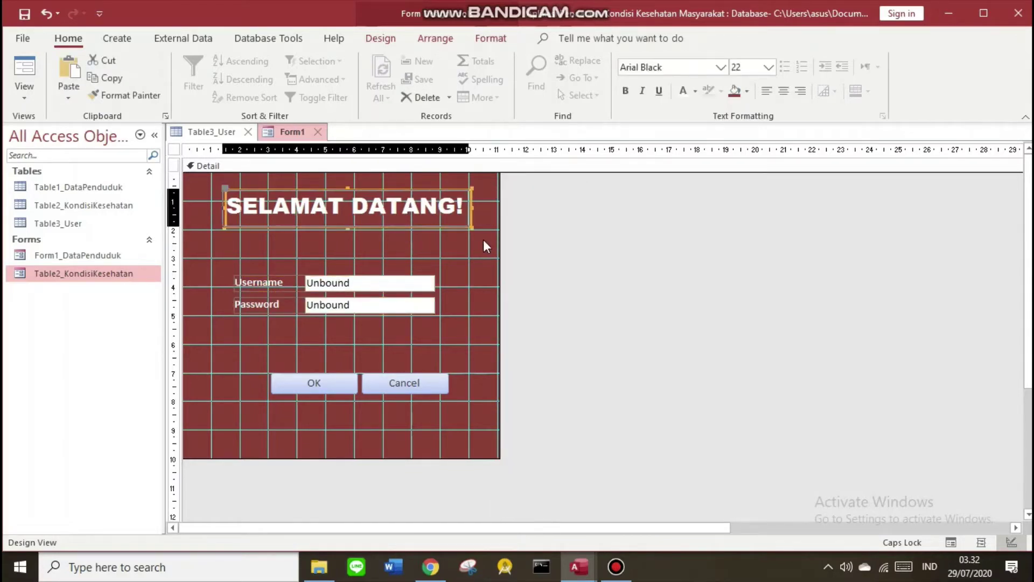
pyautogui.press('Left')
pyautogui.press('Up')
pyautogui.click(468, 303)
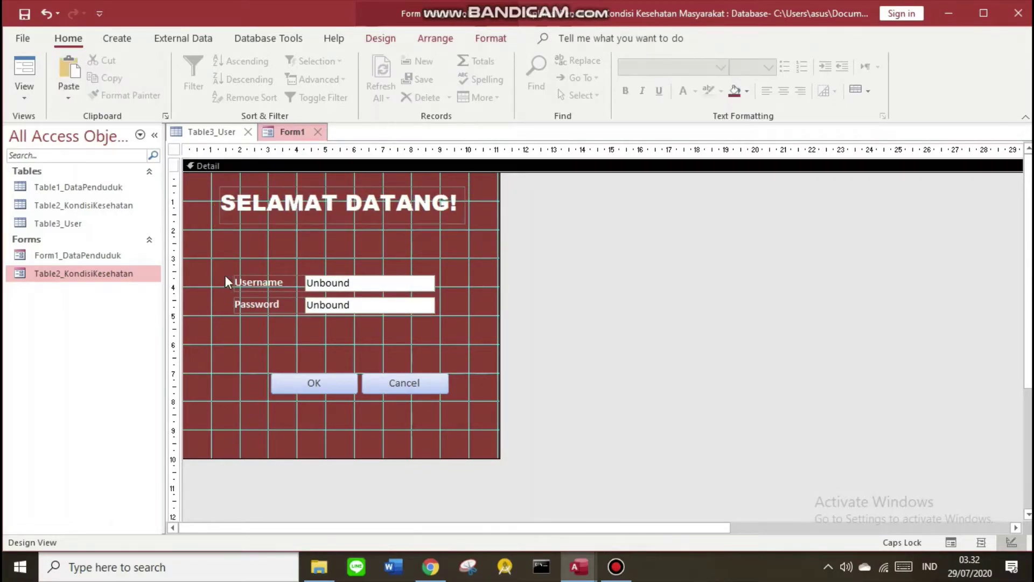
# - Nudge the Username and Password fields slightly up and adjust them horizontally until they are centered beneath the title
pyautogui.moveTo(225, 276); pyautogui.dragTo(453, 328)
pyautogui.press('Left')
pyautogui.press('Left')
pyautogui.press('Left')
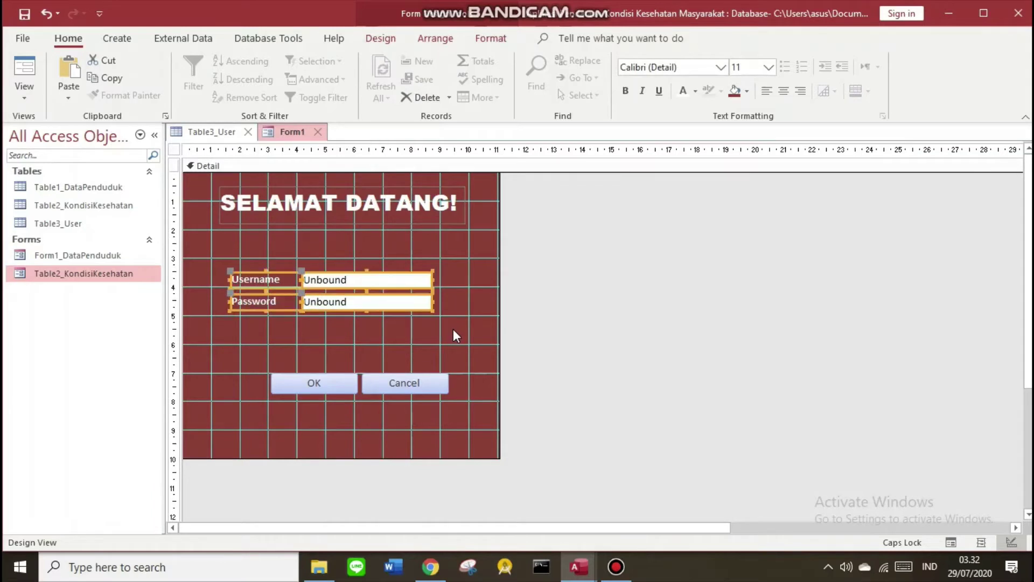
pyautogui.press('Up')
pyautogui.press('Up')
pyautogui.press('Left')
pyautogui.press('Left')
pyautogui.press('Left')
pyautogui.press('Left')
pyautogui.press('Left')
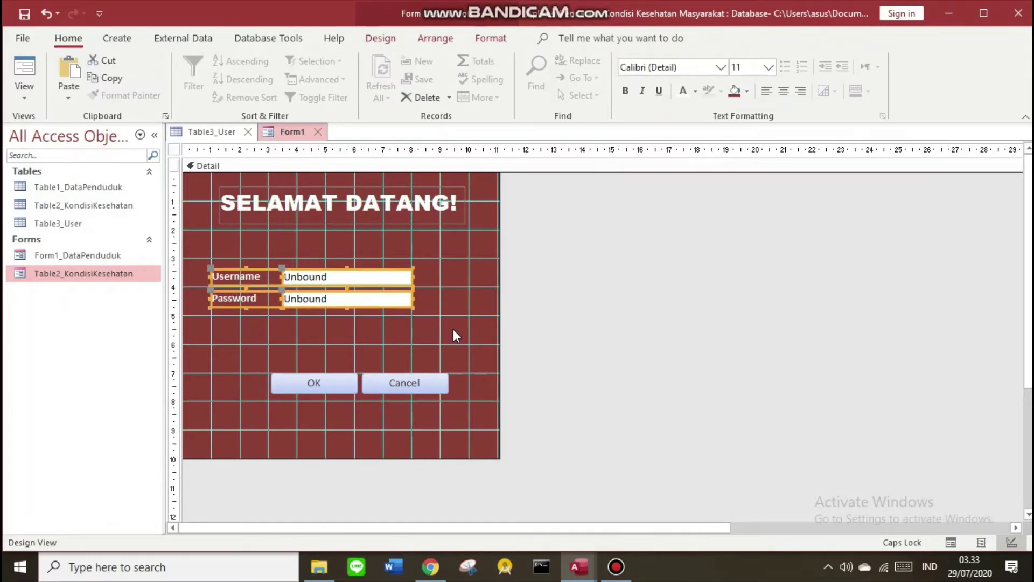
pyautogui.press('Right')
pyautogui.press('Right')
pyautogui.press('Right')
pyautogui.press('Right')
pyautogui.press('Right')
pyautogui.press('Right')
pyautogui.press('Right')
pyautogui.press('Right')
pyautogui.press('Right')
pyautogui.press('Right')
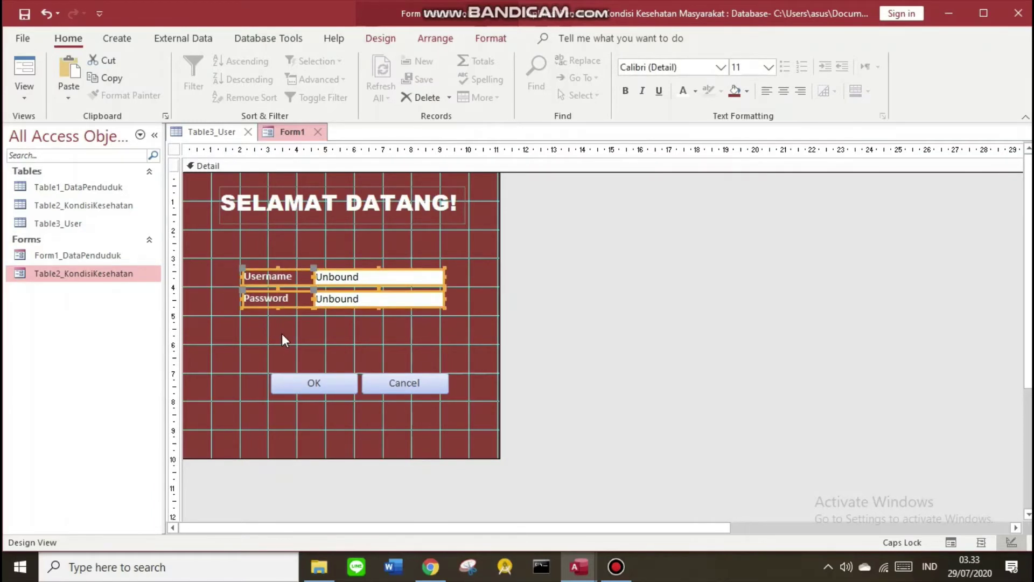
# - Align the OK and Cancel buttons beneath the Username and Password fields and fill both with light pink
pyautogui.moveTo(240, 366); pyautogui.dragTo(457, 429)
pyautogui.moveTo(351, 376); pyautogui.dragTo(321, 352)
pyautogui.click(491, 37)
pyautogui.click(572, 86)
pyautogui.click(673, 61)
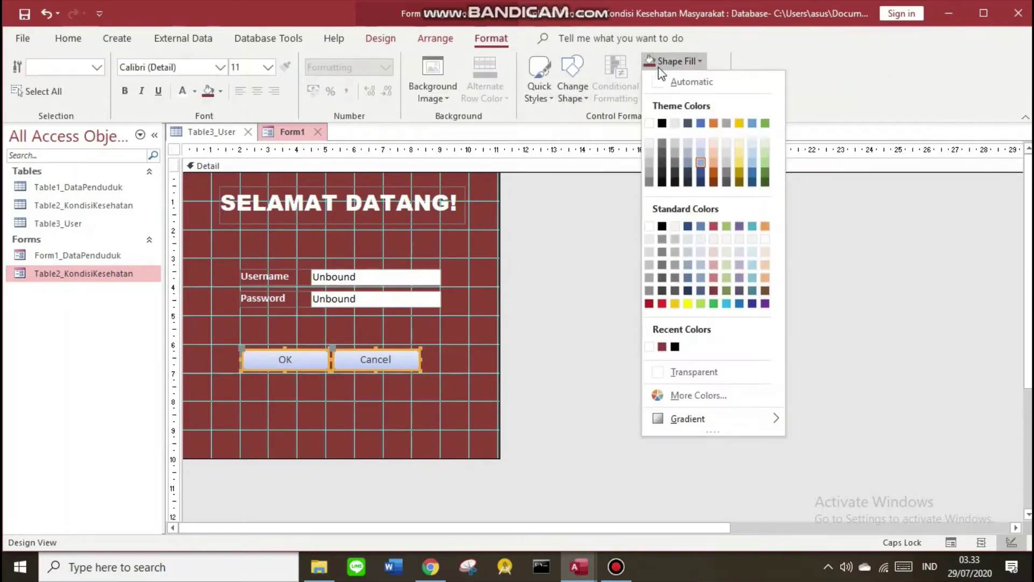
pyautogui.click(713, 277)
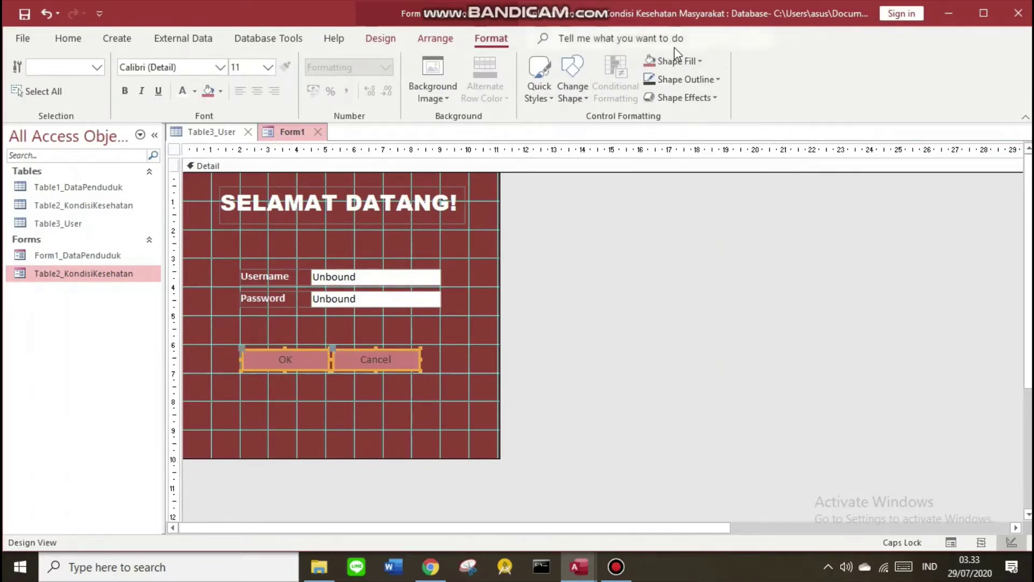
pyautogui.click(674, 60)
pyautogui.click(713, 251)
# - Give the OK and Cancel buttons a rounded shape with a shadow effect
pyautogui.click(683, 97)
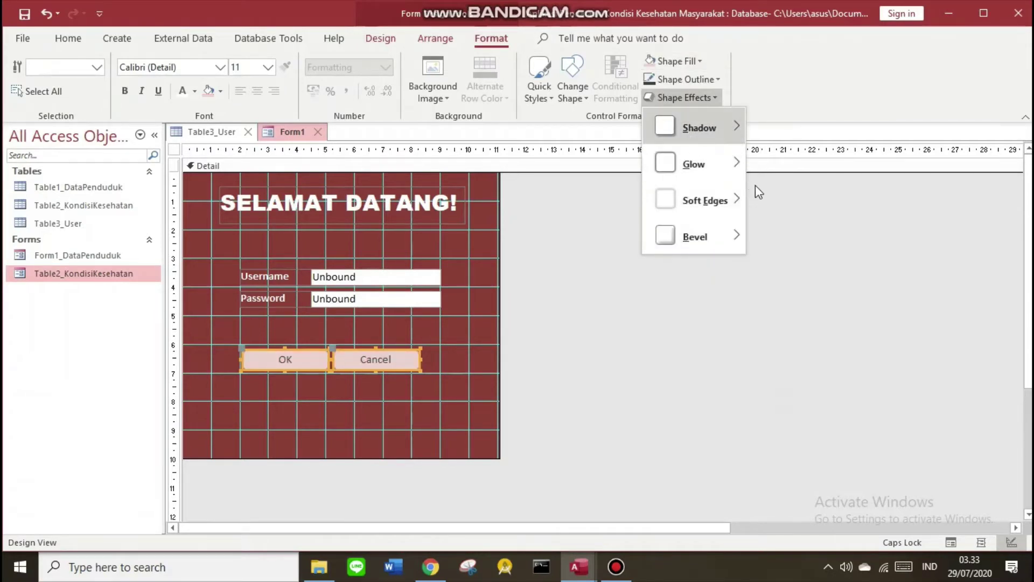
pyautogui.click(698, 82)
pyautogui.click(696, 81)
pyautogui.click(684, 392)
pyautogui.doubleClick(431, 369)
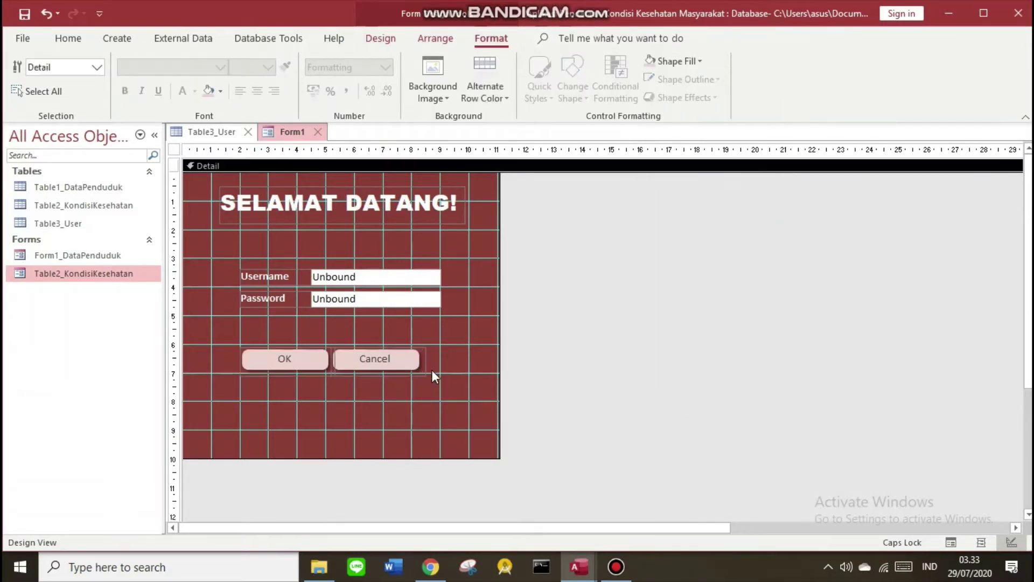
pyautogui.moveTo(247, 353); pyautogui.dragTo(380, 359)
pyautogui.moveTo(412, 415); pyautogui.dragTo(302, 339)
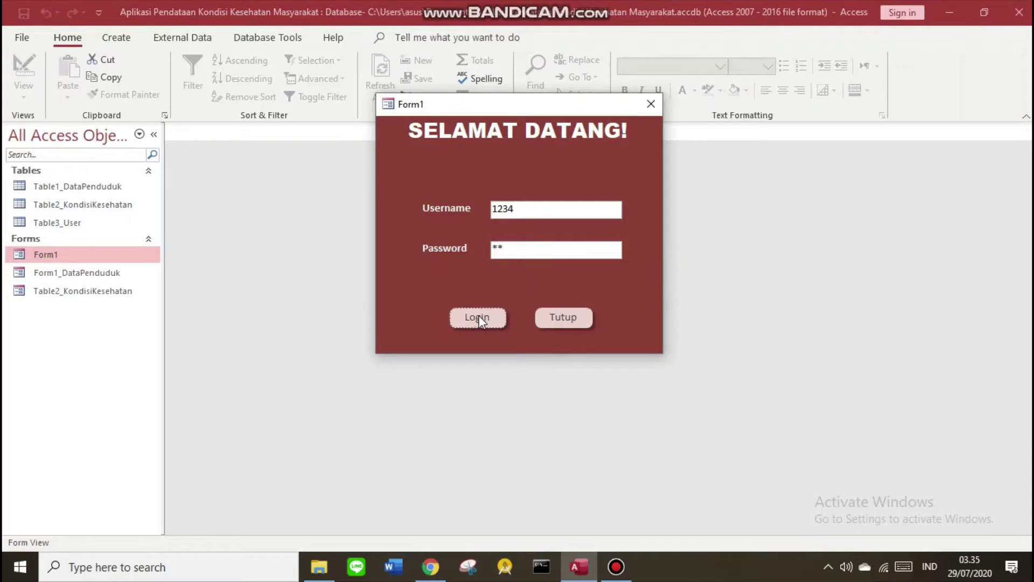
# - Close the running login form and open Form1 in Design View
pyautogui.click(651, 103)
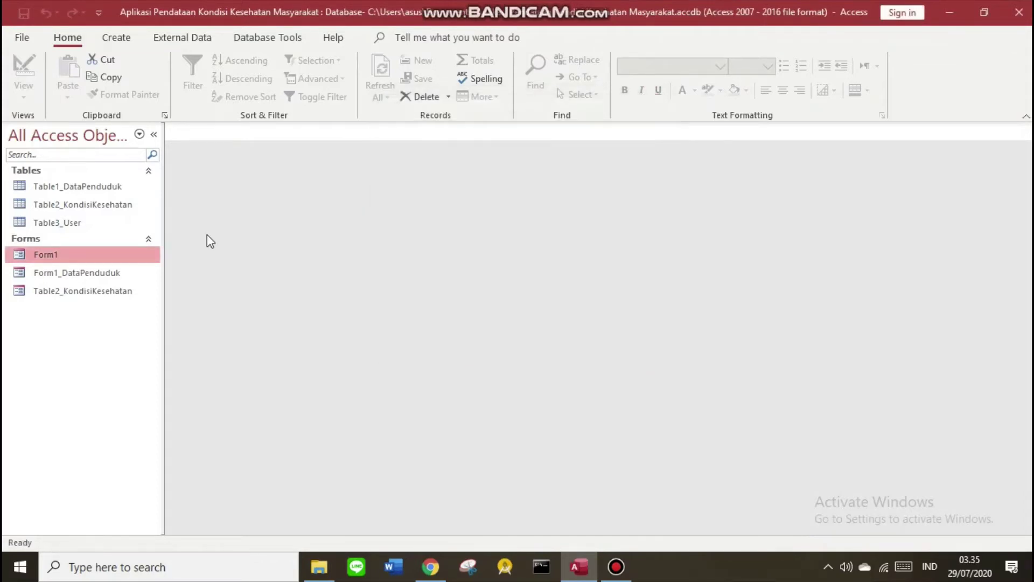
pyautogui.doubleClick(61, 256)
pyautogui.click(639, 109)
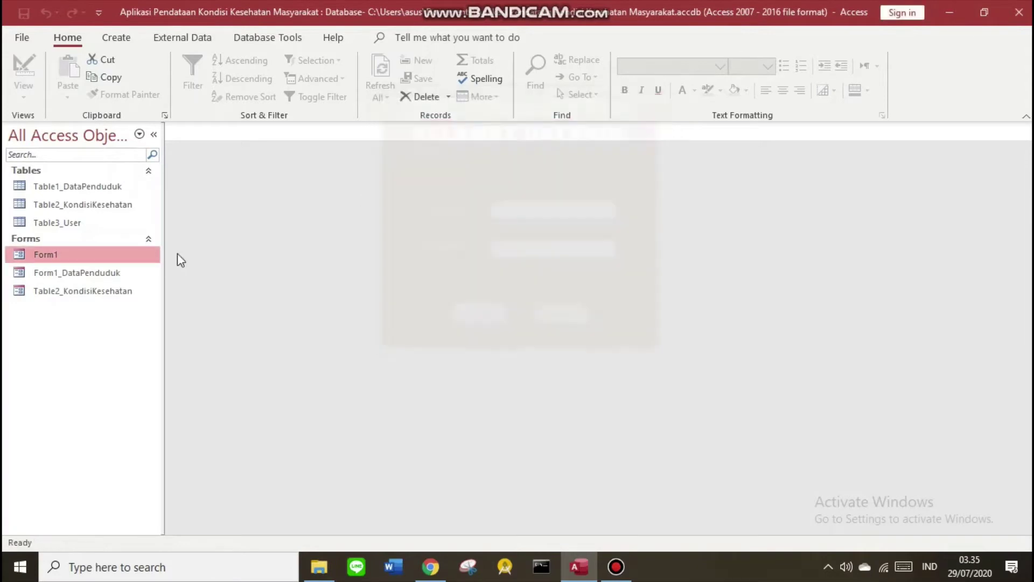
pyautogui.rightClick(64, 256)
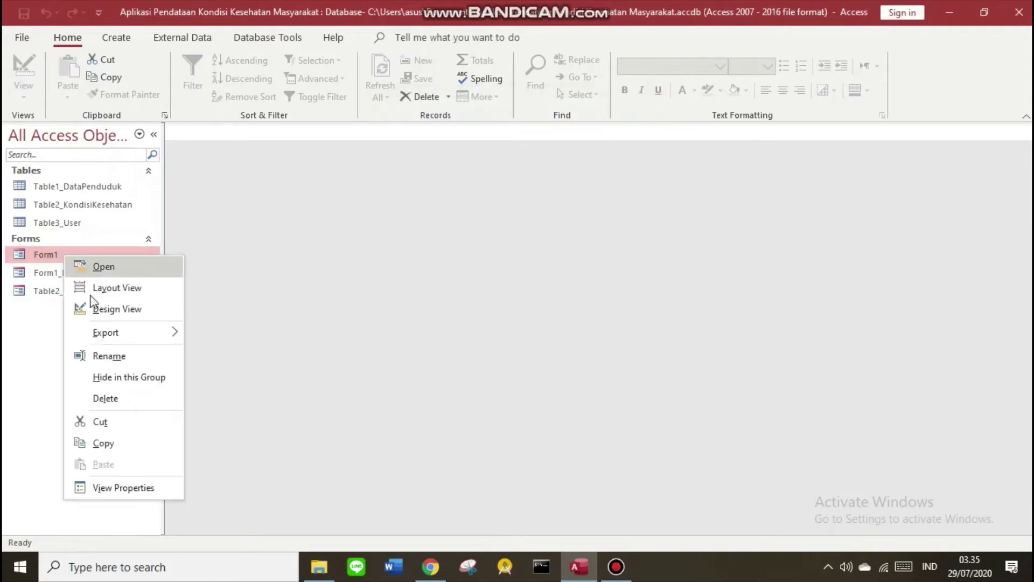
pyautogui.click(98, 310)
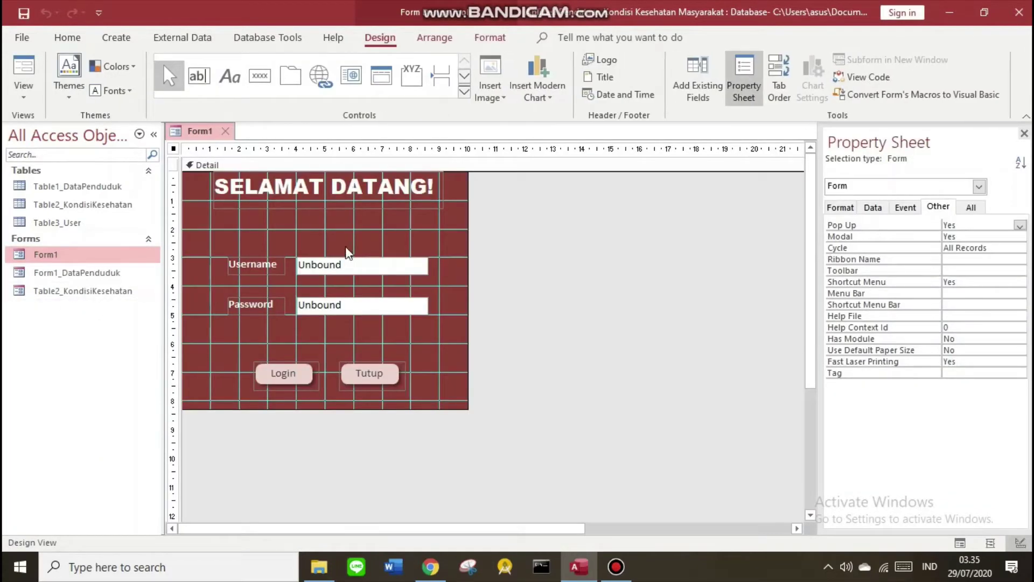
# - Move the SELAMAT DATANG! label slightly down from the top edge of the Detail section
pyautogui.click(325, 190)
pyautogui.moveTo(325, 189); pyautogui.dragTo(326, 203)
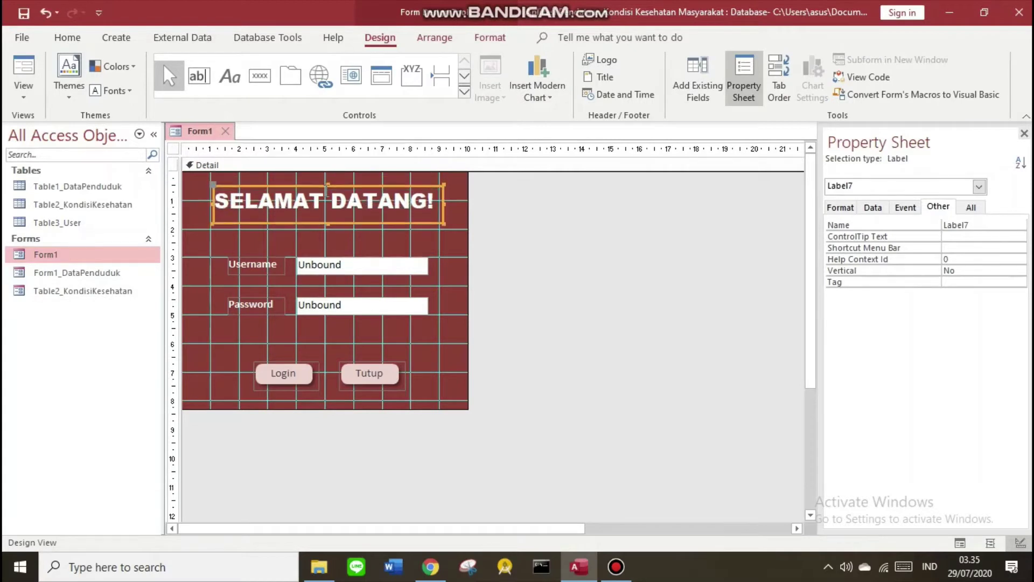
pyautogui.click(428, 325)
# - Widen the Property Sheet and check the Login button's Name property
pyautogui.click(297, 371)
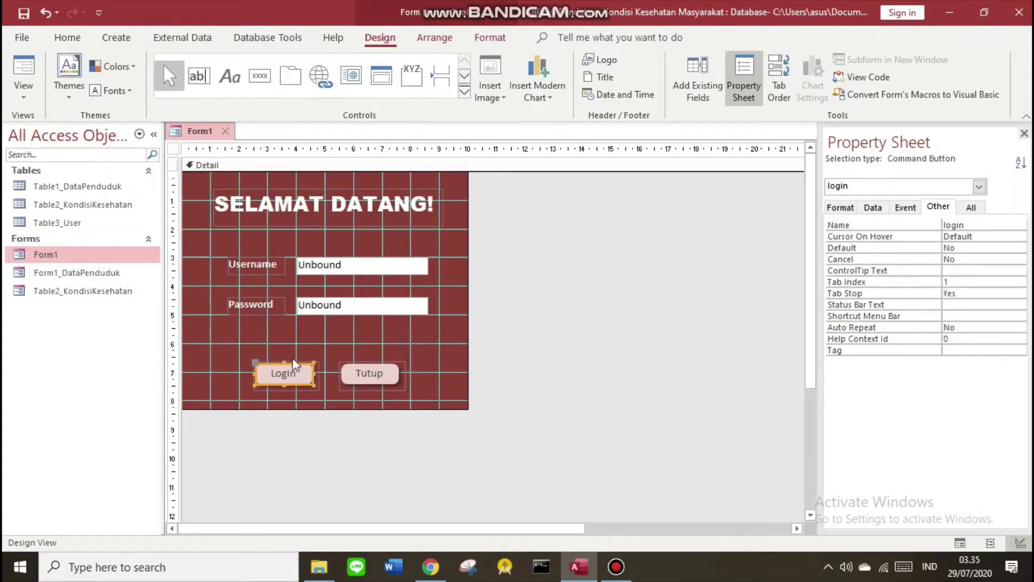
pyautogui.moveTo(817, 131); pyautogui.dragTo(673, 150)
pyautogui.click(320, 404)
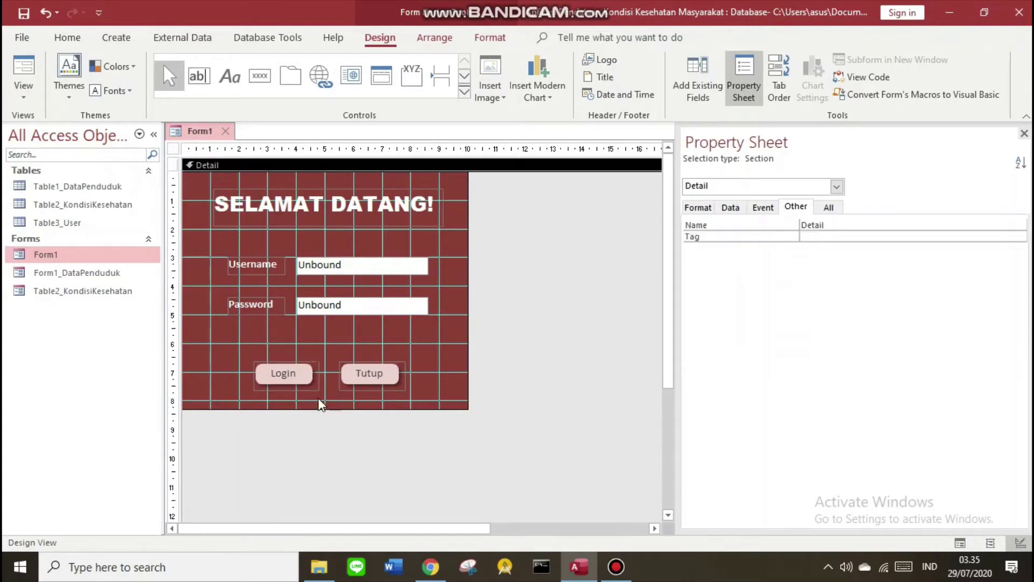
pyautogui.click(284, 373)
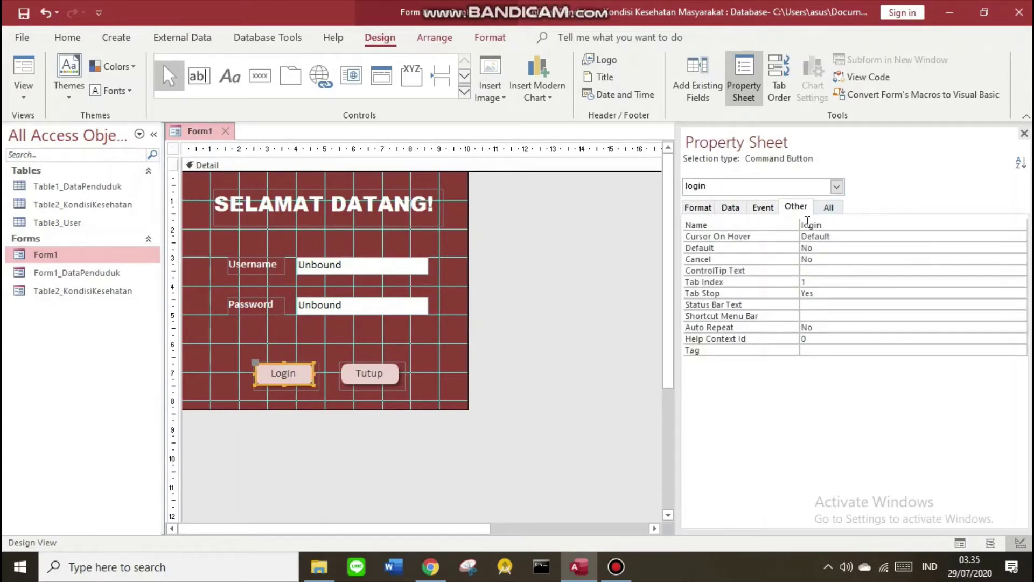
pyautogui.click(762, 209)
pyautogui.click(792, 209)
pyautogui.click(805, 225)
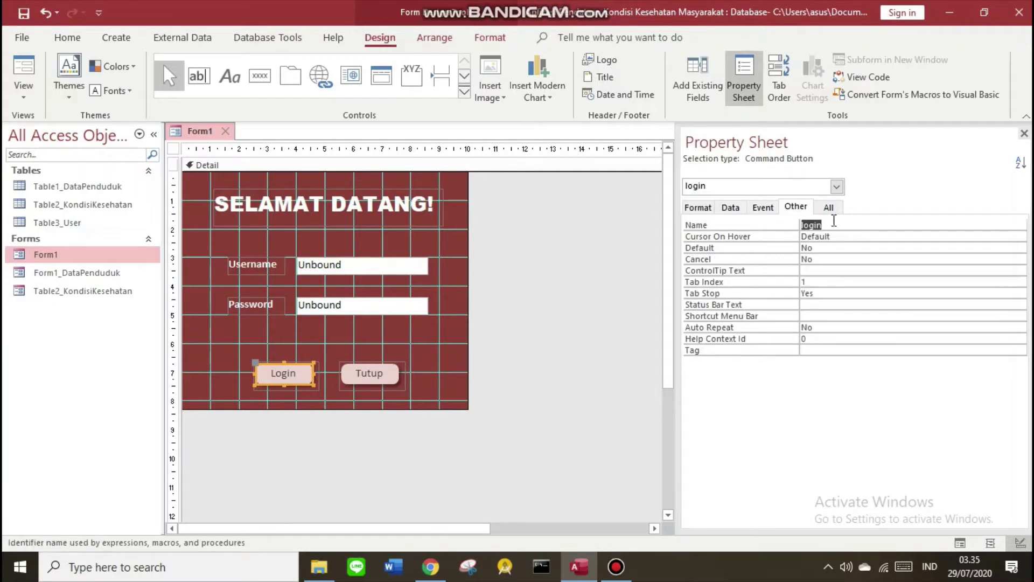
# - Open the Login button's On Click event procedure with the Code Builder
pyautogui.click(764, 209)
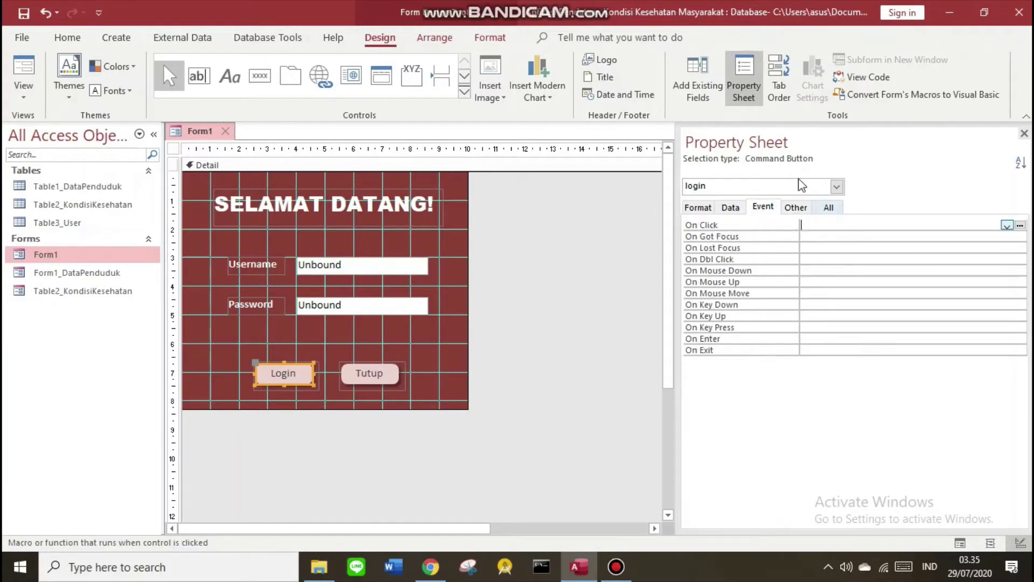
pyautogui.click(1020, 227)
pyautogui.click(467, 166)
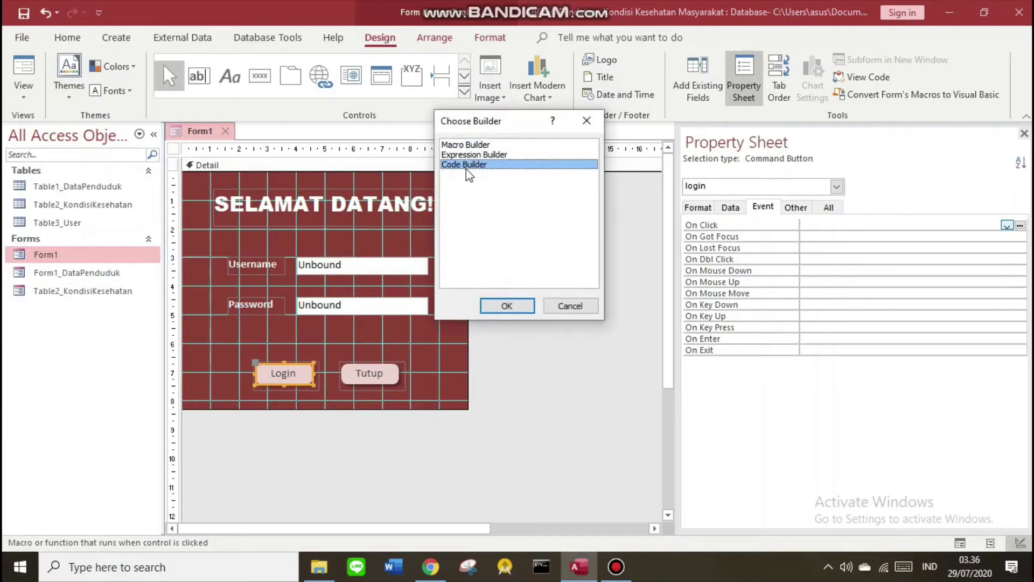
pyautogui.click(500, 307)
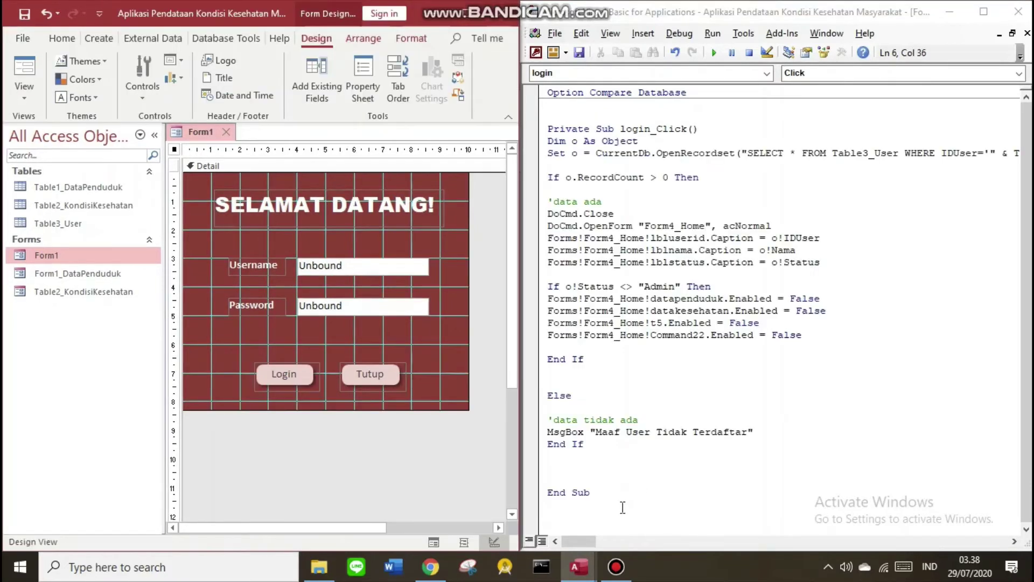
# - Examine the login_Click code, including the Table3_User query, the Form4_Home captions and the Admin status check
pyautogui.moveTo(596, 493); pyautogui.dragTo(554, 162)
pyautogui.click(692, 300)
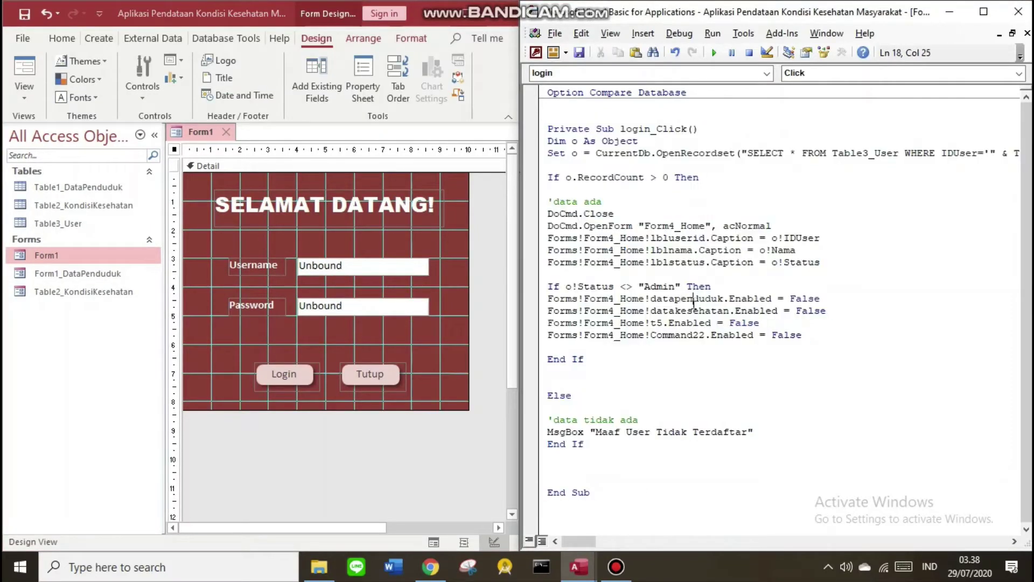
pyautogui.click(700, 360)
pyautogui.moveTo(568, 542); pyautogui.dragTo(581, 538)
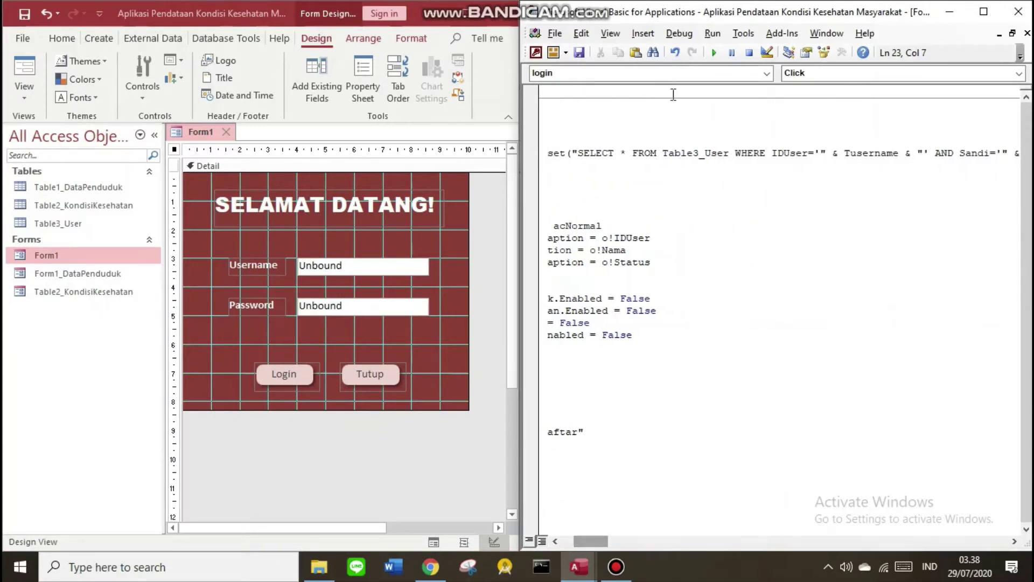
pyautogui.moveTo(662, 153); pyautogui.dragTo(730, 153)
pyautogui.click(699, 154)
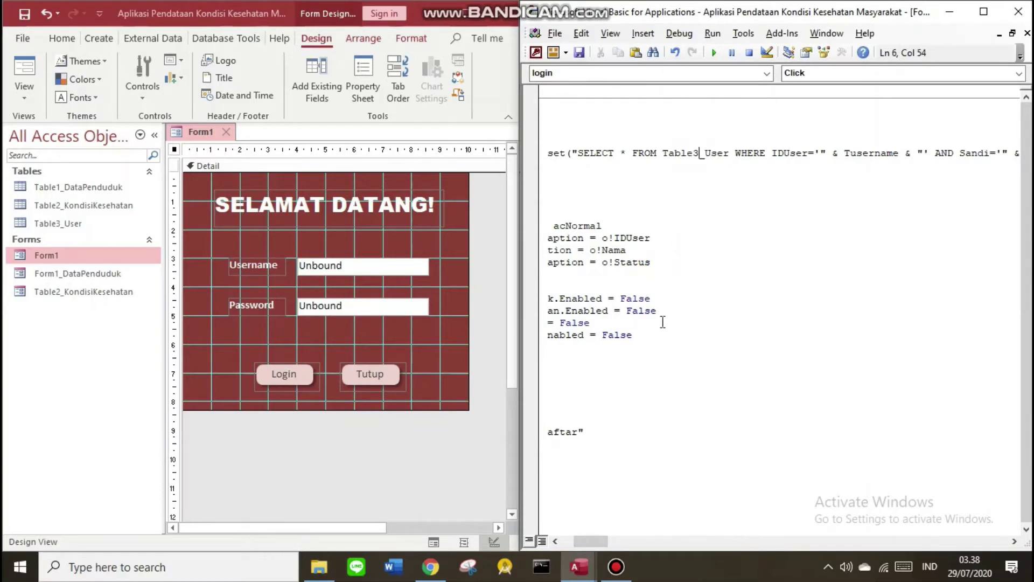
pyautogui.moveTo(590, 540); pyautogui.dragTo(558, 536)
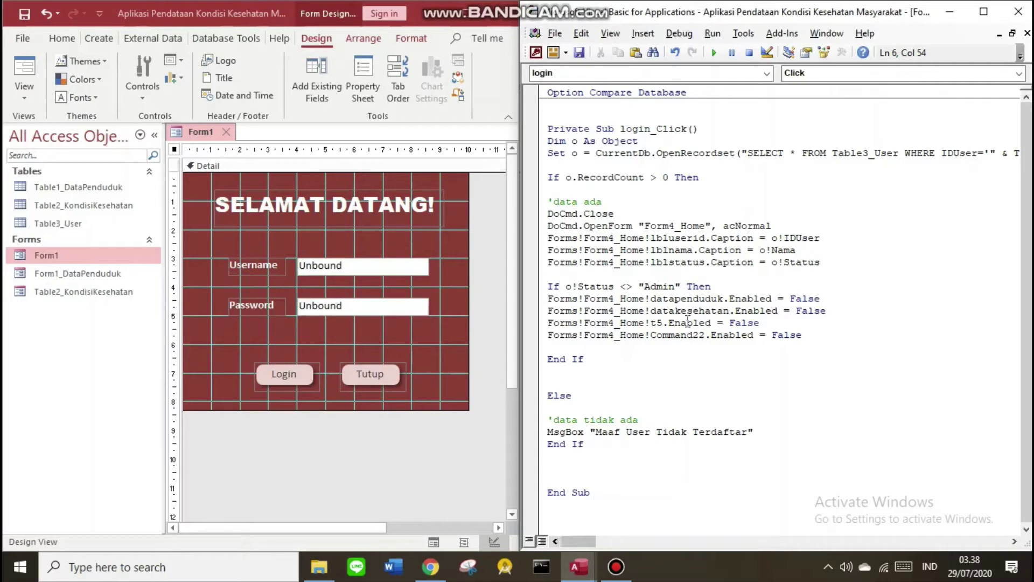
pyautogui.click(644, 276)
# - Close the VBA code editor and switch Form1 to Form View
pyautogui.click(1017, 12)
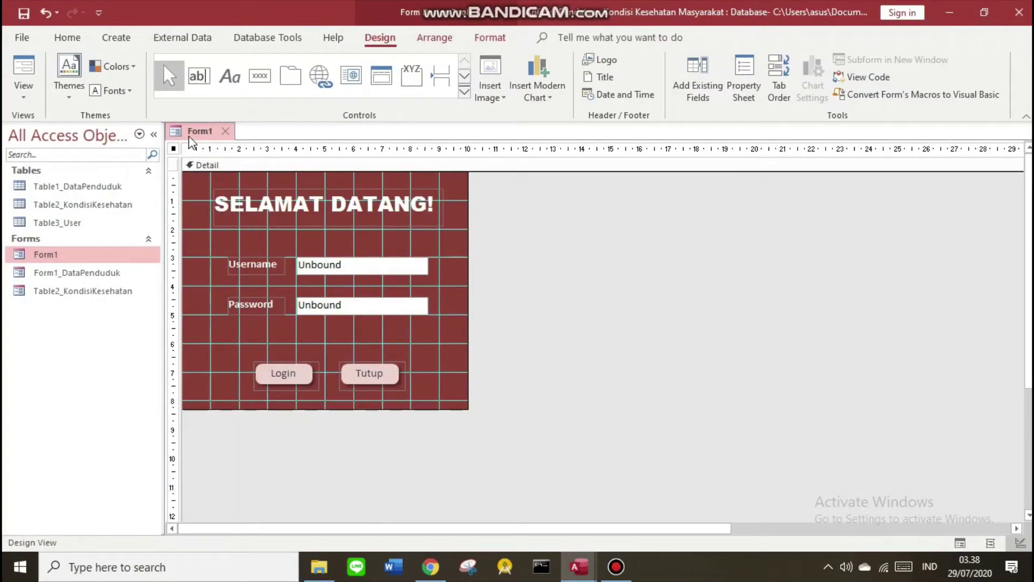
pyautogui.rightClick(188, 135)
pyautogui.click(237, 213)
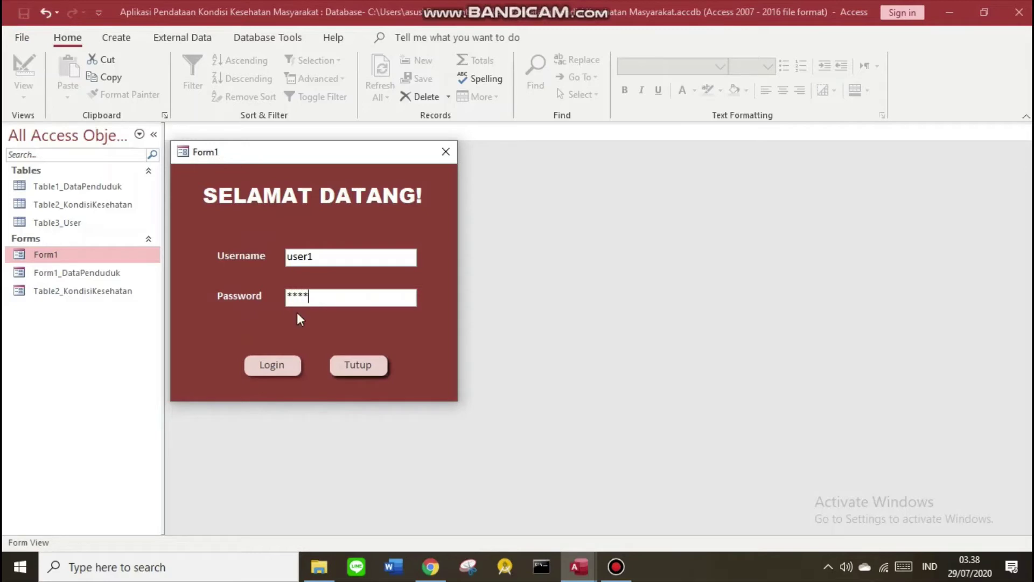
# - Test the login with the entered credentials, debug the run-time error, check the DoCmd.OpenForm line for Form4_Home, and leave the code editor
pyautogui.click(273, 367)
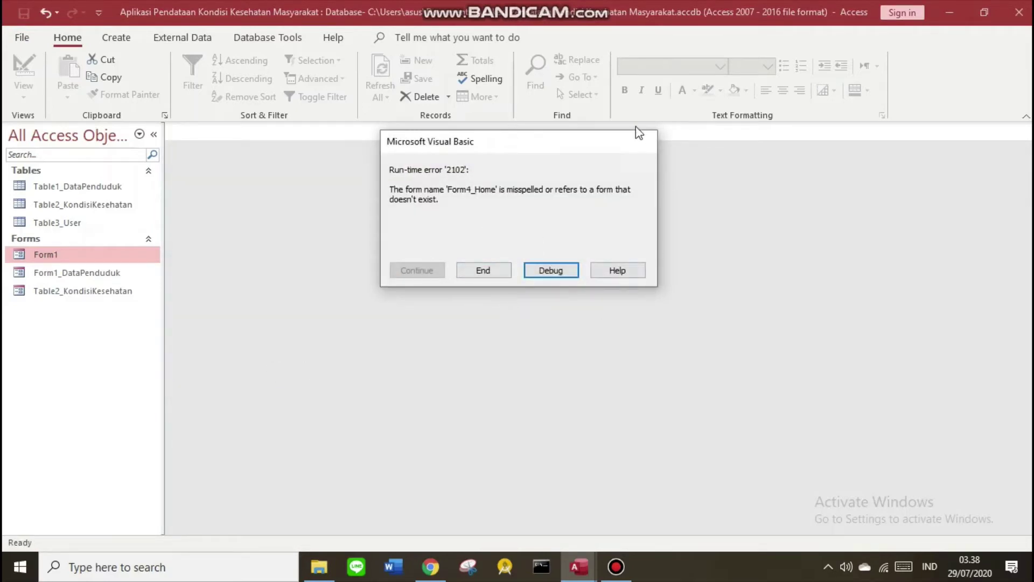
pyautogui.click(533, 272)
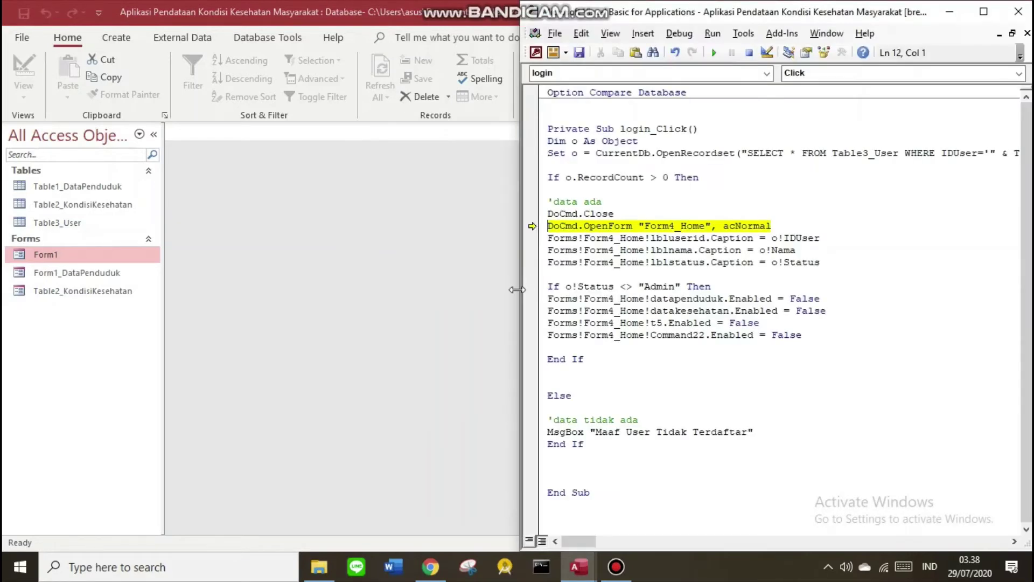
pyautogui.moveTo(548, 226); pyautogui.dragTo(771, 226)
pyautogui.click(662, 193)
pyautogui.click(943, 19)
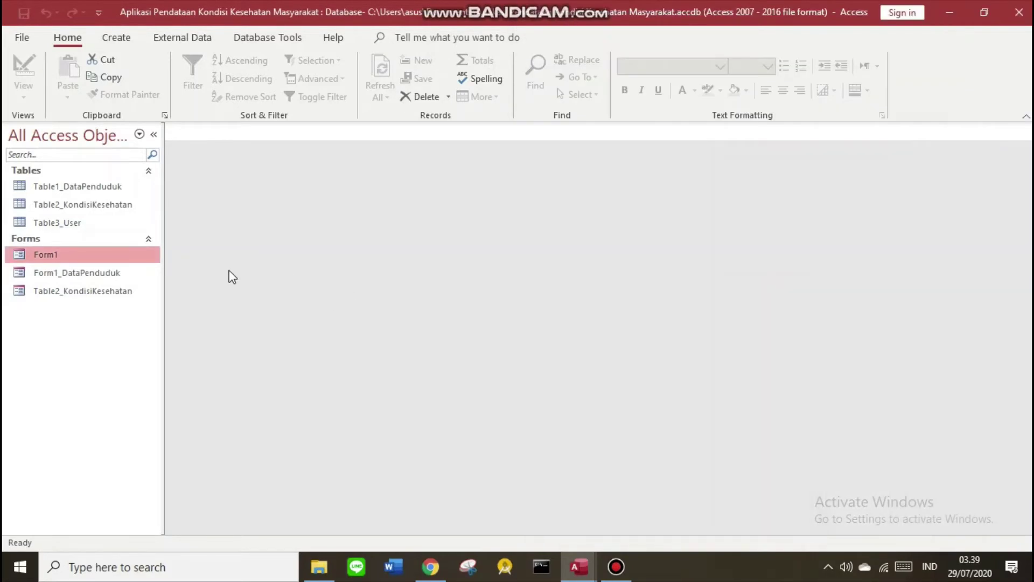
# - Create a blank form in Design View and set its Record Selectors and Navigation Buttons properties to No
pyautogui.click(115, 39)
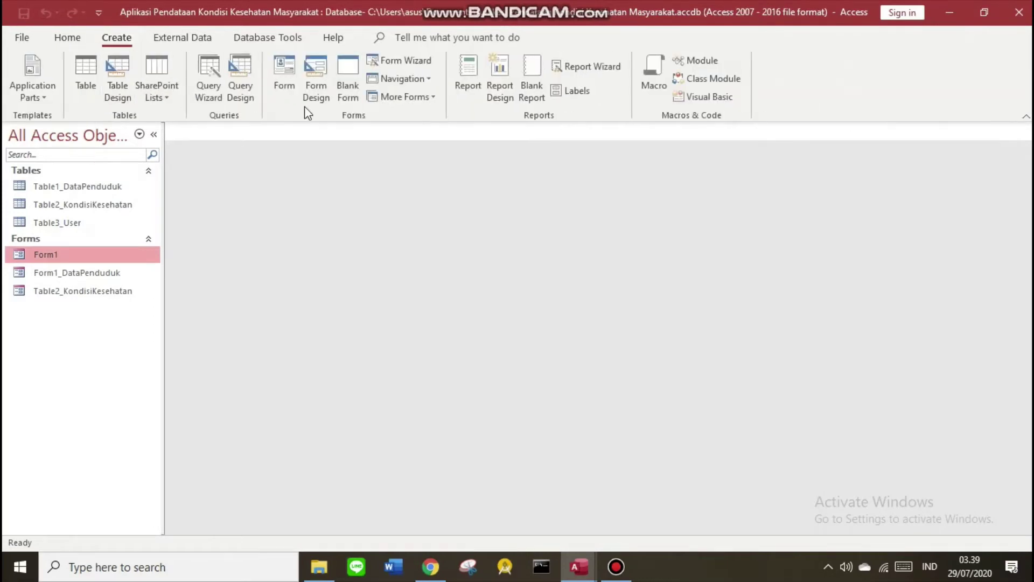
pyautogui.click(347, 85)
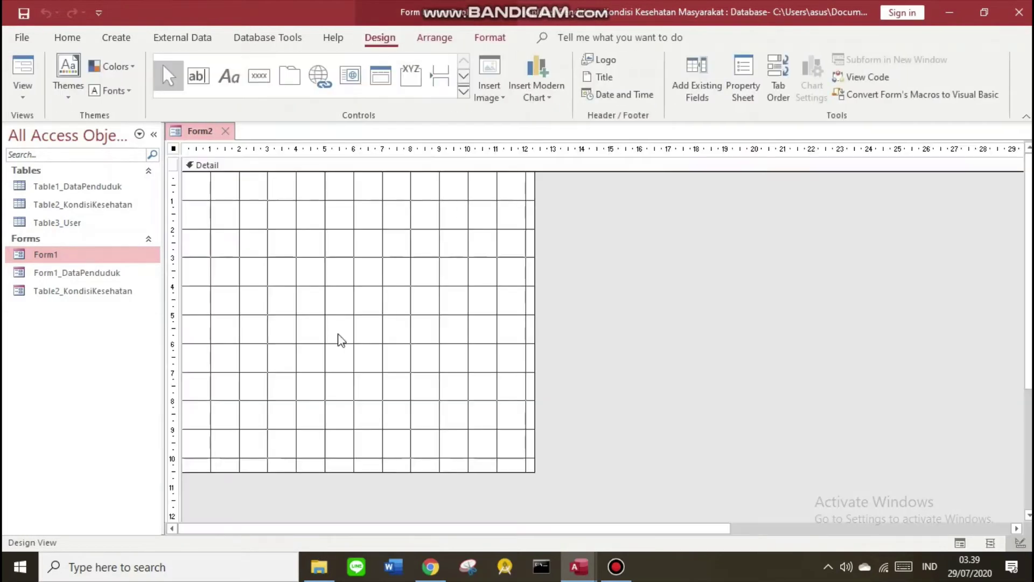
pyautogui.click(743, 78)
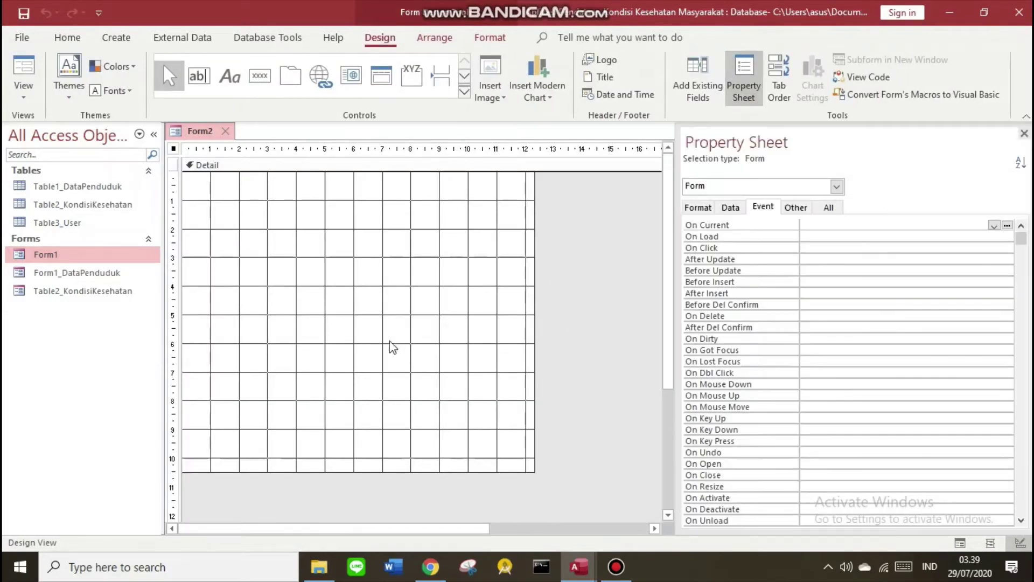
pyautogui.click(698, 207)
pyautogui.scroll(-1, 884, 362)
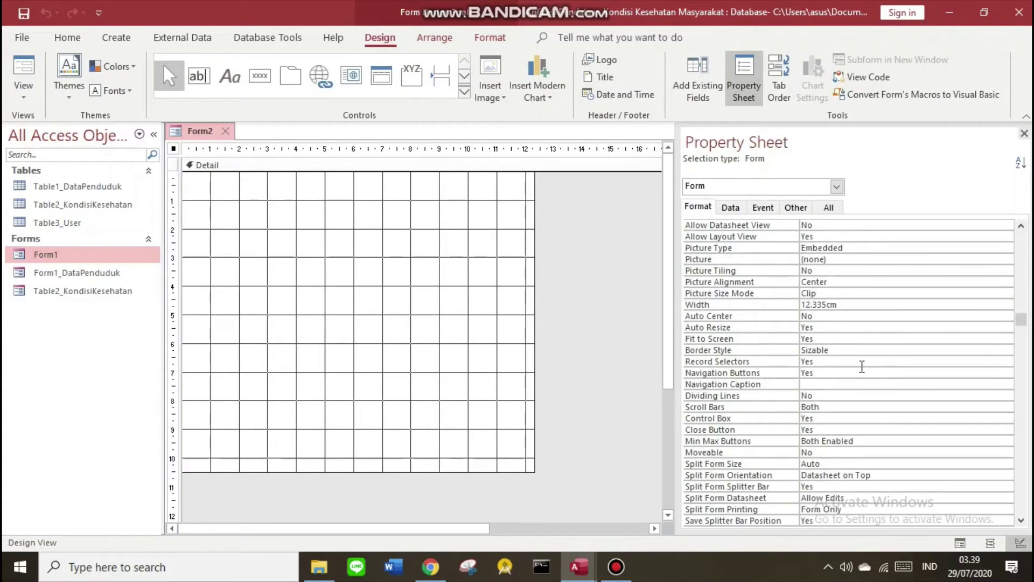
pyautogui.click(860, 359)
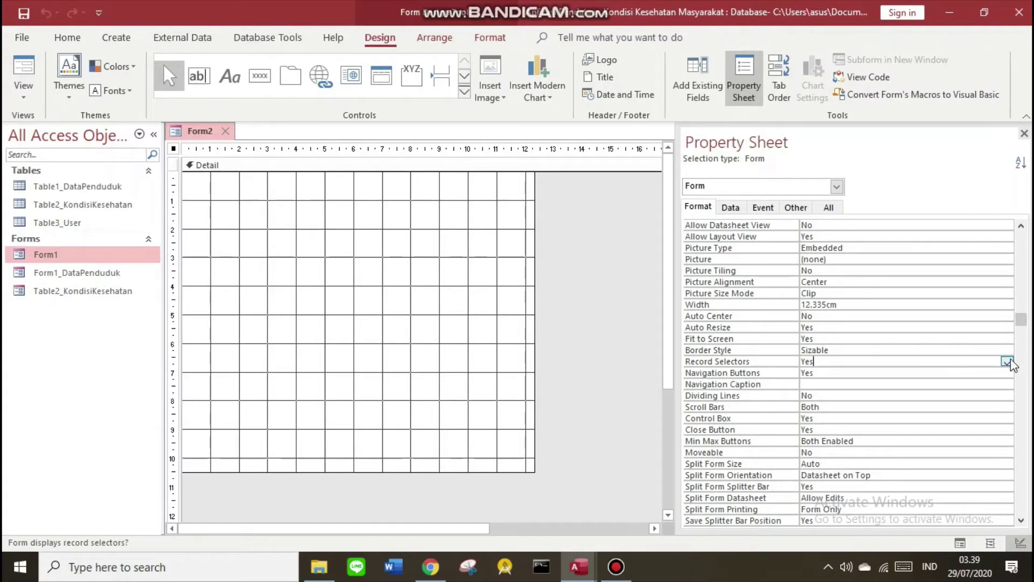
pyautogui.click(1007, 361)
pyautogui.click(1000, 382)
pyautogui.click(1006, 373)
pyautogui.click(1006, 373)
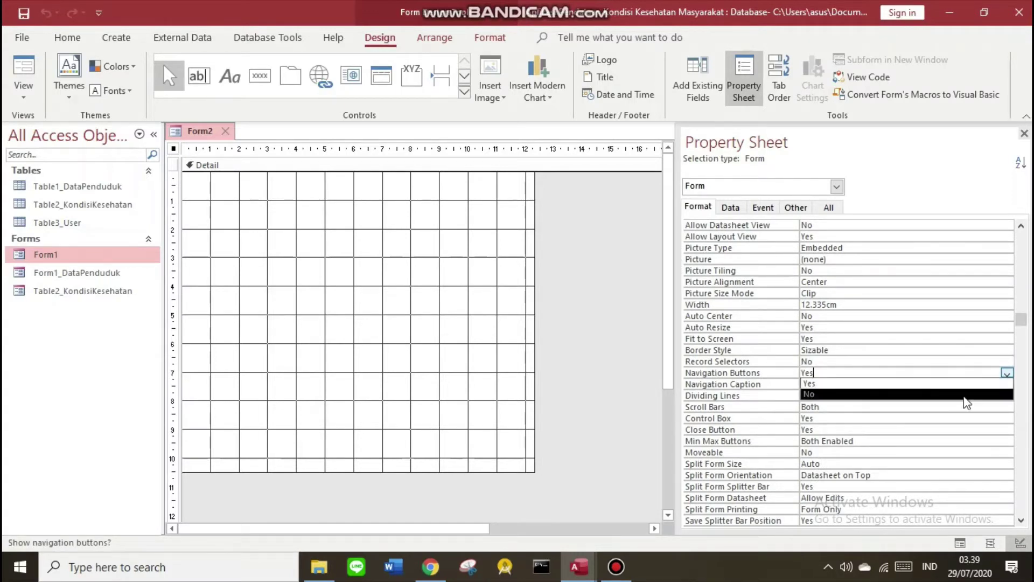
pyautogui.click(999, 394)
pyautogui.click(1023, 133)
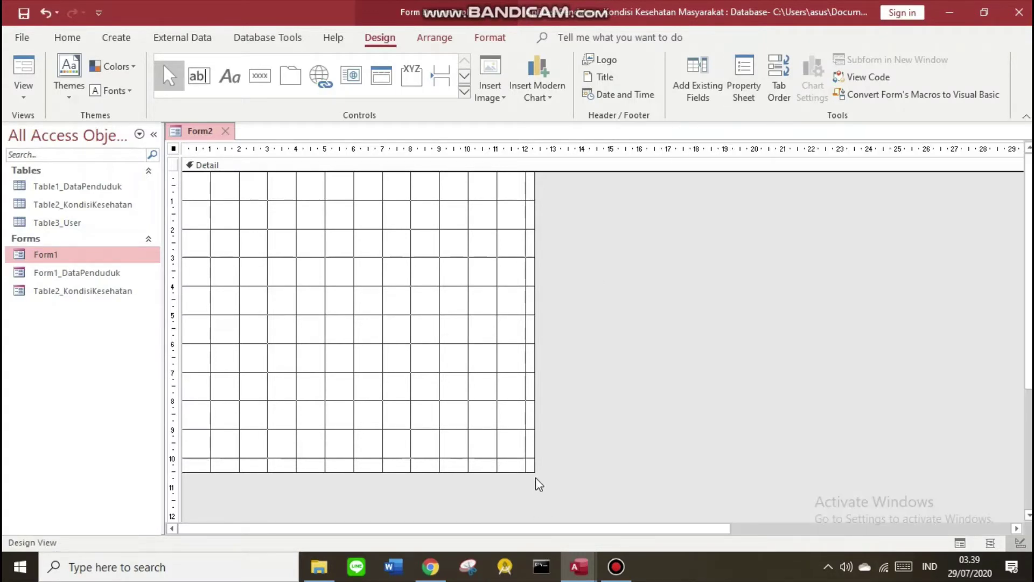
# - Enlarge the new form's Detail section to about 17.5 by 12 cm and add a Form Header/Footer
pyautogui.moveTo(535, 473); pyautogui.dragTo(685, 511)
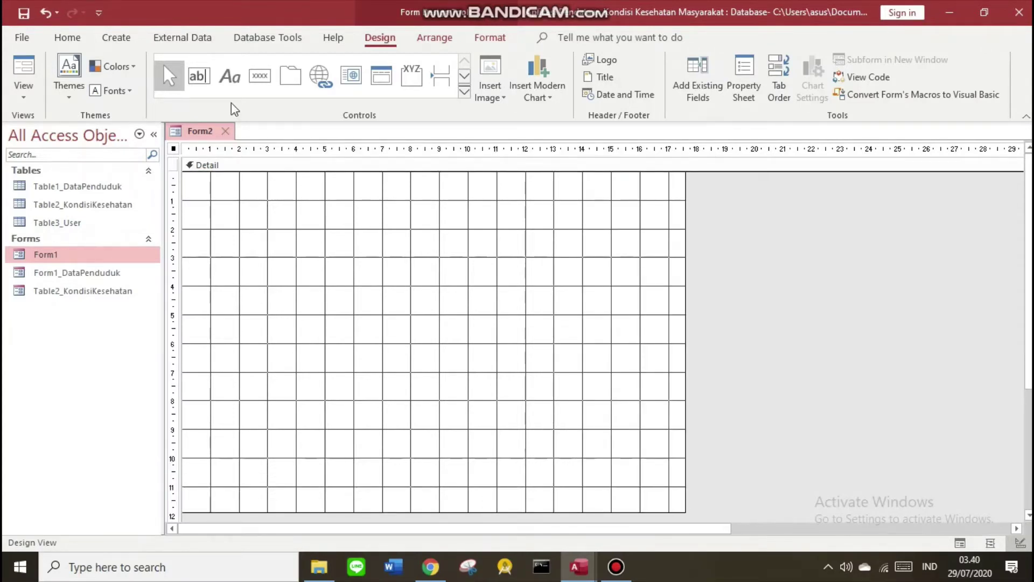
pyautogui.click(230, 75)
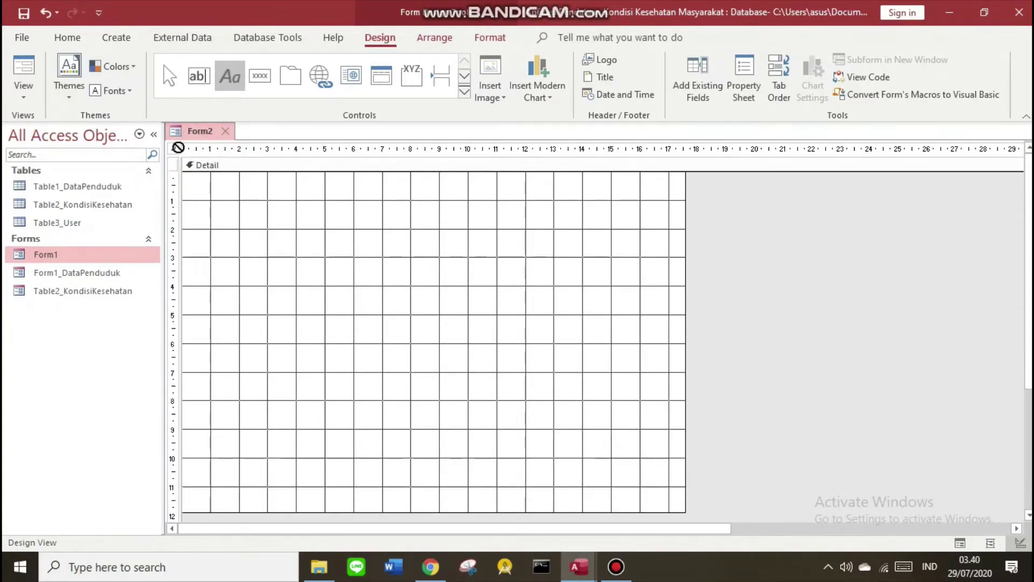
pyautogui.press('Escape')
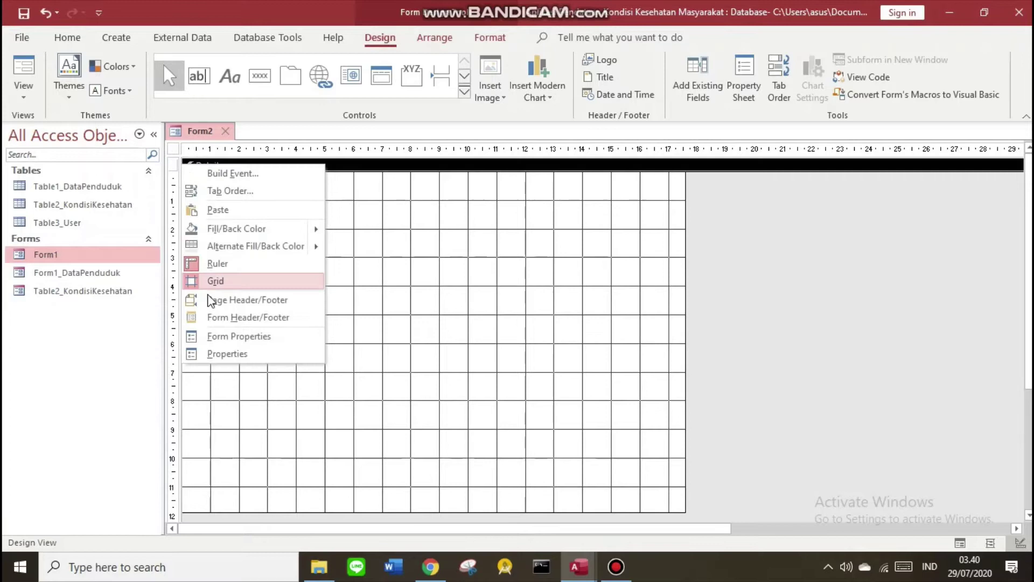
pyautogui.click(224, 318)
# - Add a label about 6 cm wide reading "HOME" to the Form Header
pyautogui.click(229, 77)
pyautogui.moveTo(207, 184)
pyautogui.mouseDown()
pyautogui.moveTo(258, 219)
pyautogui.moveTo(377, 218)
pyautogui.mouseUp()
pyautogui.press('capslock')
pyautogui.write('HOME')
pyautogui.press('Return')
# - Format the HOME label in white Arial Black at size 28
pyautogui.click(67, 37)
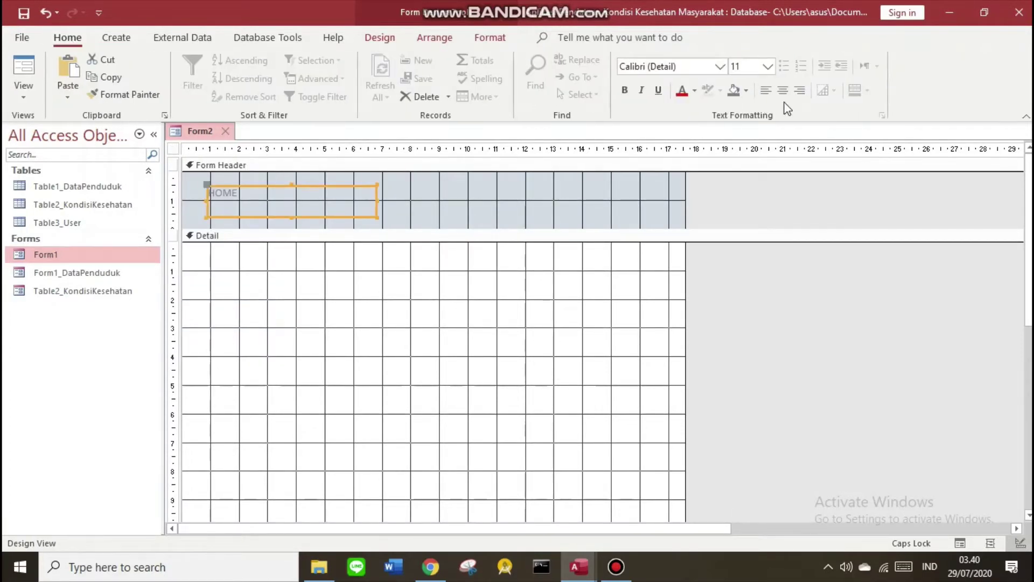
pyautogui.click(695, 90)
pyautogui.click(685, 153)
pyautogui.click(720, 66)
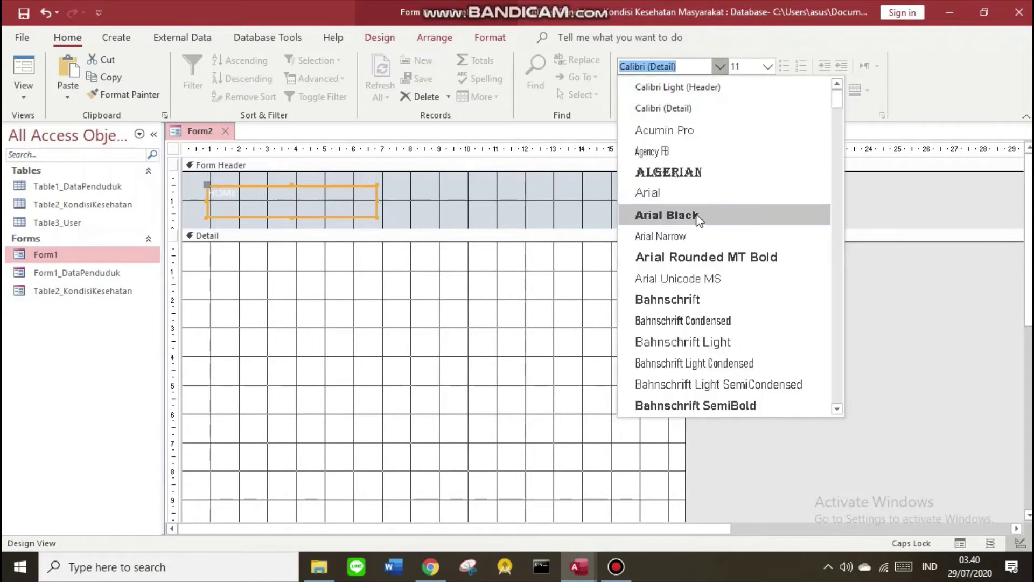
pyautogui.click(700, 213)
pyautogui.click(768, 66)
pyautogui.click(743, 291)
# - Fill the Form Header with dark red and move the HOME label slightly closer to the header's upper-left corner
pyautogui.rightClick(567, 205)
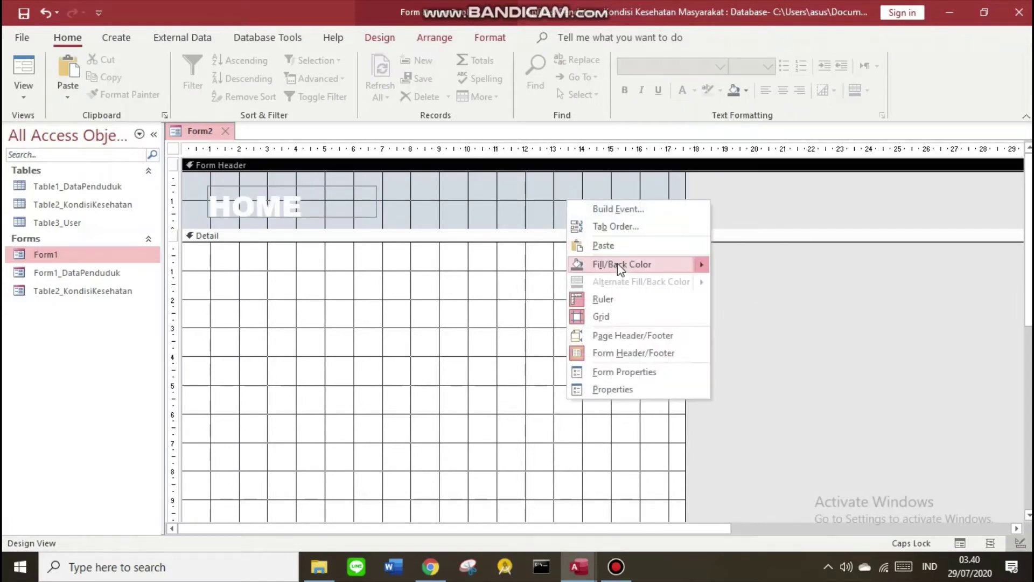
pyautogui.moveTo(619, 263)
pyautogui.click(794, 362)
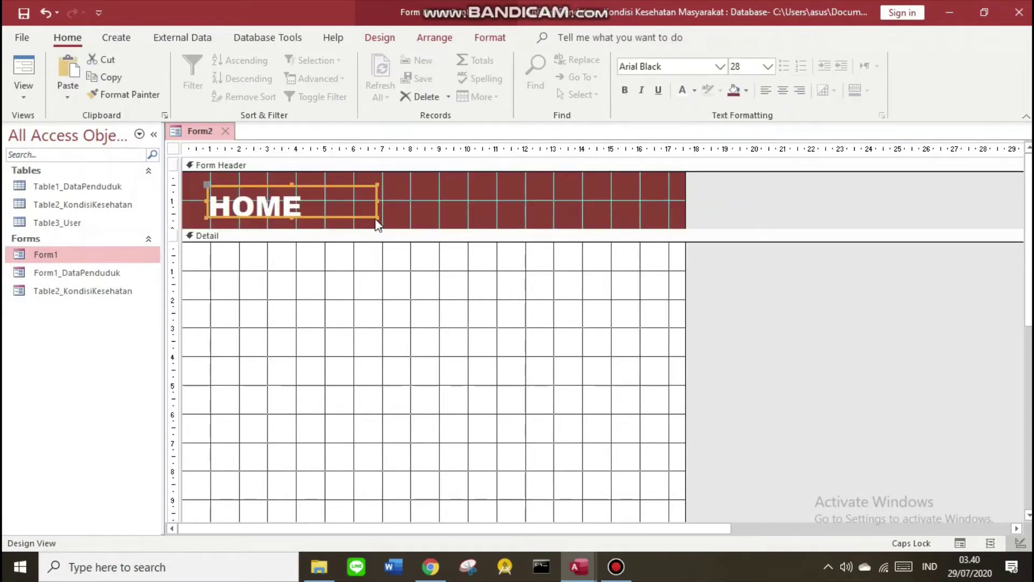
pyautogui.moveTo(200, 181); pyautogui.dragTo(200, 173)
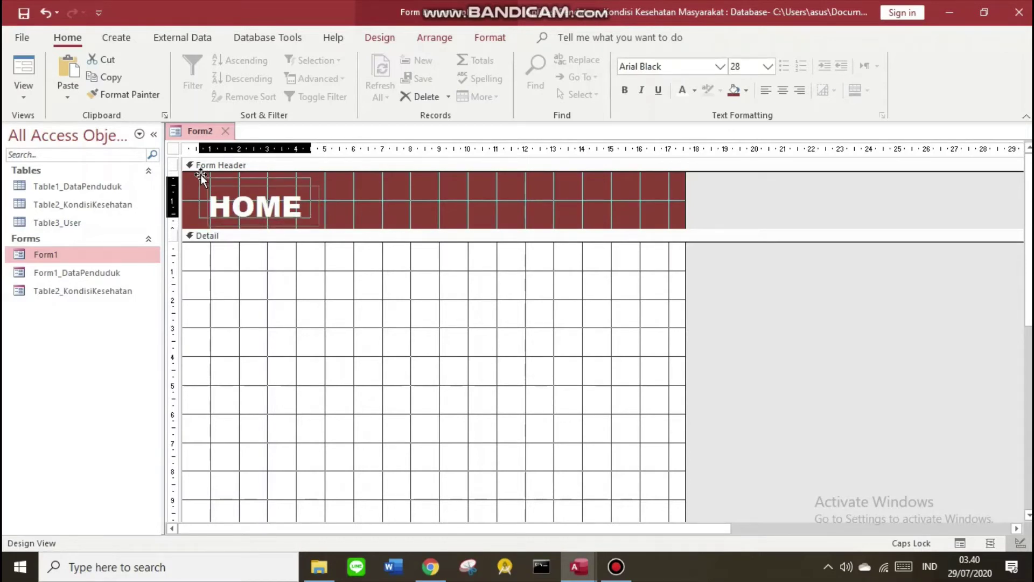
pyautogui.click(379, 203)
pyautogui.scroll(-1, 480, 412)
pyautogui.click(397, 330)
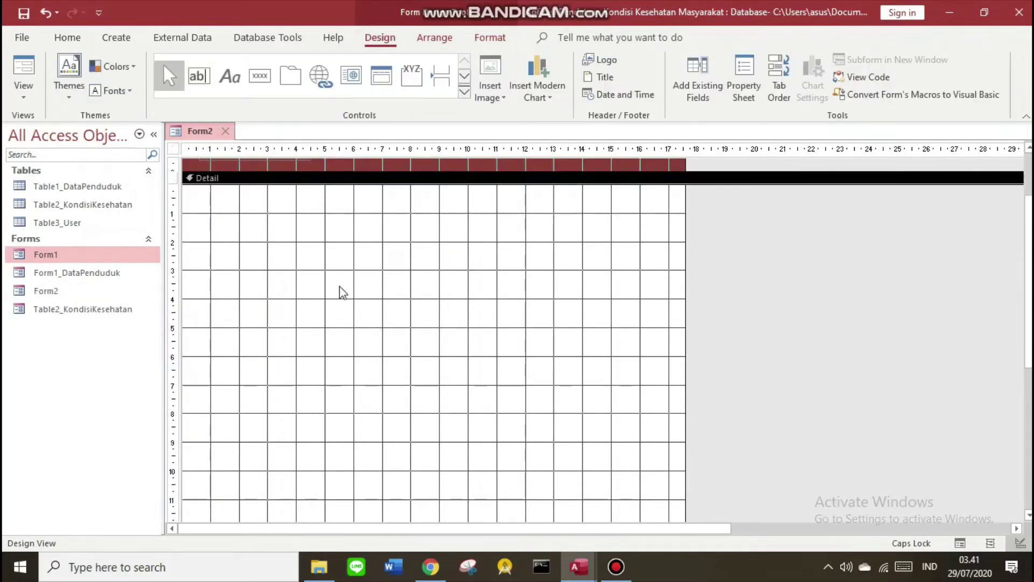
pyautogui.scroll(2, 237, 83)
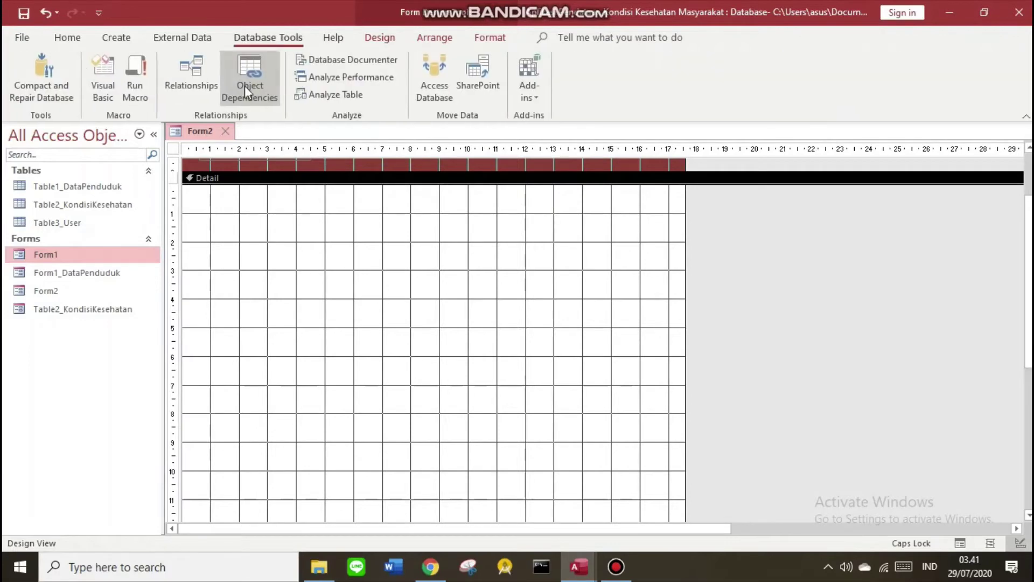
pyautogui.scroll(2, 244, 86)
pyautogui.click(396, 41)
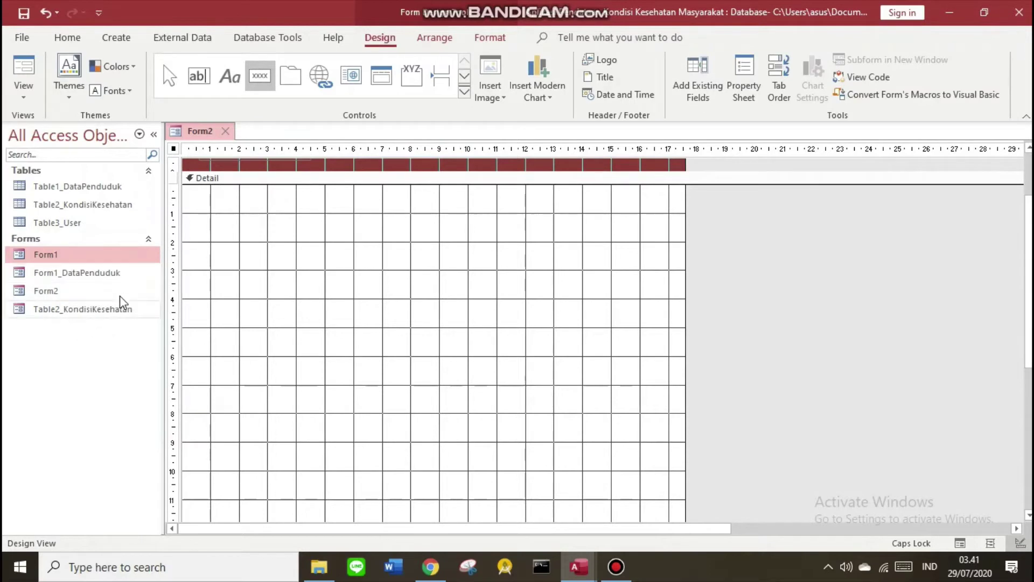
pyautogui.moveTo(122, 304); pyautogui.dragTo(230, 181)
pyautogui.press('Escape')
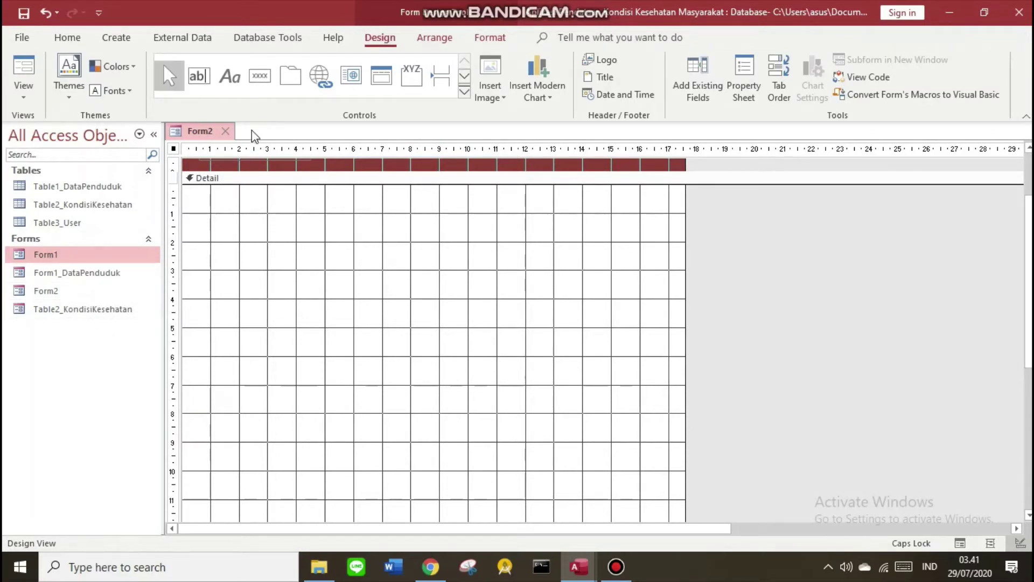
# - Draw a command button about 3 cm wide in the Detail section that opens Form1_DataPenduduk and shows all the records
pyautogui.click(260, 76)
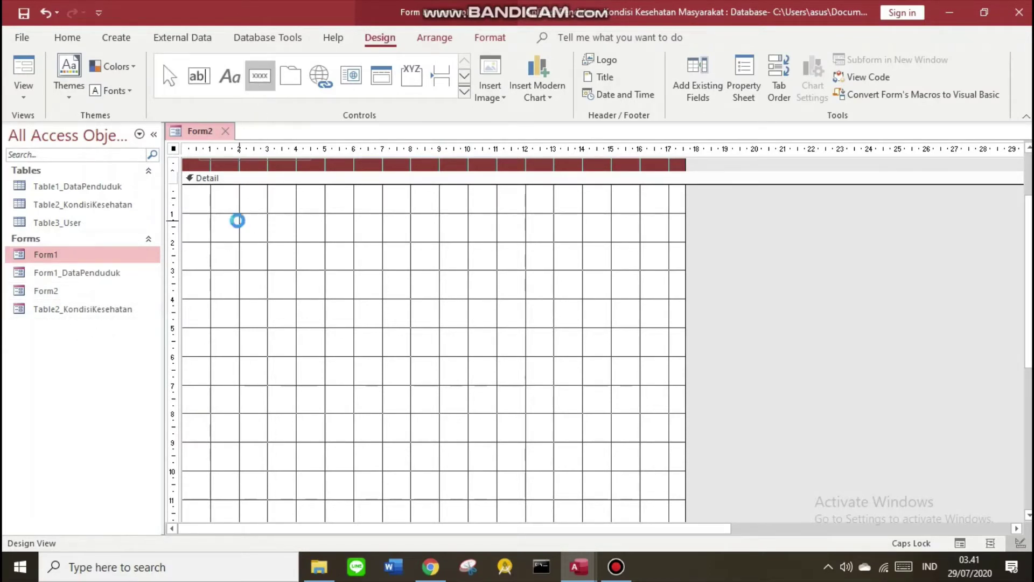
pyautogui.moveTo(236, 219); pyautogui.dragTo(326, 237)
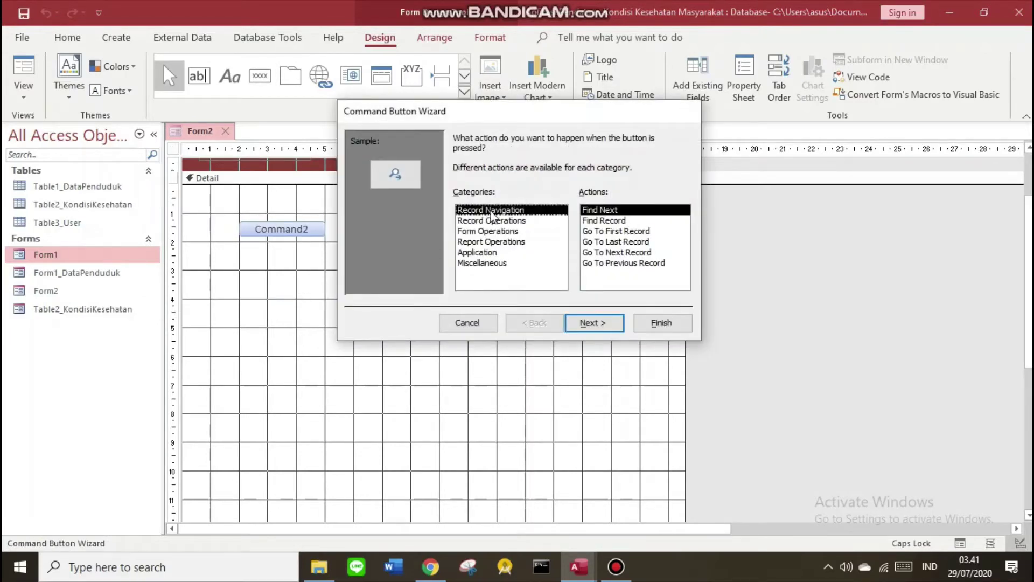
pyautogui.click(491, 232)
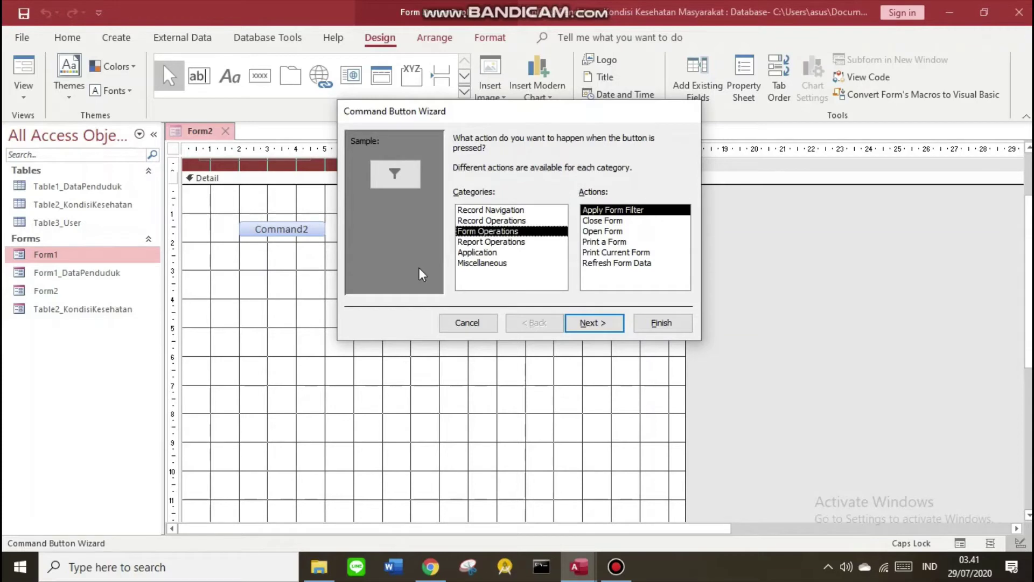
pyautogui.click(612, 232)
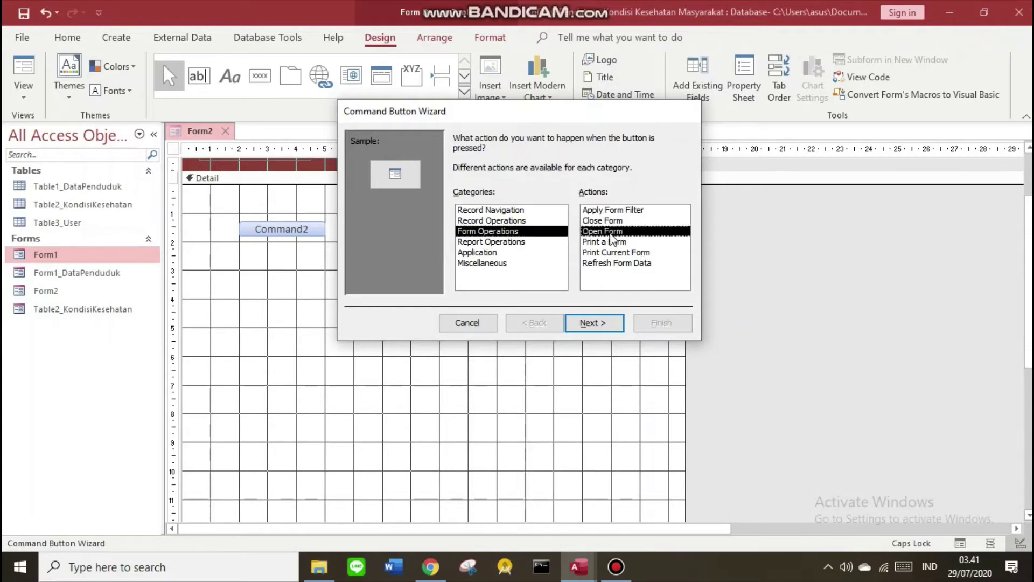
pyautogui.click(596, 332)
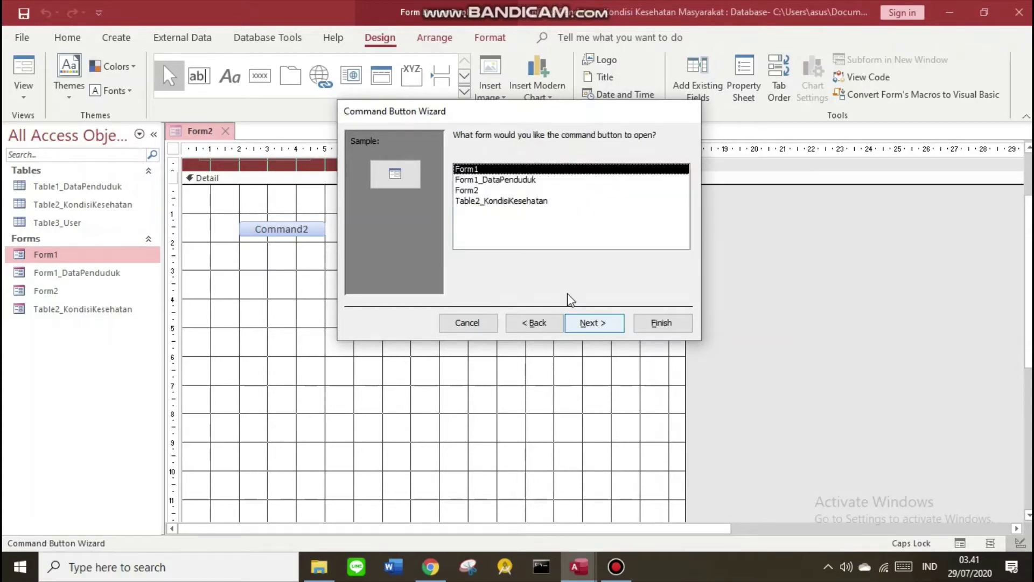
pyautogui.click(510, 184)
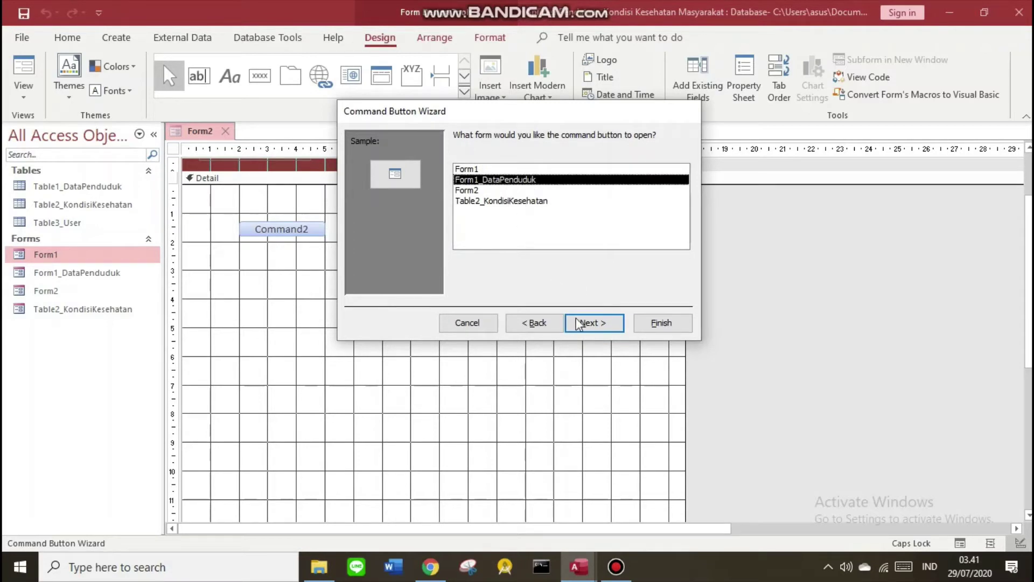
pyautogui.click(607, 330)
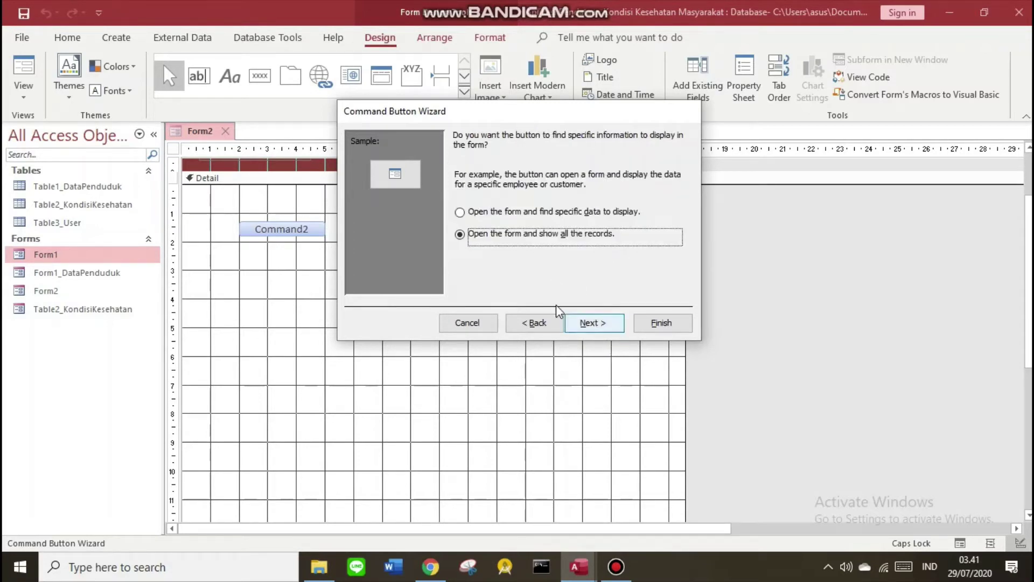
pyautogui.click(592, 331)
# - Give the button the text "Data Penduduk", name it datapenduduk, and finish the Command Button Wizard
pyautogui.click(461, 199)
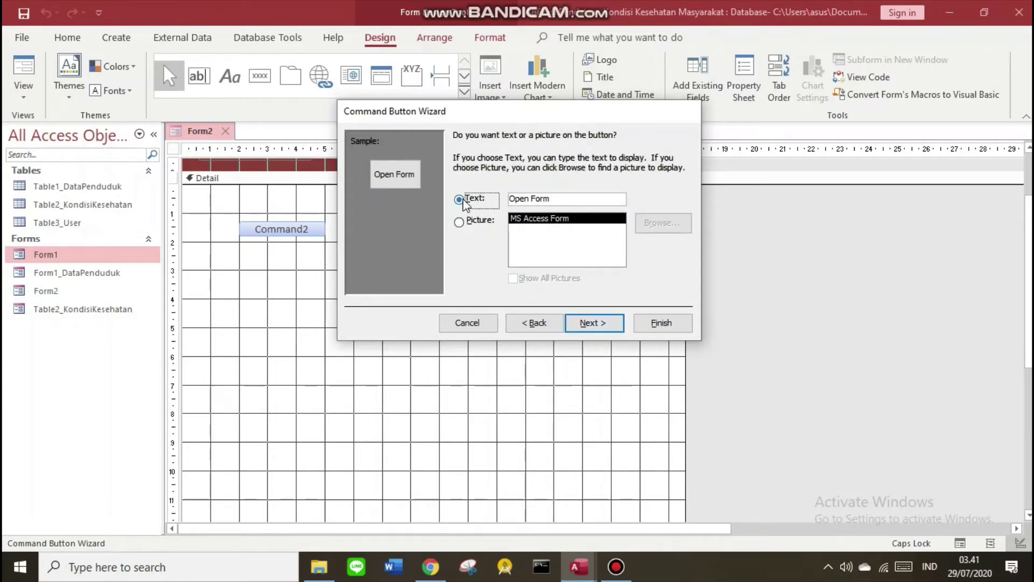
pyautogui.press('Tab')
pyautogui.write('D')
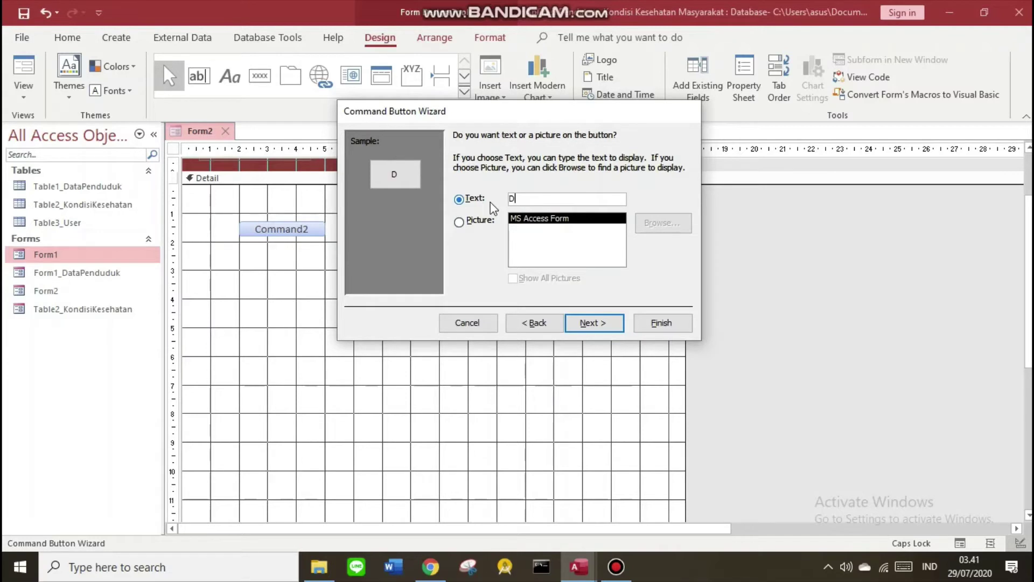
pyautogui.write('ata Penduduk')
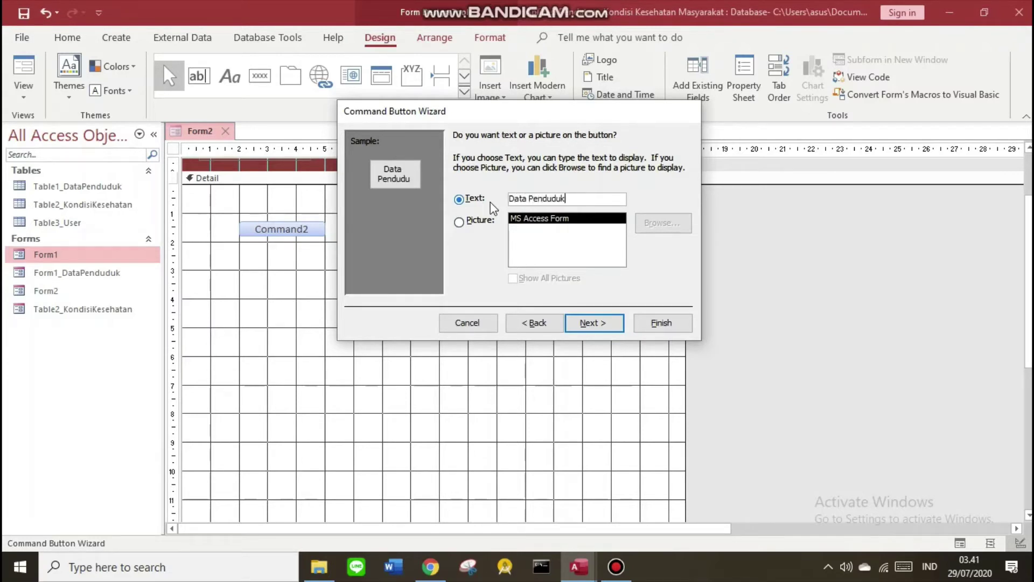
pyautogui.click(594, 325)
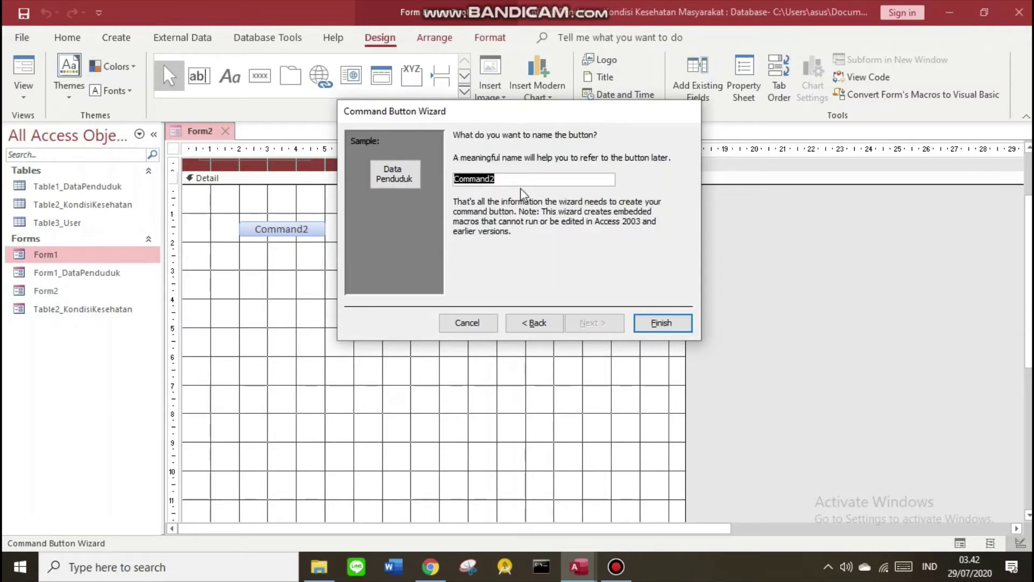
pyautogui.write('datapenduduk')
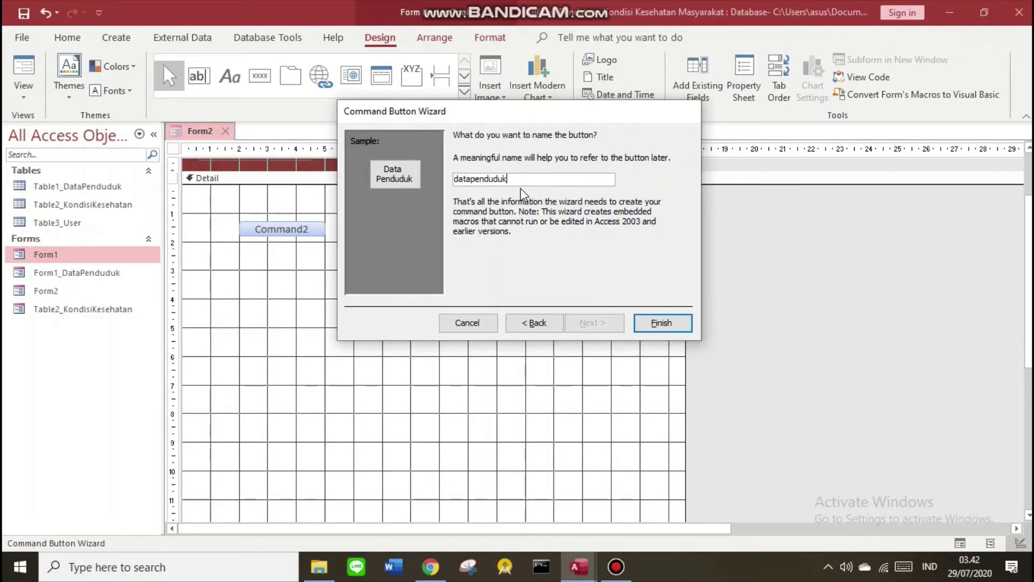
pyautogui.press('Return')
# - Draw a second command button about 3 cm wide beside Data Penduduk and set it to open the health-condition form
pyautogui.click(260, 75)
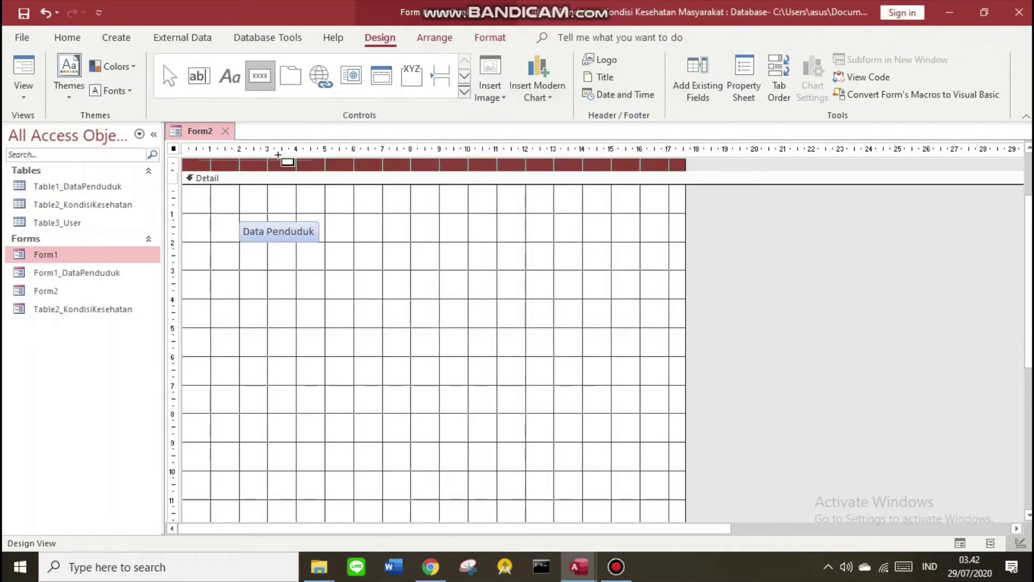
pyautogui.moveTo(425, 224); pyautogui.dragTo(512, 242)
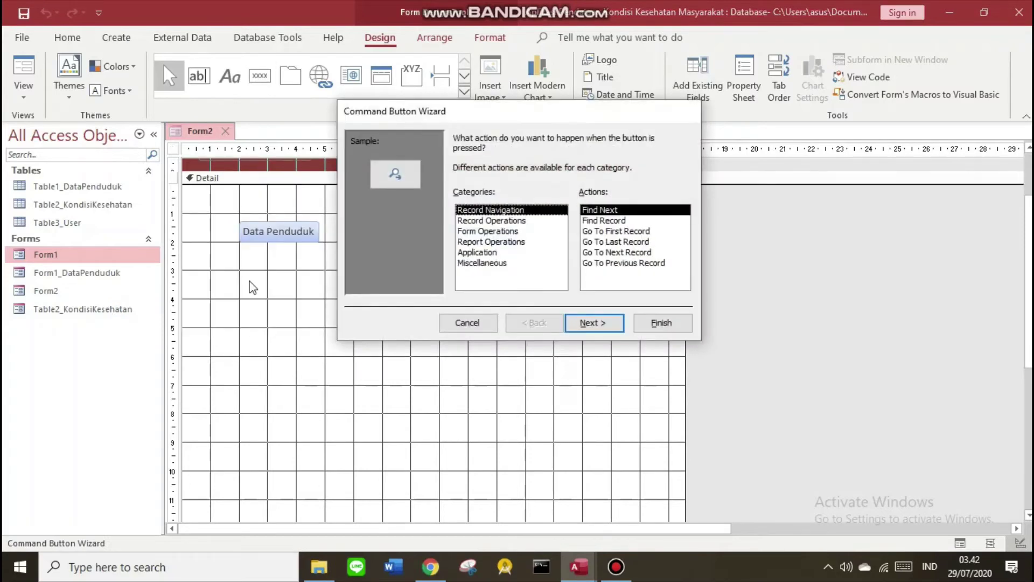
pyautogui.click(488, 232)
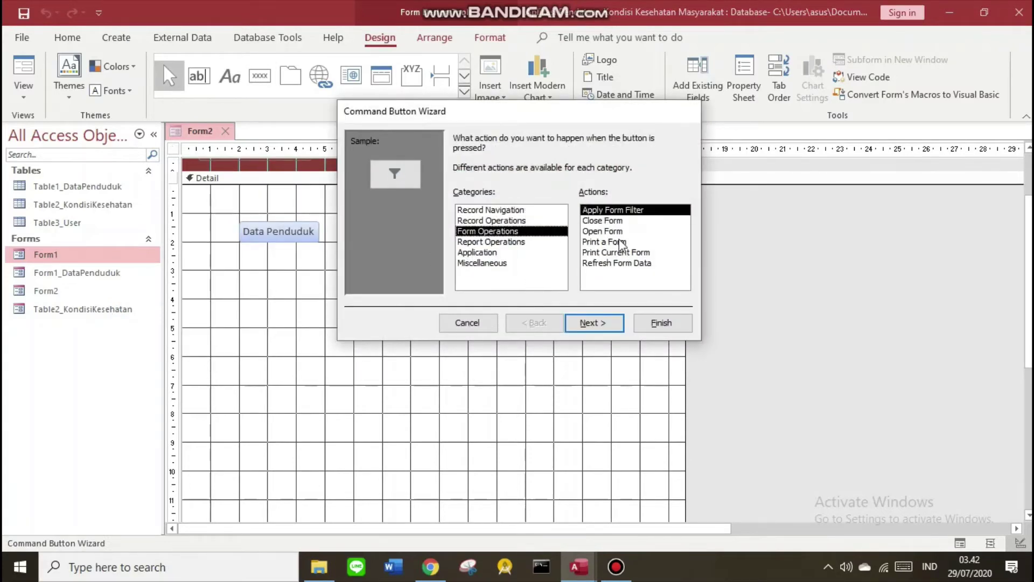
pyautogui.click(602, 231)
pyautogui.click(594, 322)
pyautogui.click(498, 203)
pyautogui.click(591, 324)
pyautogui.click(591, 321)
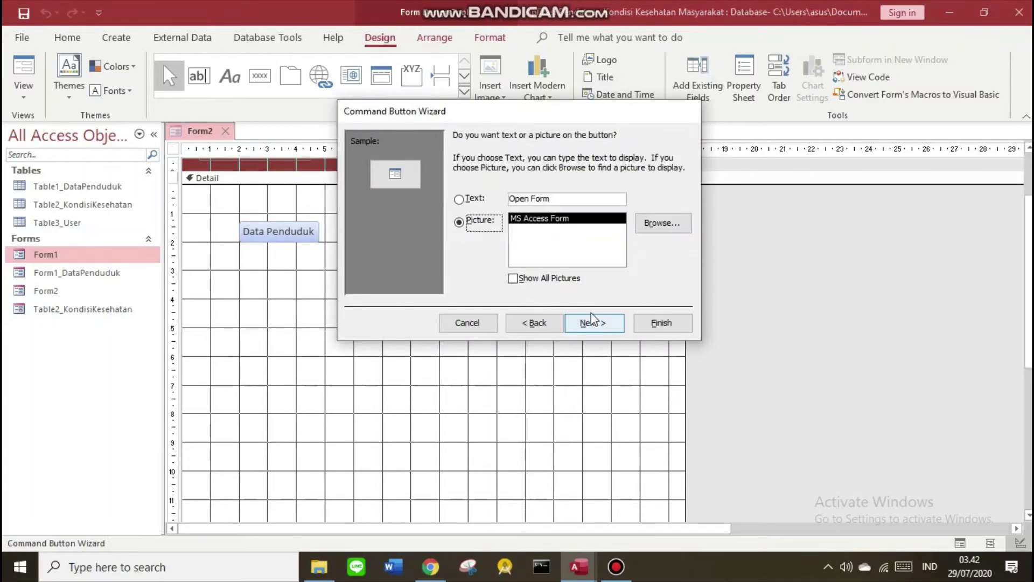
# - Give the new button the text "Data Kesehatan Penduduk", name it kesehatan, and finish the Command Button Wizard
pyautogui.click(458, 199)
pyautogui.press('Tab')
pyautogui.write('Data ')
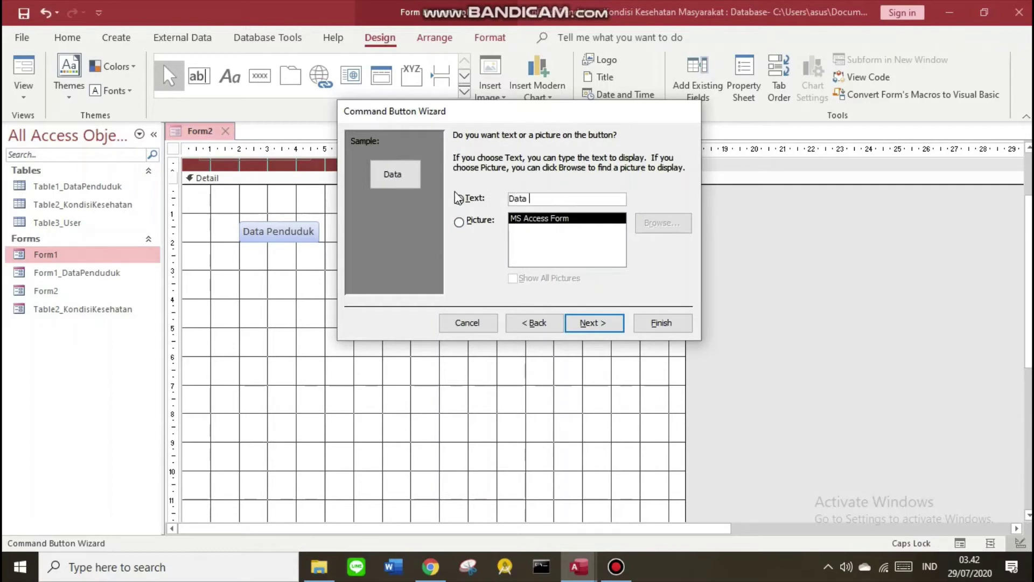
pyautogui.write('Kesehatan MPenduduk')
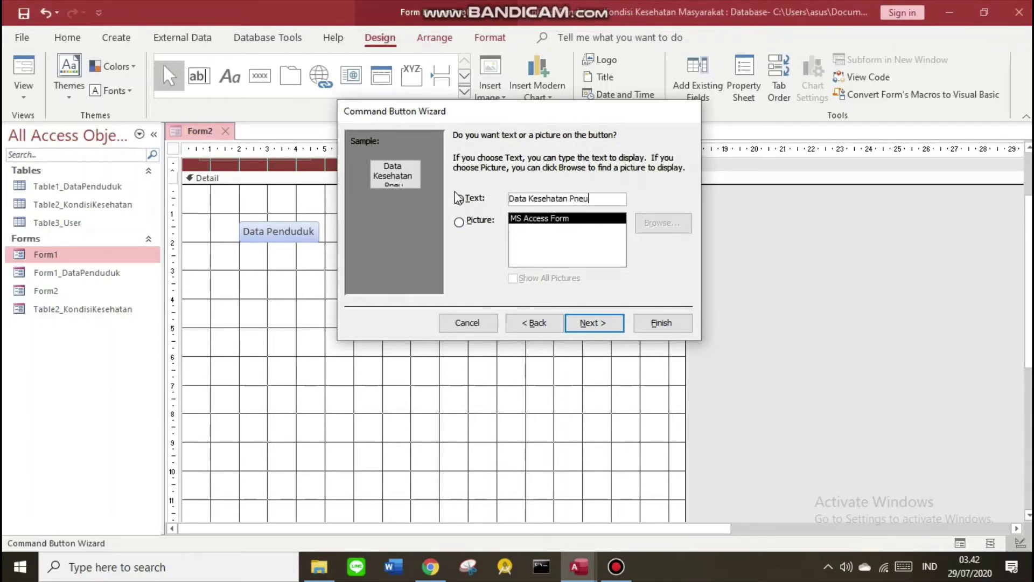
pyautogui.press('Return')
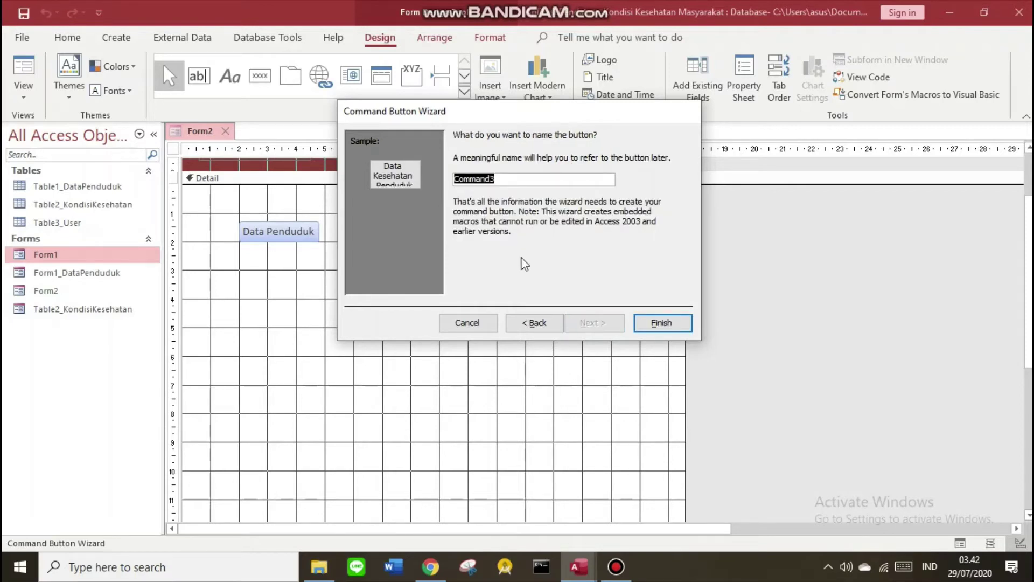
pyautogui.write('kesehatan')
pyautogui.press('Return')
# - Move the Data Penduduk and Data Kesehatan Penduduk buttons up and left so they start at about 1 cm and 5 cm horizontally
pyautogui.click(426, 231)
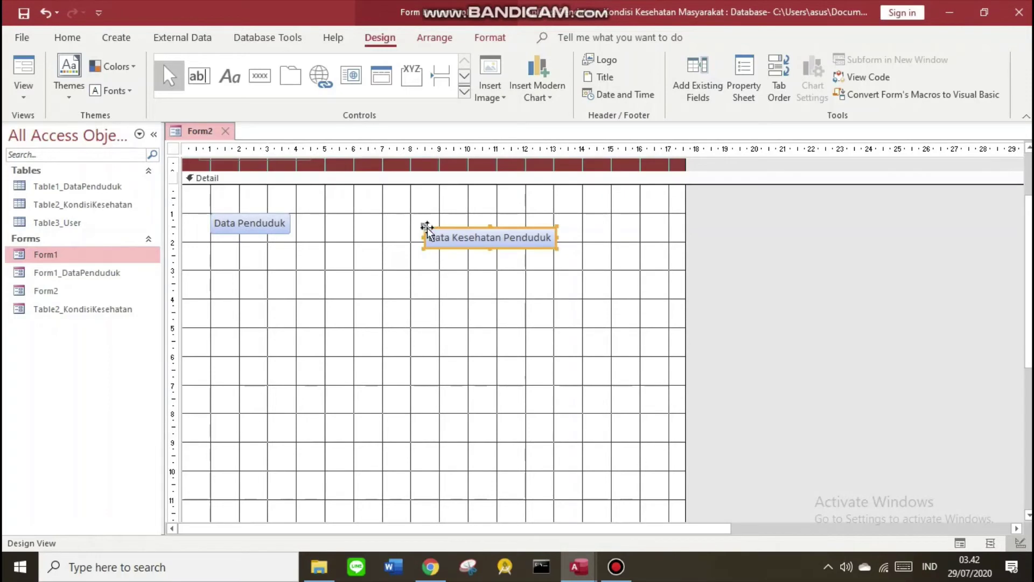
pyautogui.moveTo(424, 225); pyautogui.dragTo(329, 213)
# - Draw a label about 2.7 cm wide in the Form Footer with the text "ID User :"
pyautogui.scroll(-5, 380, 330)
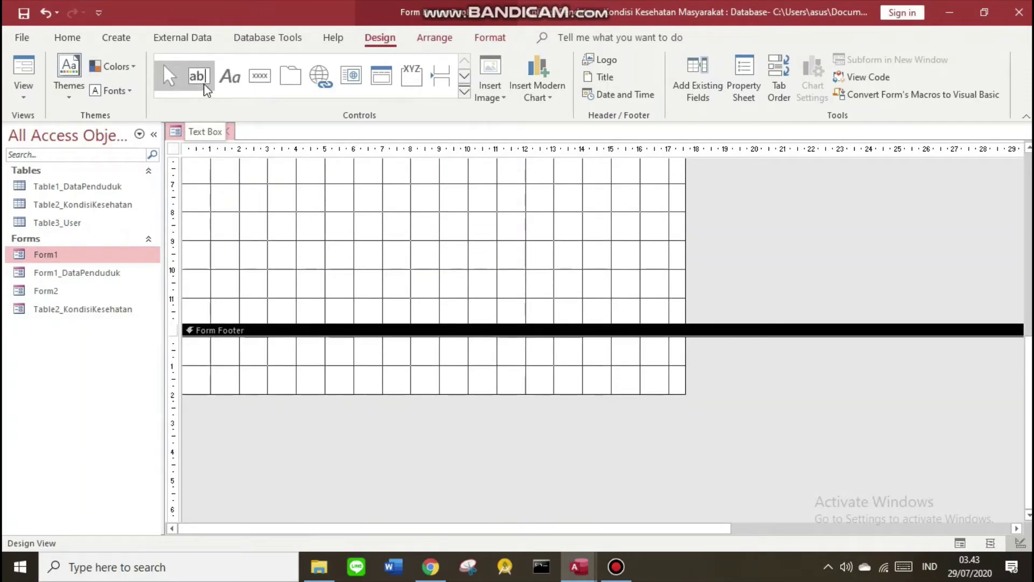
pyautogui.click(233, 80)
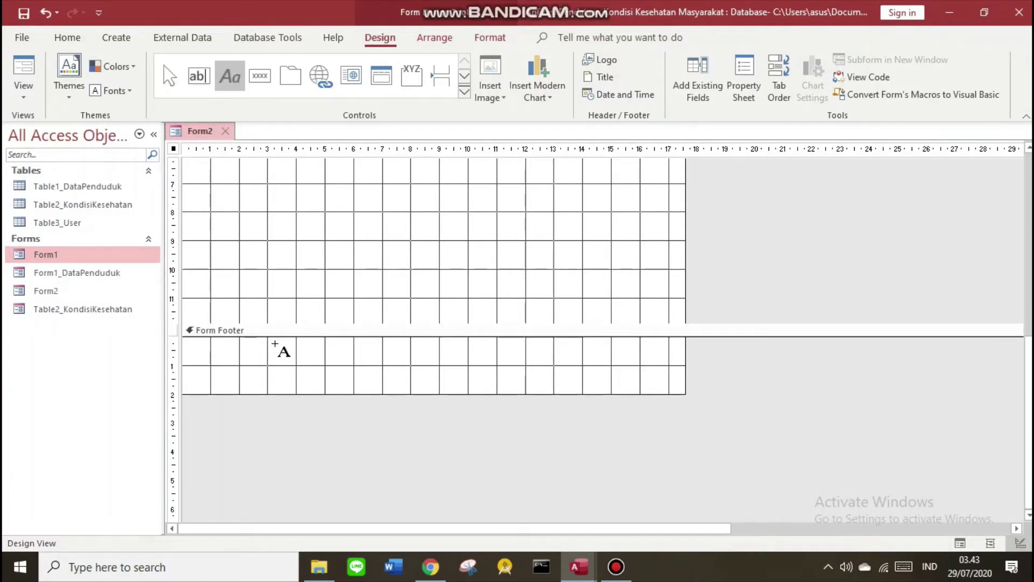
pyautogui.moveTo(269, 341); pyautogui.dragTo(347, 362)
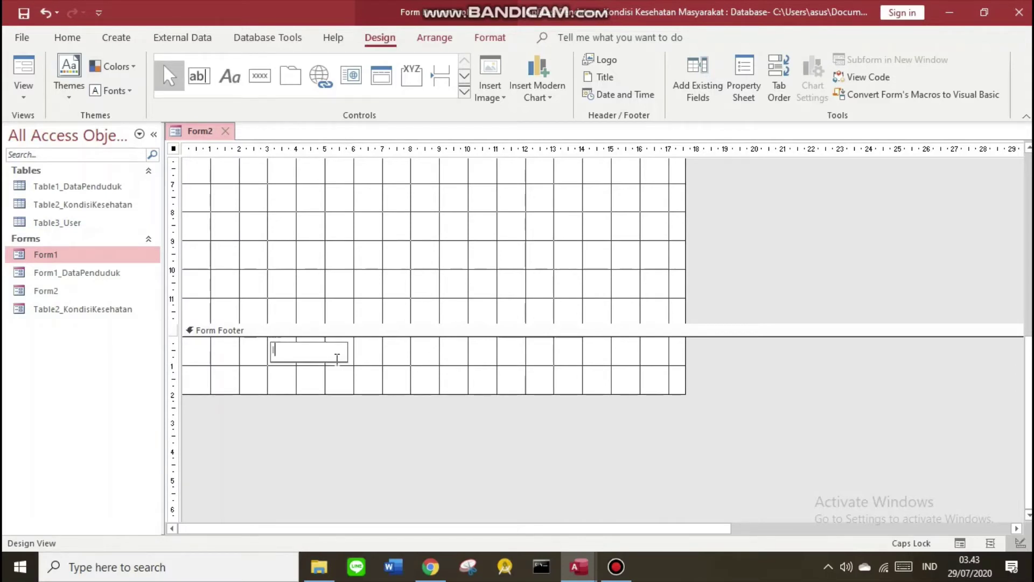
pyautogui.write('ID U')
pyautogui.press('capslock')
pyautogui.write('ser :')
pyautogui.click(355, 362)
# - Make two copies of the ID User label beside it in the footer and change the middle one's text to "Nama :"
pyautogui.click(337, 350)
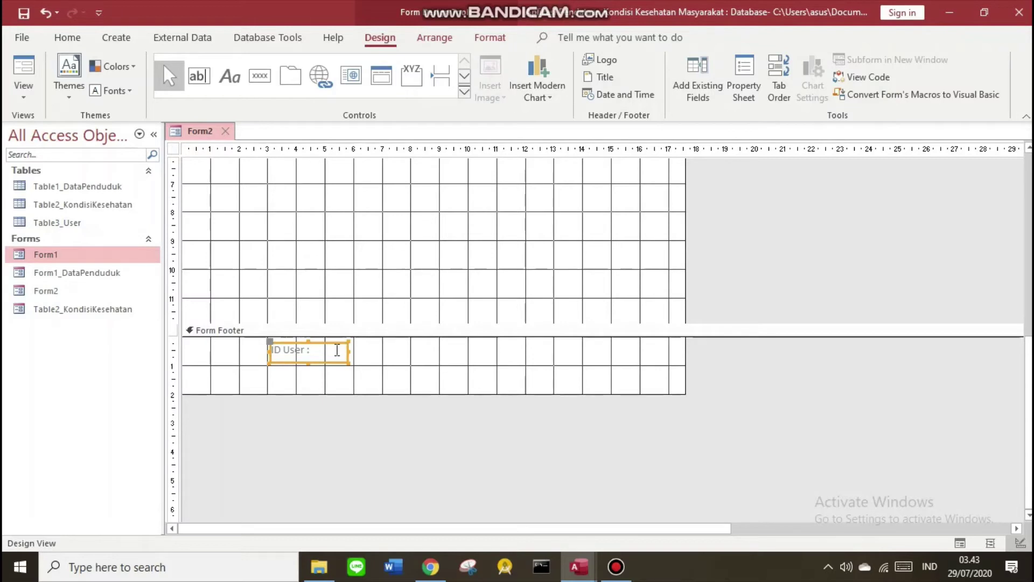
pyautogui.hotkey('ctrl', 'c')
pyautogui.hotkey('ctrl', 'v')
pyautogui.moveTo(269, 368); pyautogui.dragTo(349, 358)
pyautogui.hotkey('ctrl', 'v')
pyautogui.click(419, 365)
pyautogui.write('Nam')
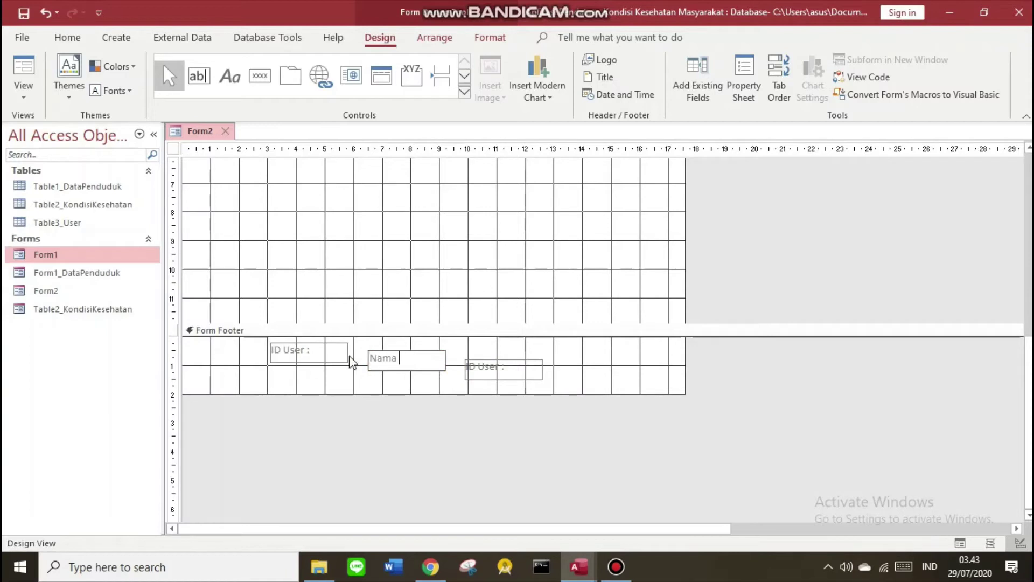
# - Change the text of the last copied footer label to "Status :"
pyautogui.doubleClick(535, 379)
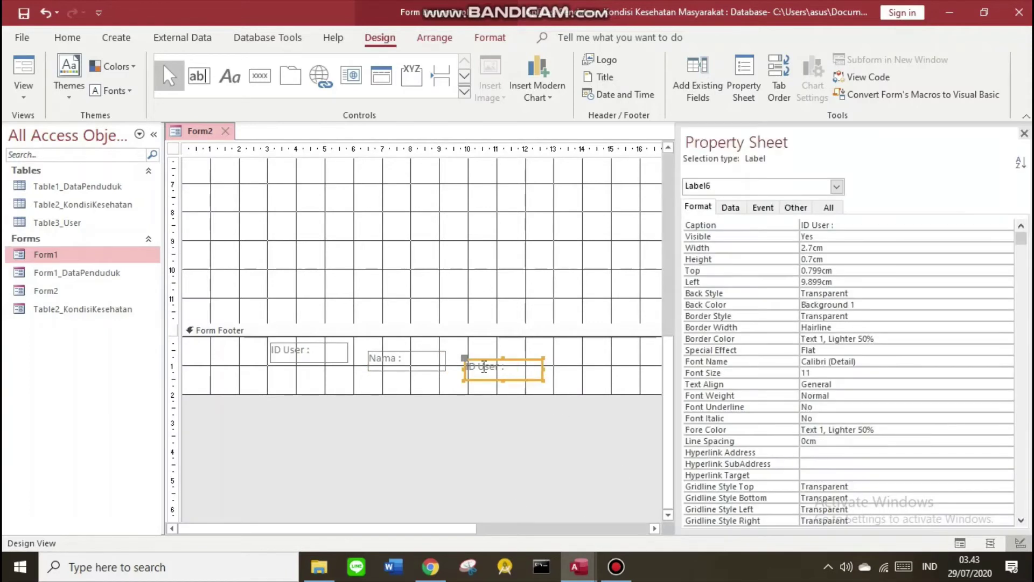
pyautogui.click(511, 371)
pyautogui.moveTo(511, 370); pyautogui.dragTo(466, 374)
pyautogui.write('Status')
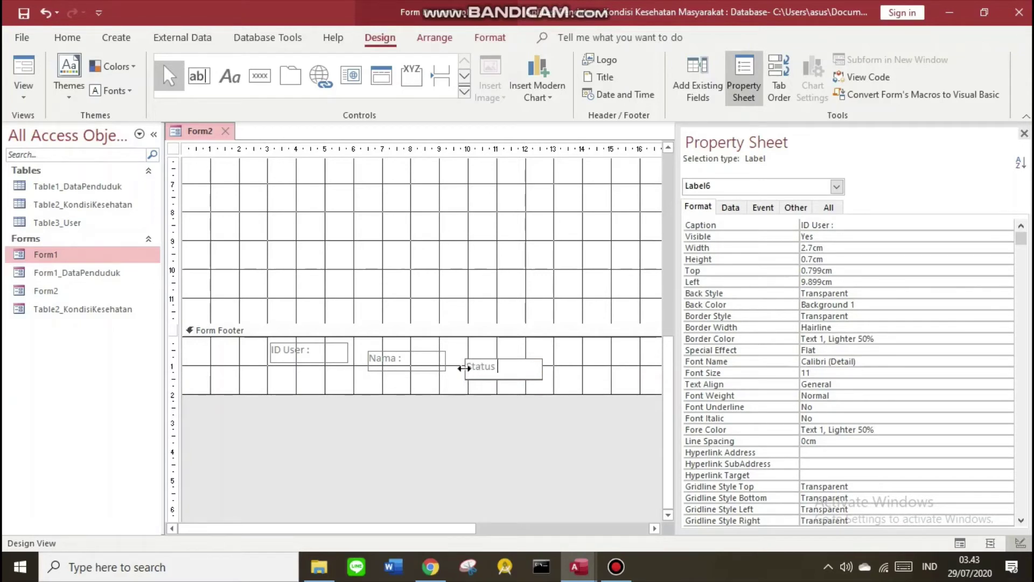
pyautogui.click(361, 474)
# - Align the three footer labels along the footer's upper edge at about 3, 7 and 11 cm, each enlarged to about 3 by 1 cm
pyautogui.click(275, 350)
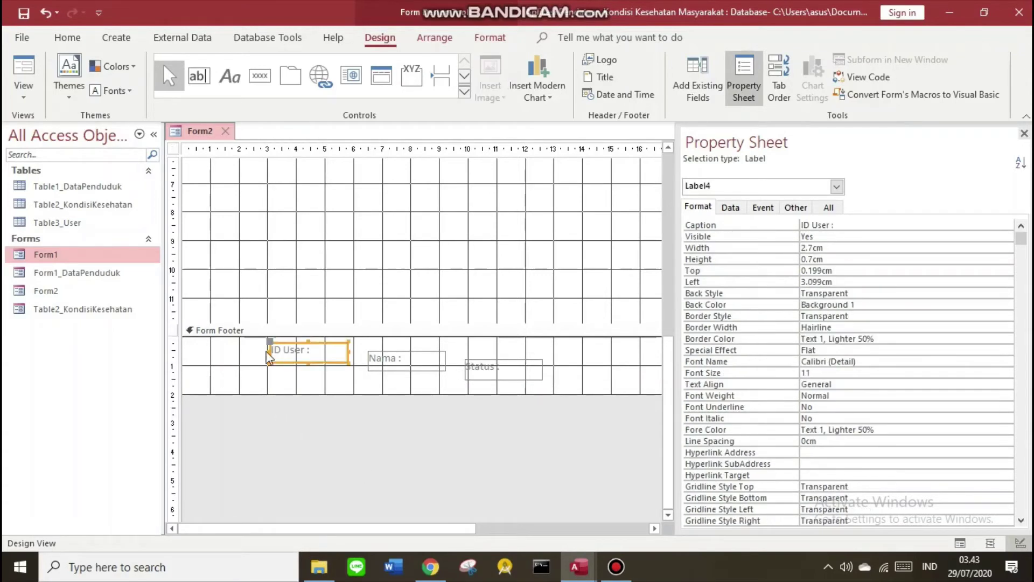
pyautogui.click(271, 345)
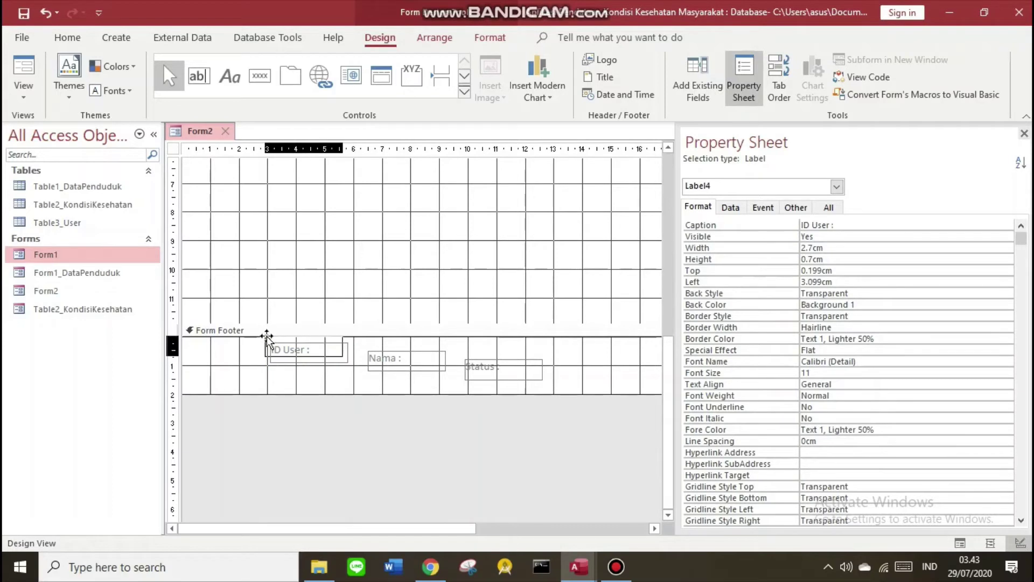
pyautogui.moveTo(268, 345); pyautogui.dragTo(265, 340)
pyautogui.click(346, 352)
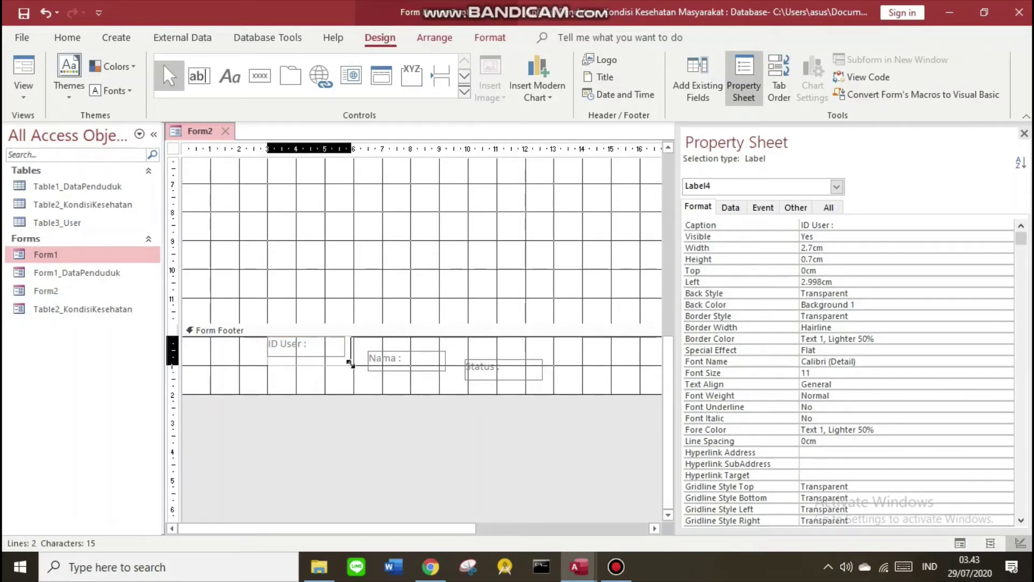
pyautogui.click(374, 351)
pyautogui.moveTo(374, 351); pyautogui.dragTo(384, 335)
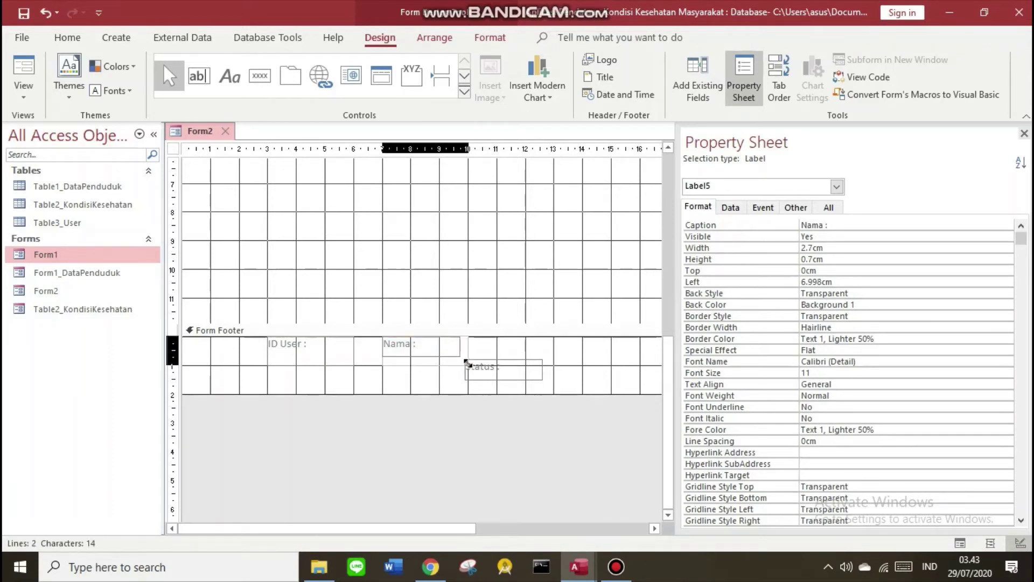
pyautogui.click(461, 358)
pyautogui.moveTo(461, 358); pyautogui.dragTo(496, 339)
pyautogui.moveTo(572, 346); pyautogui.dragTo(580, 364)
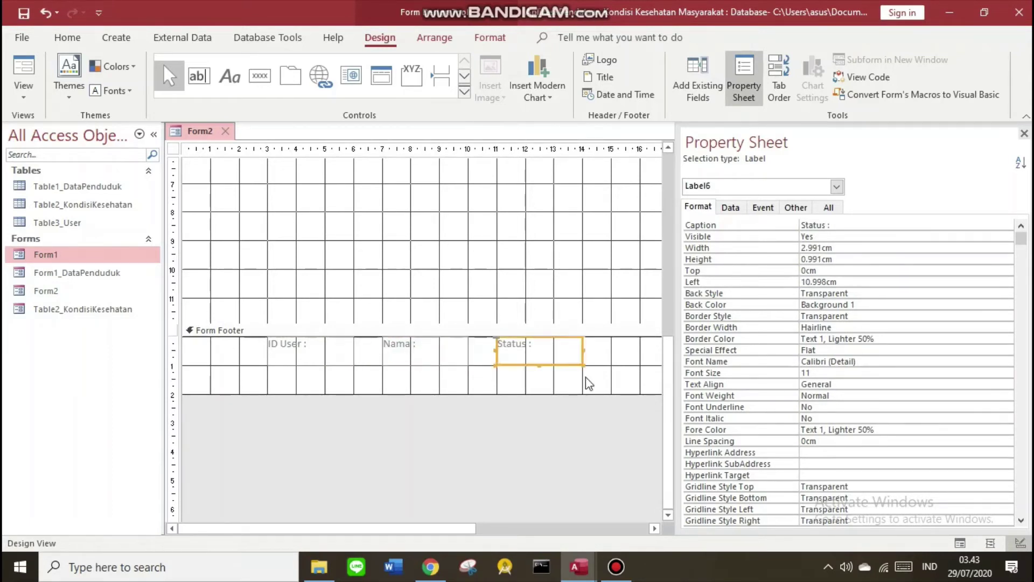
# - Insert date and time fields into the form and close the Property Sheet
pyautogui.click(222, 354)
pyautogui.click(528, 355)
pyautogui.click(542, 376)
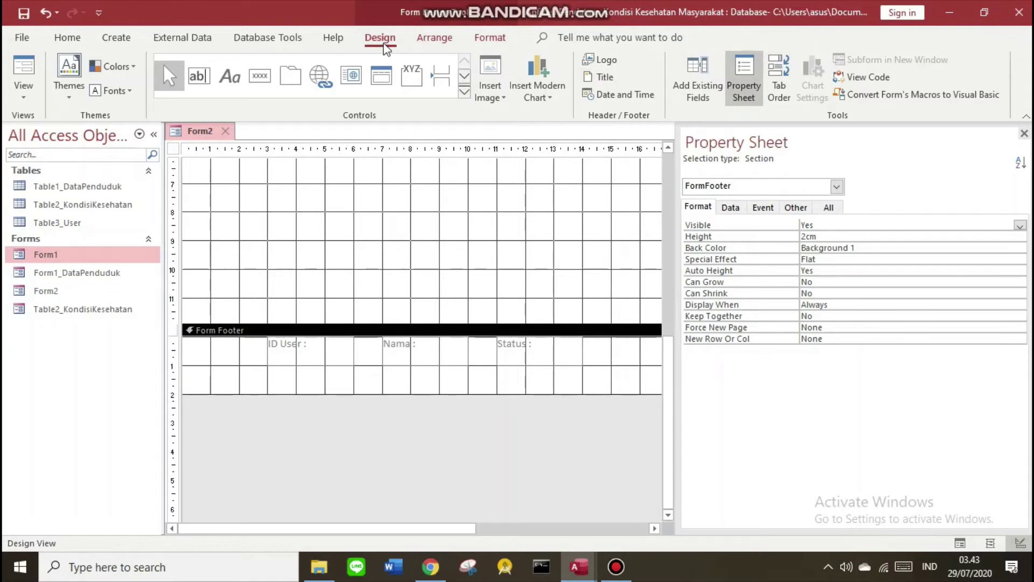
pyautogui.click(605, 100)
pyautogui.click(524, 323)
pyautogui.click(1024, 133)
# - Move the date and time fields from the Form Header to the Form Footer and narrow them to about 2.4 cm
pyautogui.scroll(5, 623, 289)
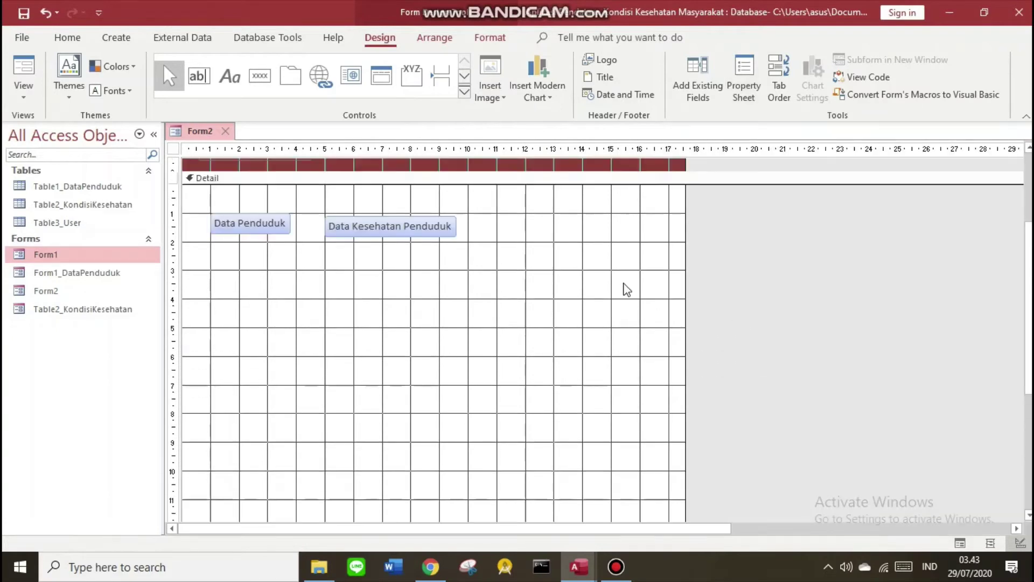
pyautogui.moveTo(669, 215); pyautogui.dragTo(649, 168)
pyautogui.press('Delete')
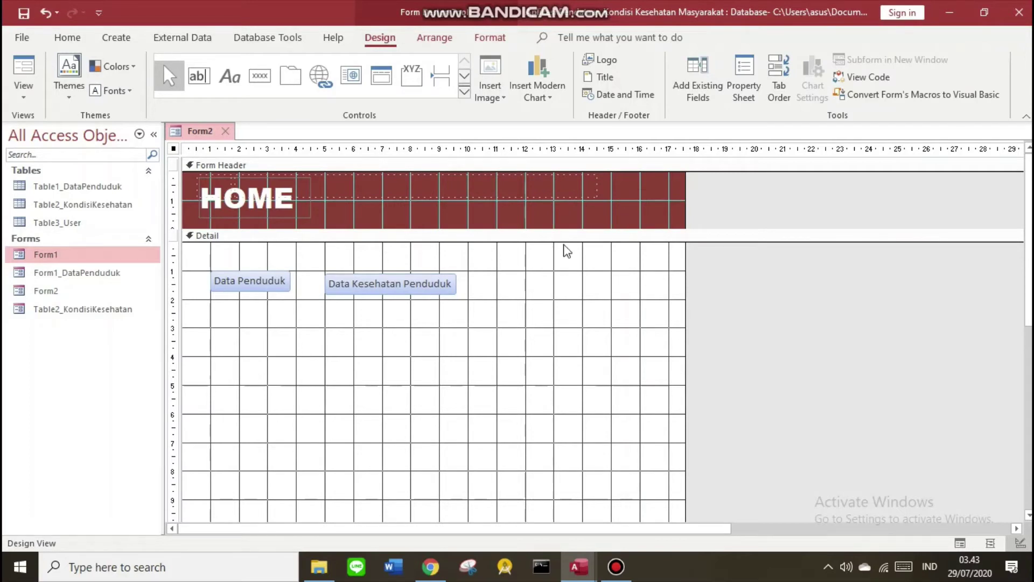
pyautogui.scroll(-5, 551, 349)
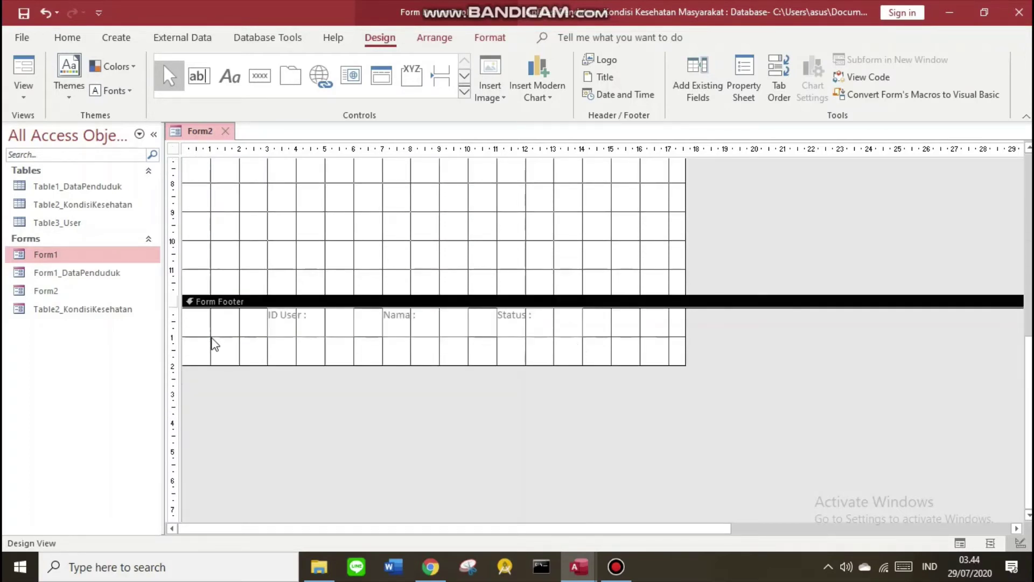
pyautogui.hotkey('ctrl', 'v')
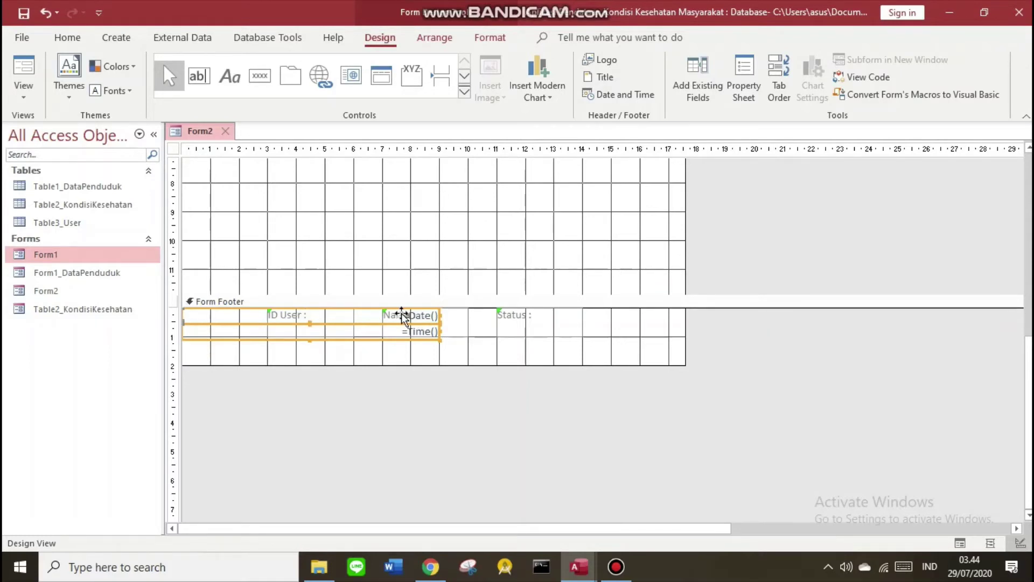
pyautogui.moveTo(436, 315); pyautogui.dragTo(255, 339)
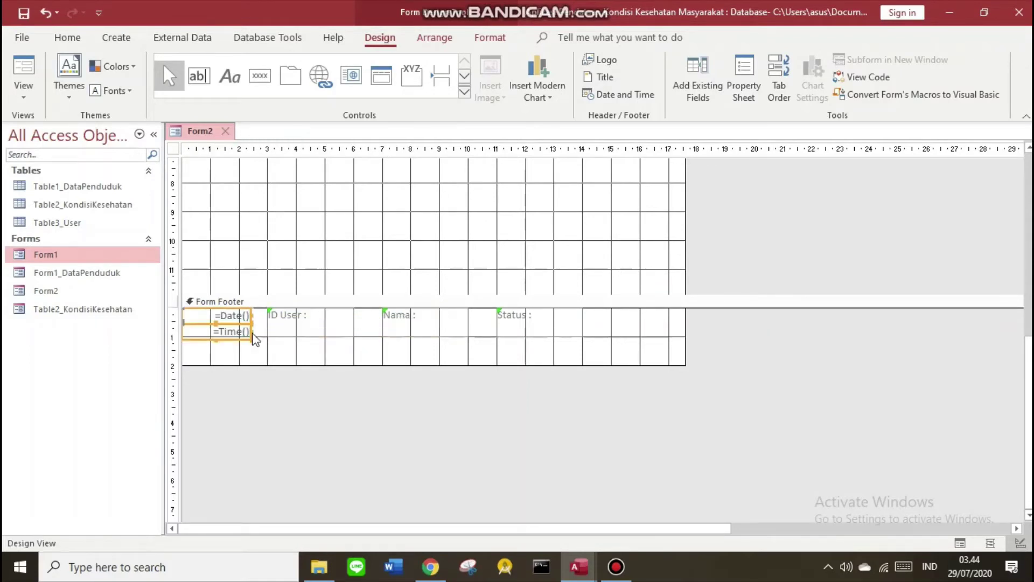
pyautogui.click(264, 359)
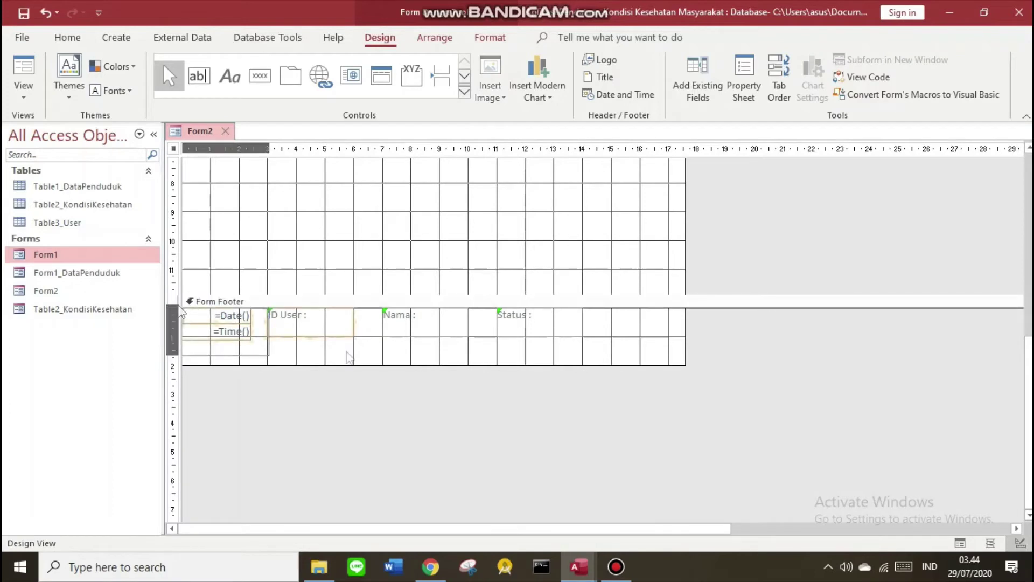
# - Fill the Form Footer with dark red and format its labels and date and time fields in bold white text
pyautogui.rightClick(608, 334)
pyautogui.rightClick(605, 334)
pyautogui.click(727, 396)
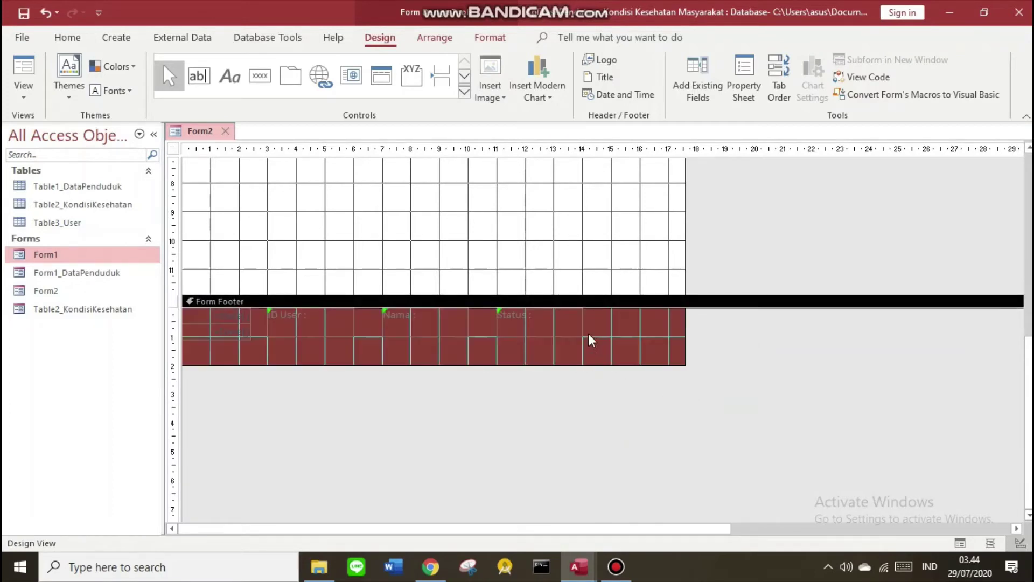
pyautogui.click(67, 37)
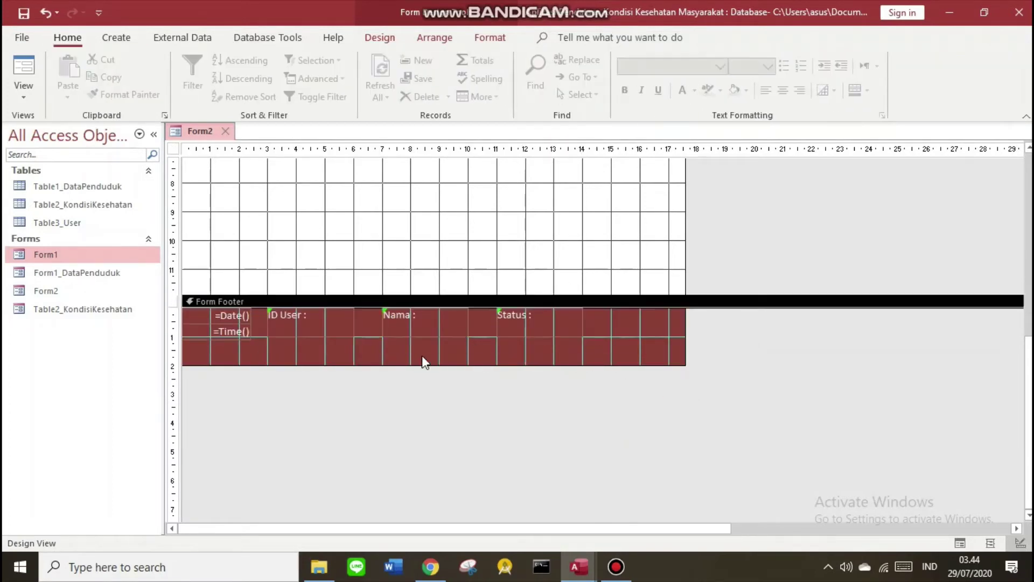
pyautogui.click(619, 347)
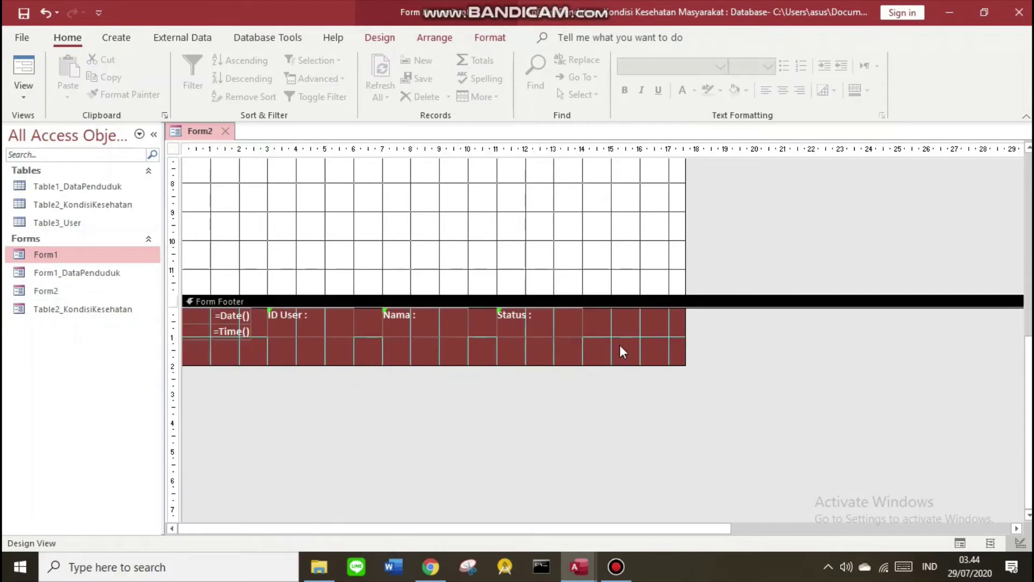
# - Preview Form2 in Form View and return to Design View
pyautogui.rightClick(188, 132)
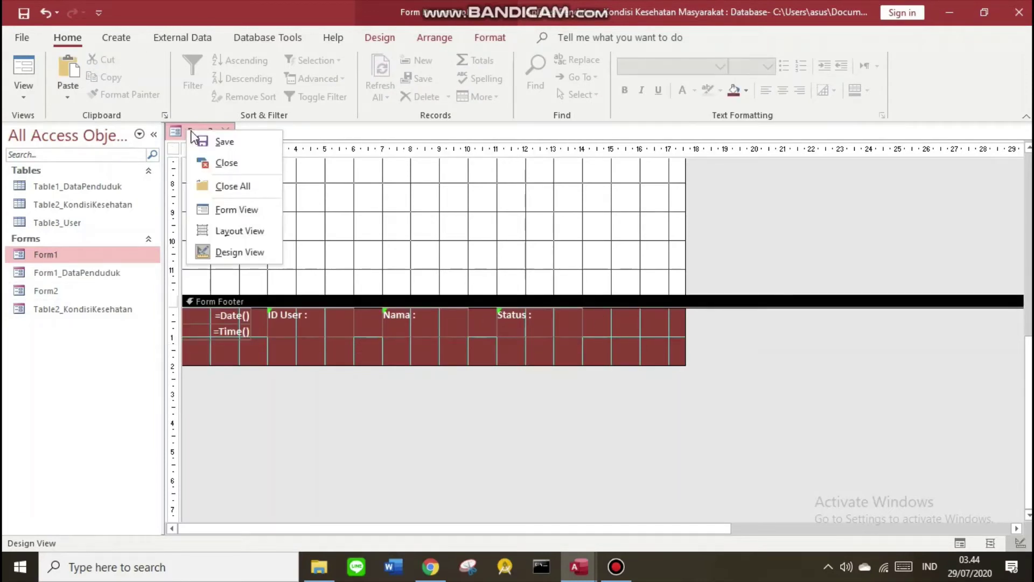
pyautogui.click(236, 210)
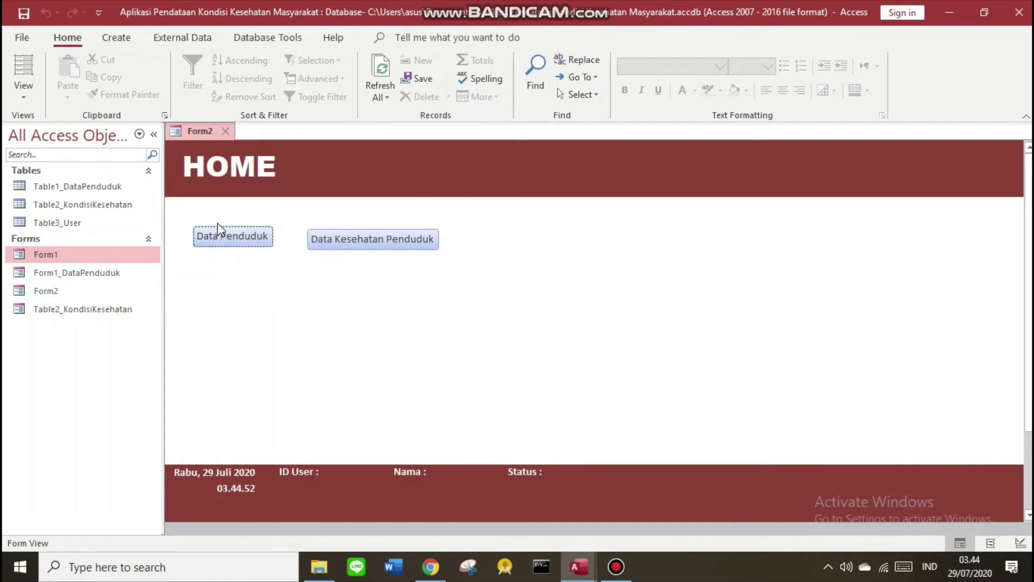
pyautogui.rightClick(190, 131)
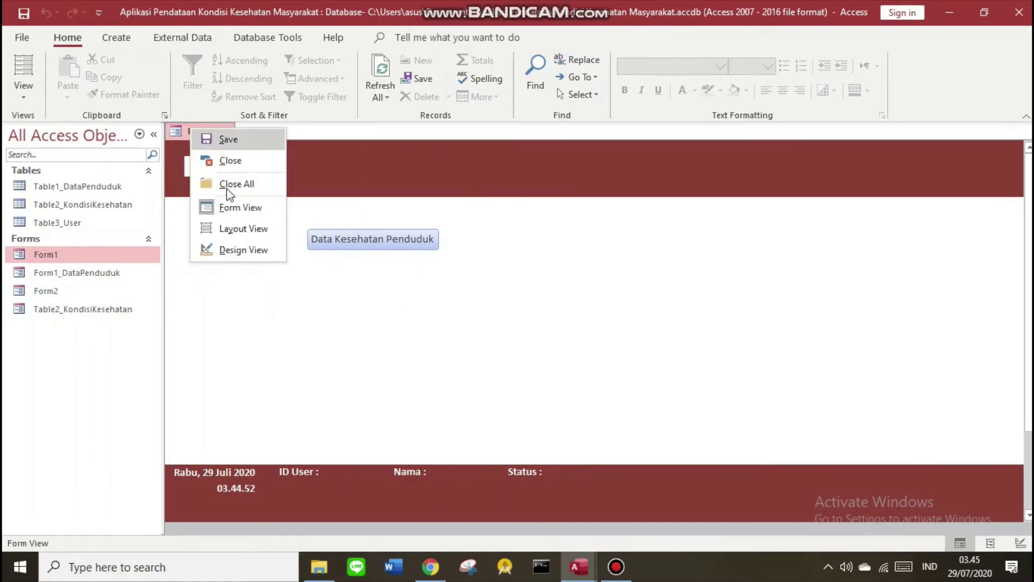
pyautogui.click(240, 250)
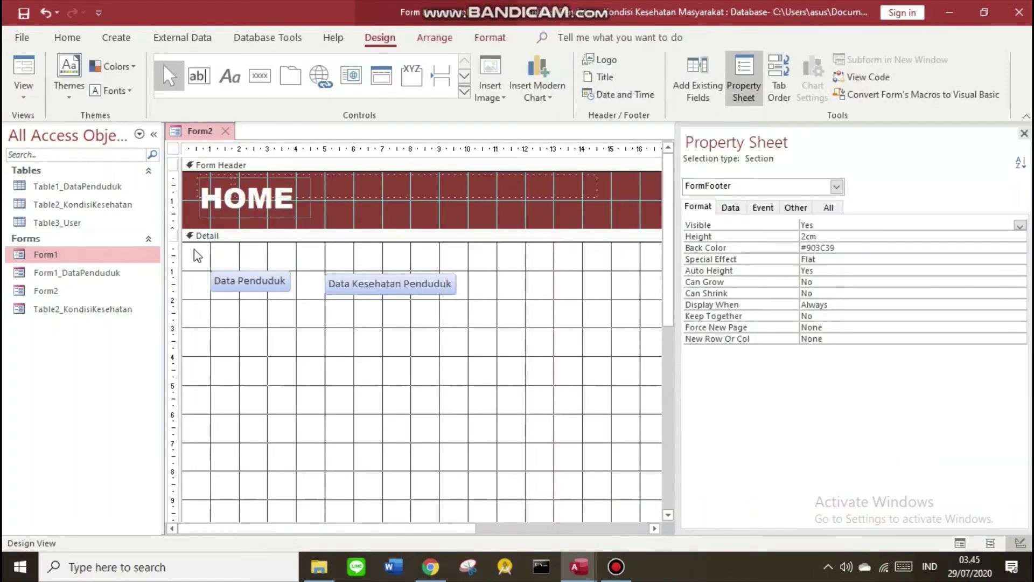
# - Enlarge the Data Penduduk button to about 3 cm wide and 1.1 cm high
pyautogui.click(249, 281)
pyautogui.moveTo(291, 292); pyautogui.dragTo(296, 302)
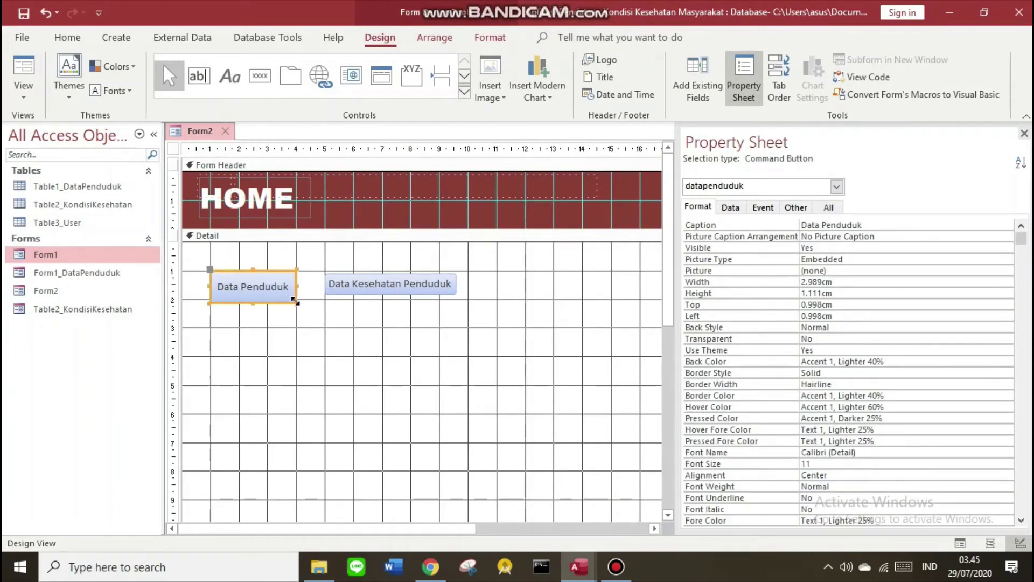
# - Undo the last height change of the Data Penduduk button and resize the Data Kesehatan Penduduk button to about 3 cm wide
pyautogui.hotkey('ctrl', 'z')
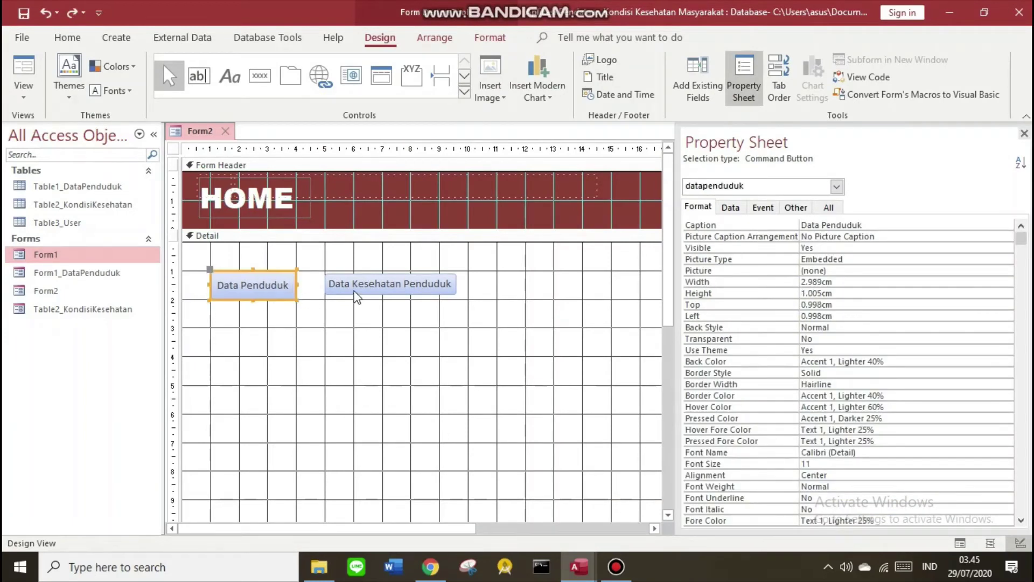
pyautogui.click(327, 279)
pyautogui.moveTo(324, 276); pyautogui.dragTo(325, 299)
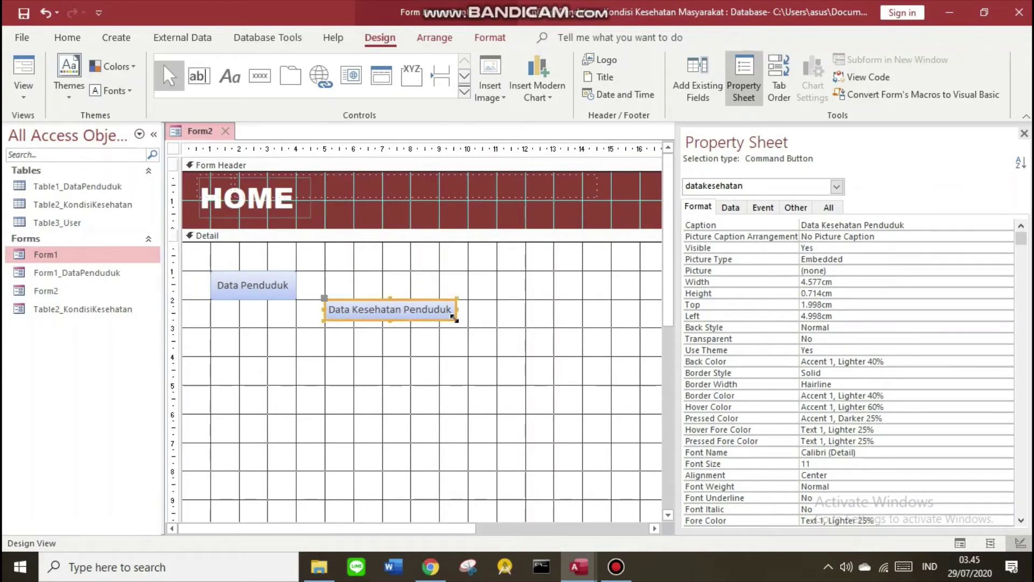
pyautogui.moveTo(453, 317); pyautogui.dragTo(411, 327)
# - Fill both the Data Penduduk and Data Kesehatan Penduduk buttons with light red (#EFD3D2)
pyautogui.moveTo(261, 302); pyautogui.dragTo(418, 341)
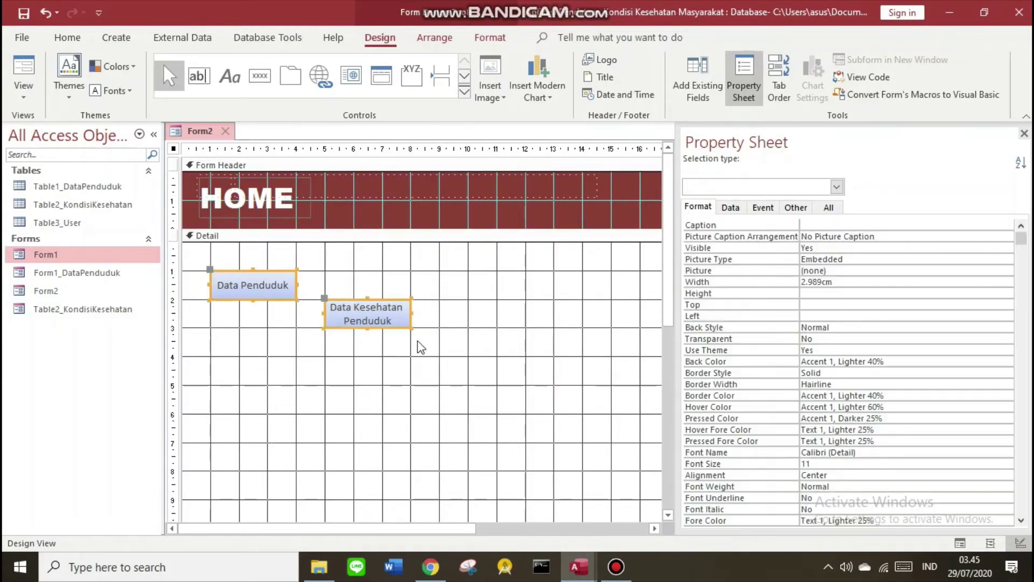
pyautogui.click(489, 37)
pyautogui.click(571, 86)
pyautogui.click(670, 60)
pyautogui.click(671, 60)
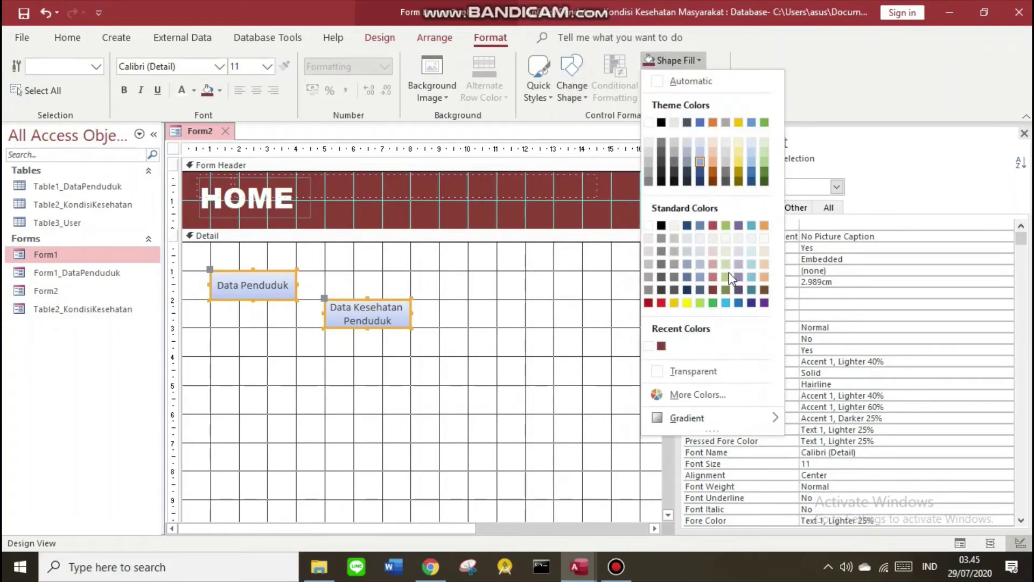
pyautogui.click(714, 263)
pyautogui.click(671, 60)
pyautogui.click(712, 255)
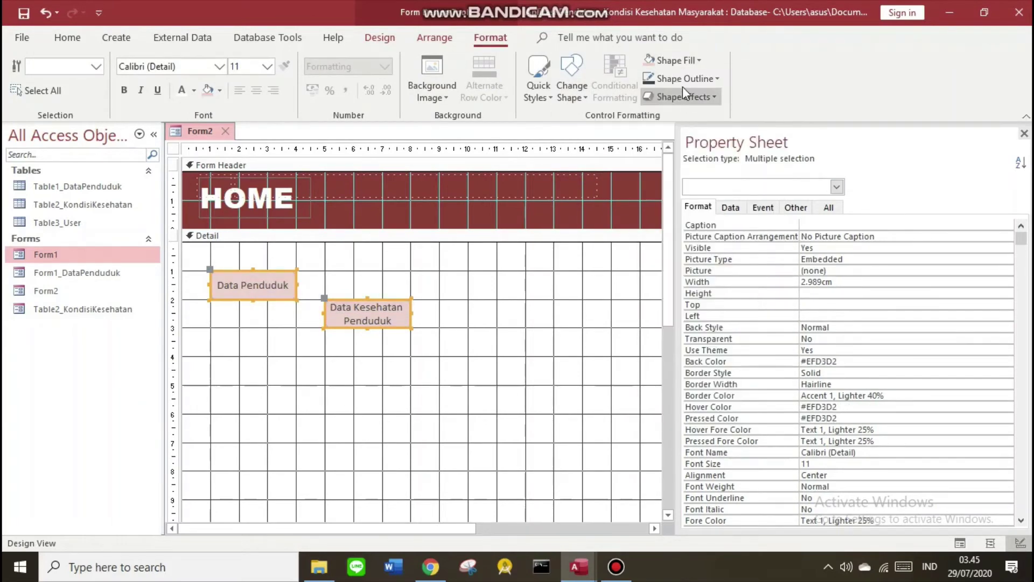
# - Give both data buttons a transparent outline and a shadow effect
pyautogui.click(683, 78)
pyautogui.click(695, 387)
pyautogui.click(683, 96)
pyautogui.moveTo(697, 134)
pyautogui.click(764, 145)
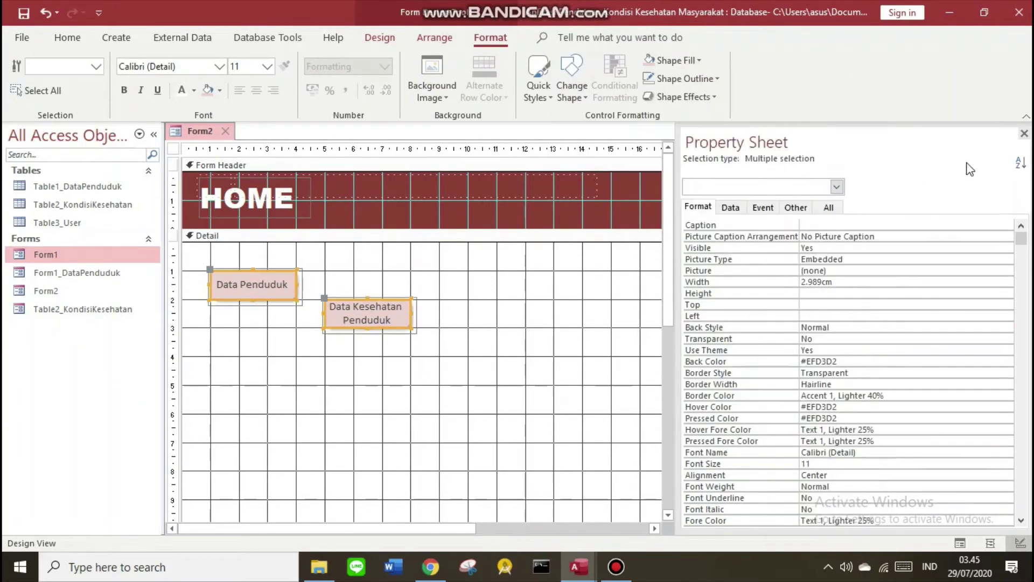
# - Hide the Property Sheet and move the Data Kesehatan Penduduk button up level with the Data Penduduk button
pyautogui.press('F4')
pyautogui.click(326, 297)
pyautogui.moveTo(325, 297); pyautogui.dragTo(324, 268)
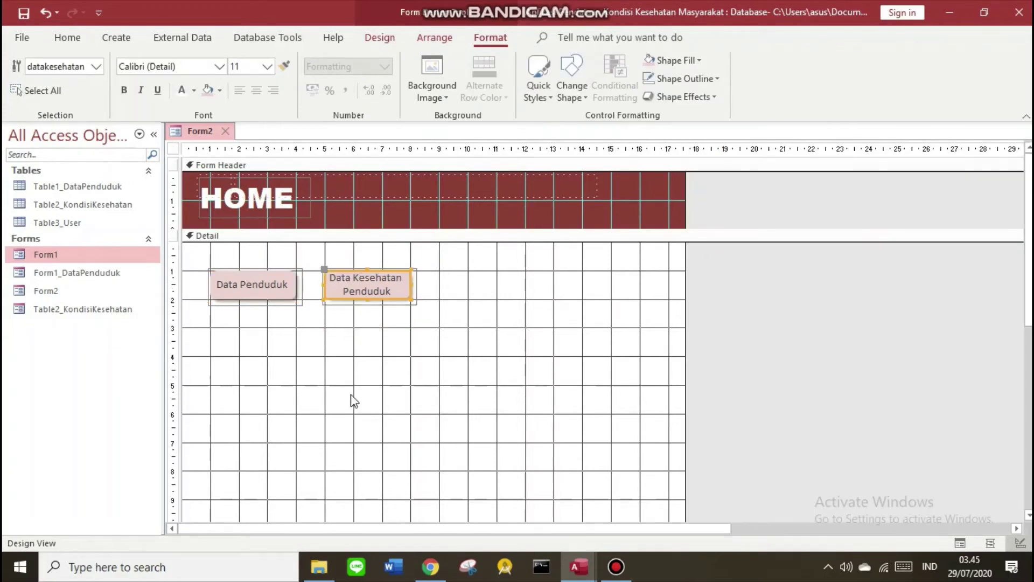
# - Set the Detail section's background color to a medium red
pyautogui.rightClick(503, 365)
pyautogui.press('Escape')
pyautogui.rightClick(520, 325)
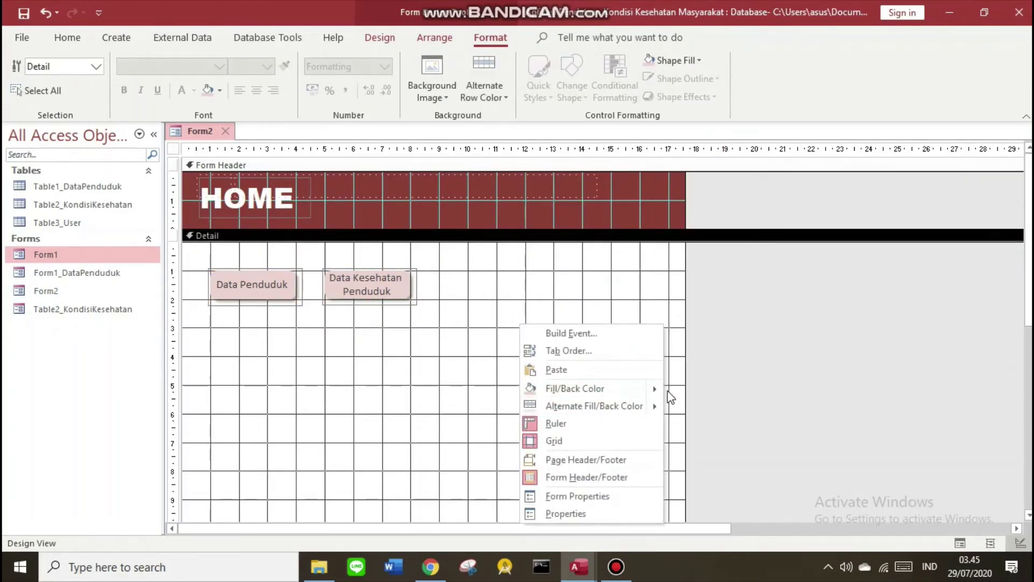
pyautogui.moveTo(654, 388)
pyautogui.click(748, 472)
pyautogui.rightClick(460, 408)
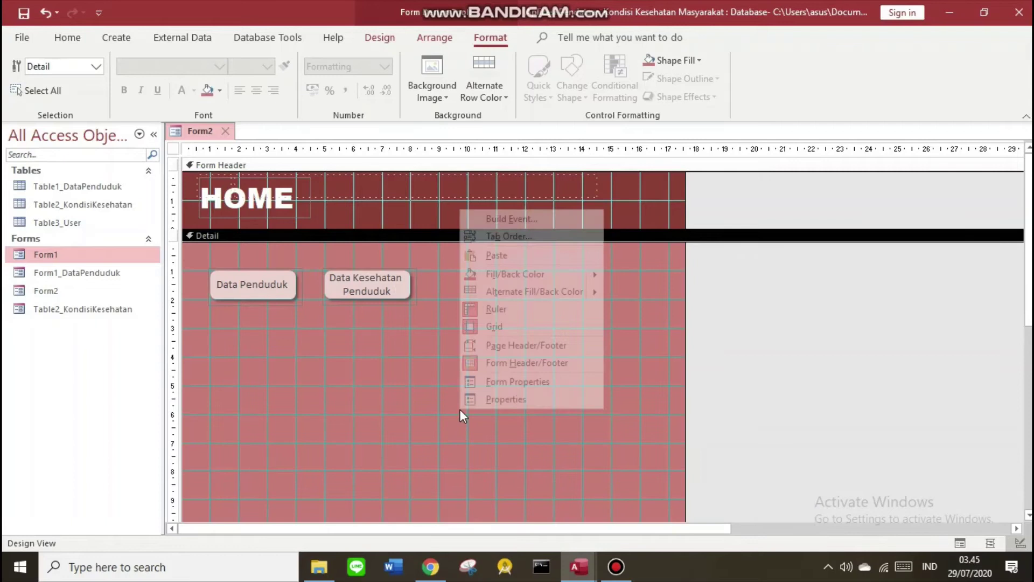
# - Check the recolored Form2 in Form View and return to Design View
pyautogui.rightClick(191, 135)
pyautogui.click(233, 210)
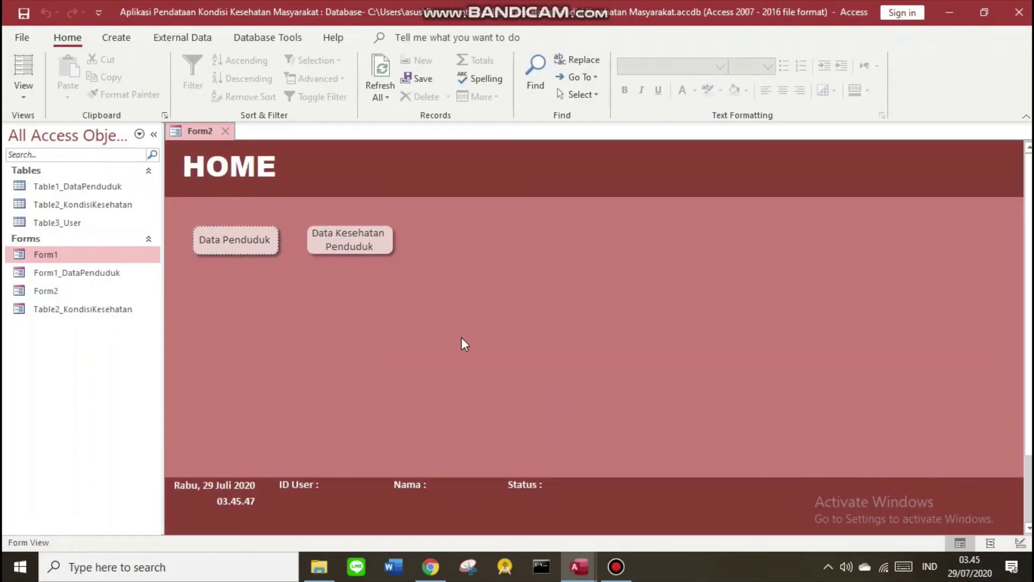
pyautogui.rightClick(346, 405)
pyautogui.click(352, 412)
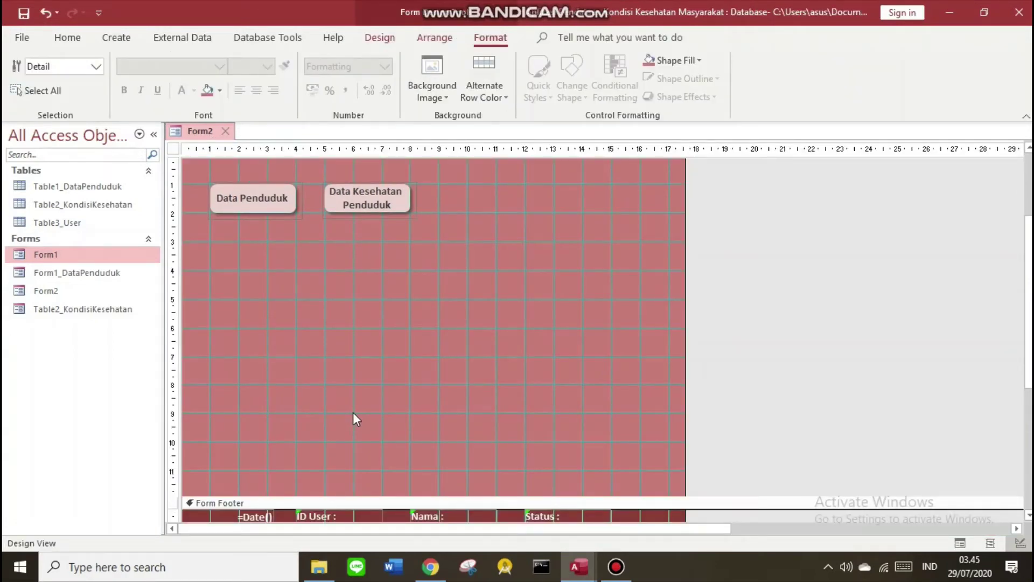
# - Delete the empty layout placeholder beside the HOME title in the Form Header
pyautogui.scroll(1, 349, 412)
pyautogui.scroll(2, 382, 318)
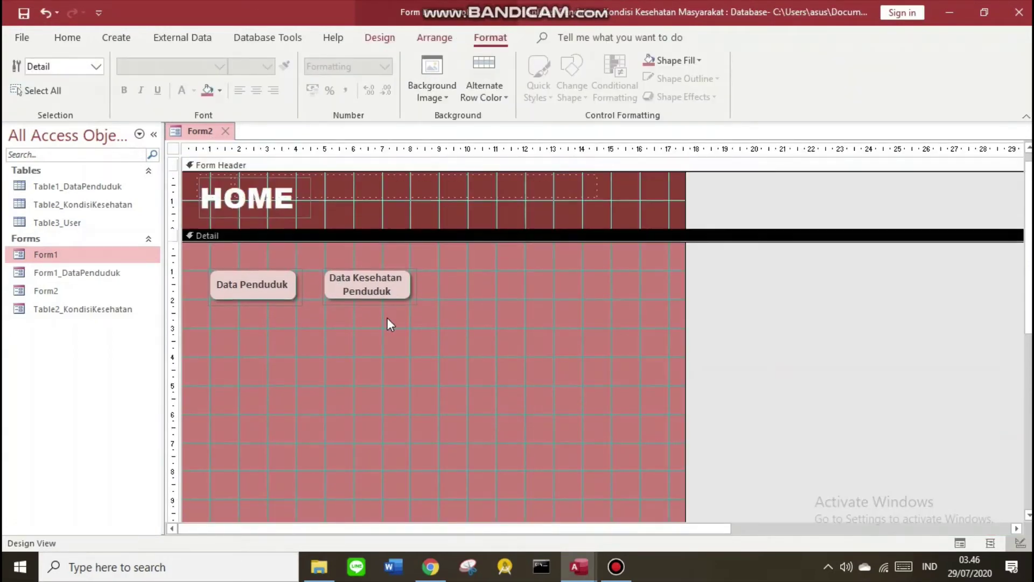
pyautogui.click(469, 185)
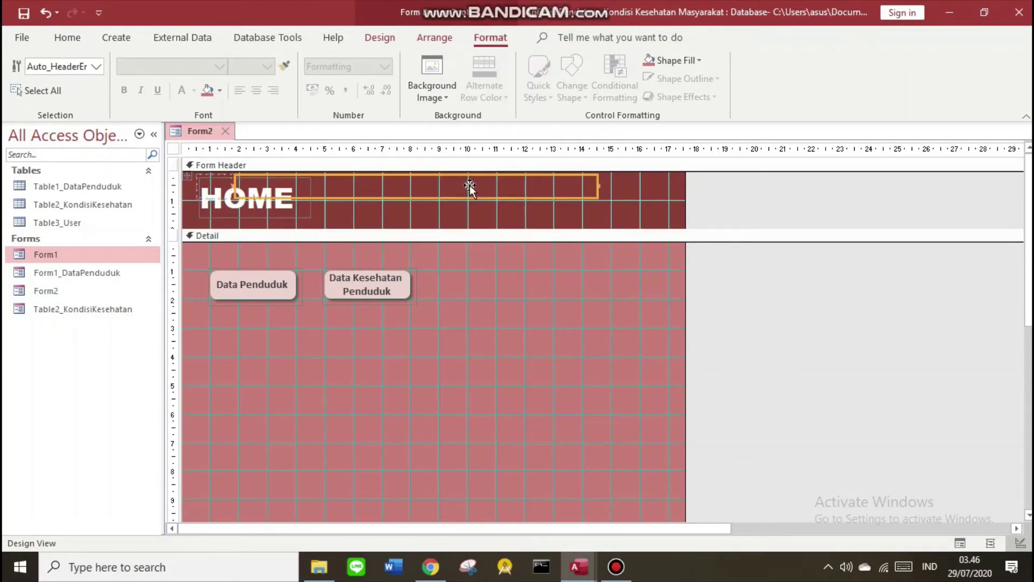
pyautogui.press('Delete')
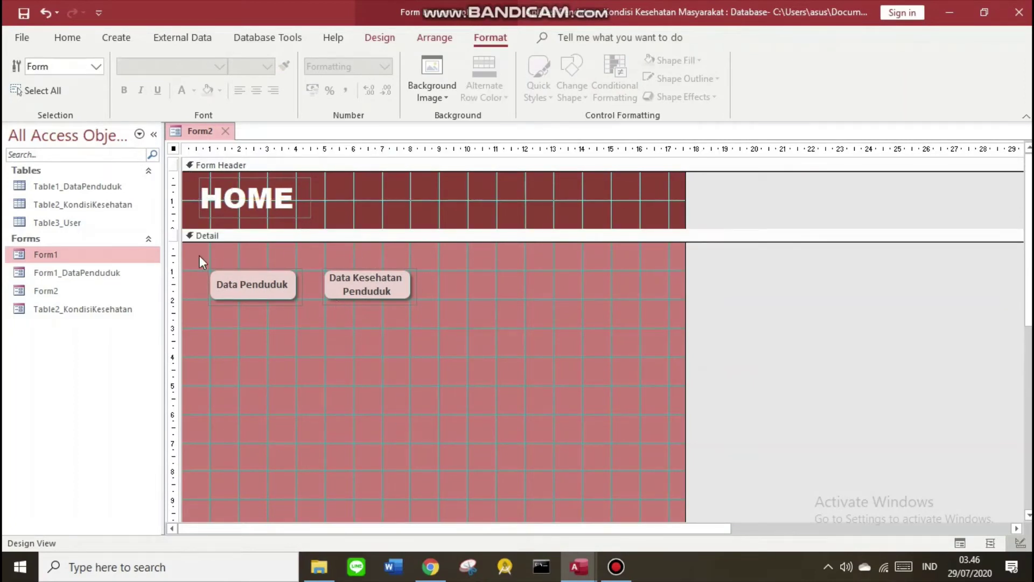
pyautogui.moveTo(200, 261); pyautogui.dragTo(490, 334)
pyautogui.click(293, 345)
# - Draw a command button about 3 cm wide low in the Detail section and assign it the Open Form action for Form1
pyautogui.scroll(-3, 438, 353)
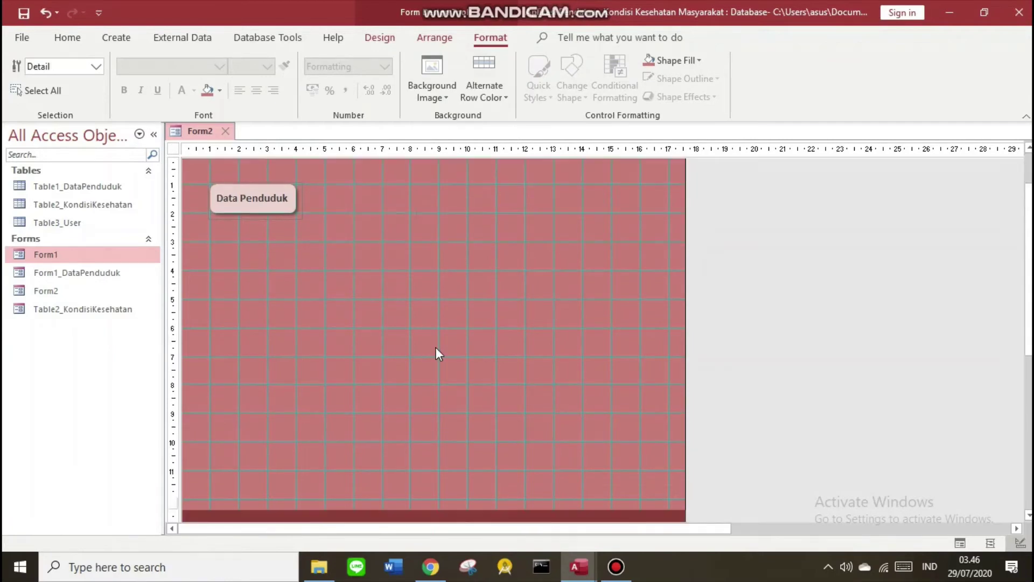
pyautogui.click(379, 37)
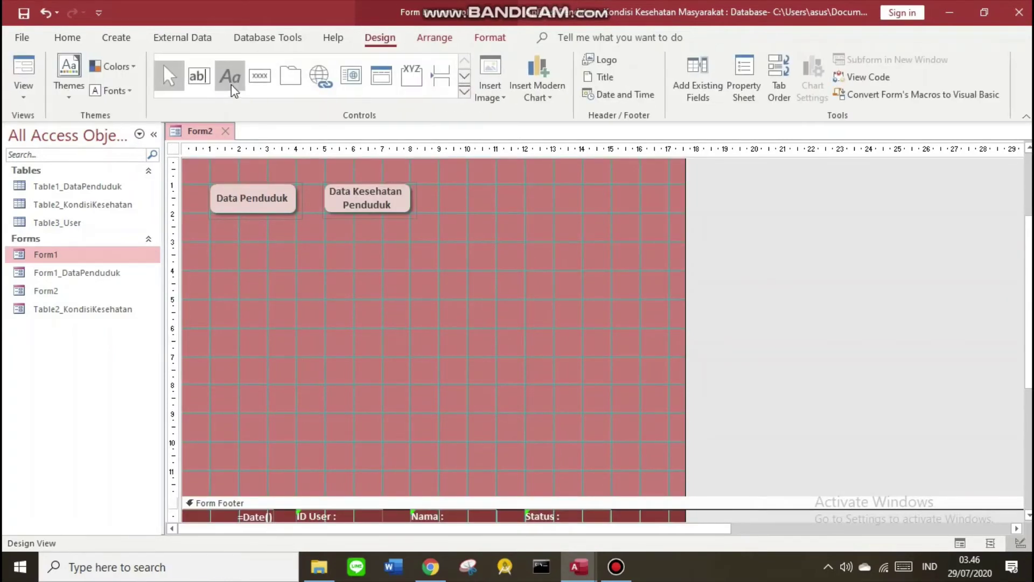
pyautogui.click(260, 81)
pyautogui.moveTo(202, 374); pyautogui.dragTo(287, 387)
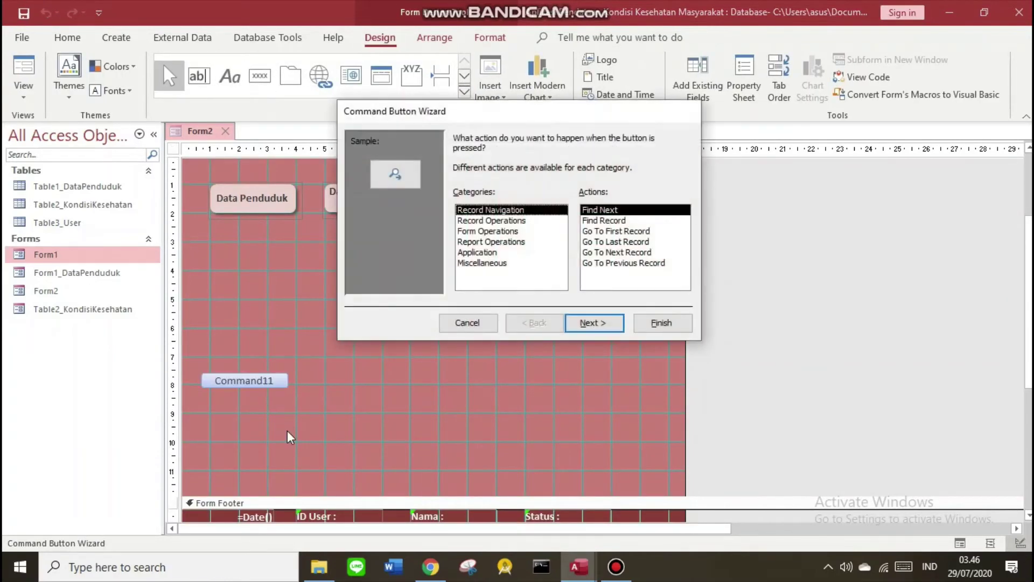
pyautogui.click(511, 231)
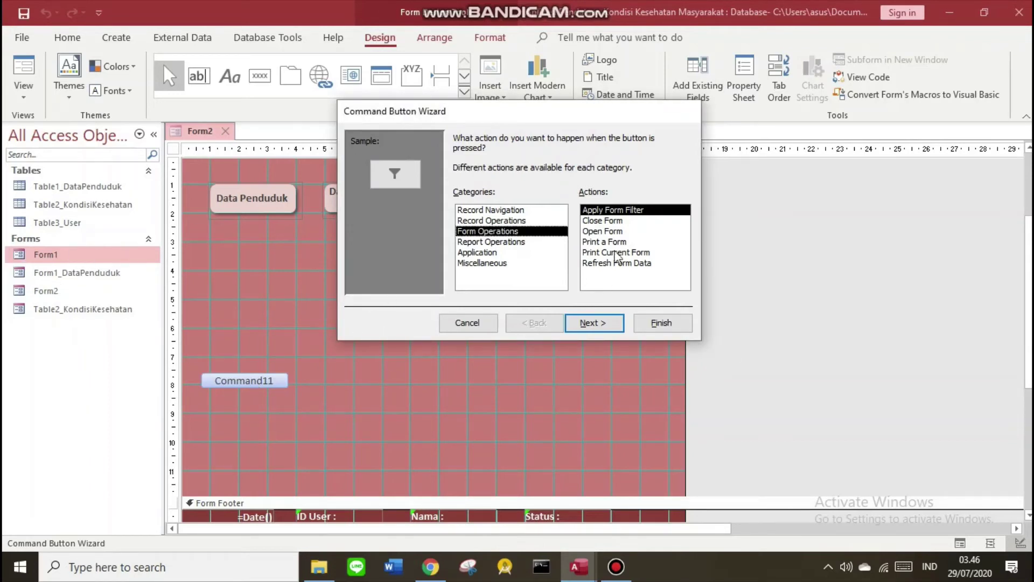
pyautogui.click(598, 232)
pyautogui.click(593, 322)
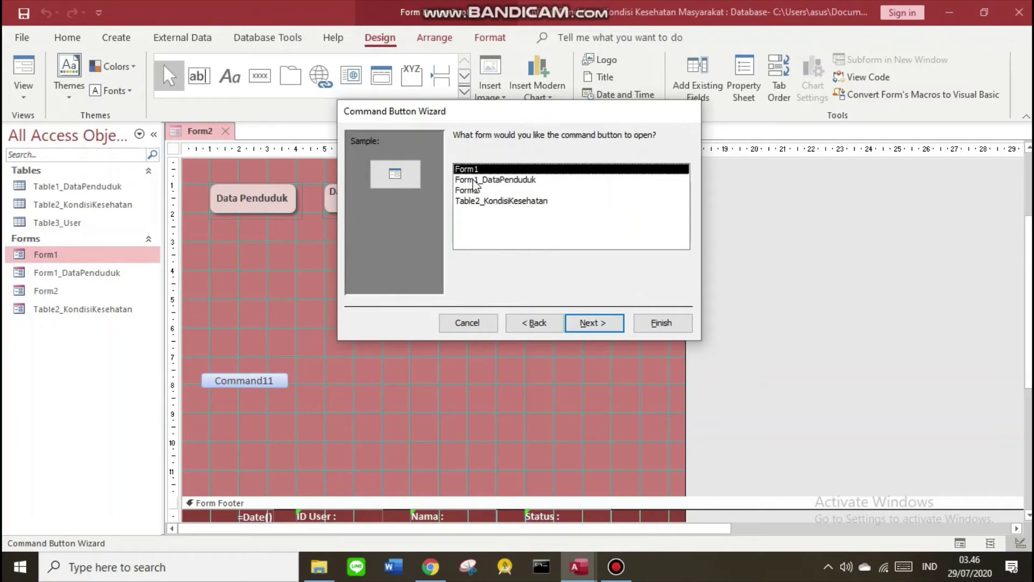
pyautogui.click(592, 322)
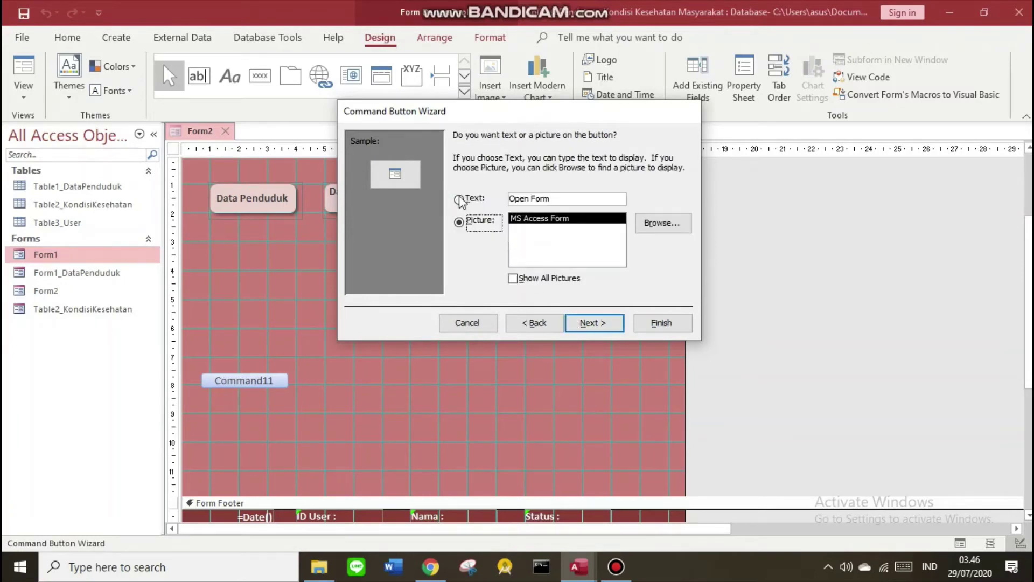
# - Give the new command button the text Logout and the name logout, and finish the wizard
pyautogui.click(459, 201)
pyautogui.click(534, 322)
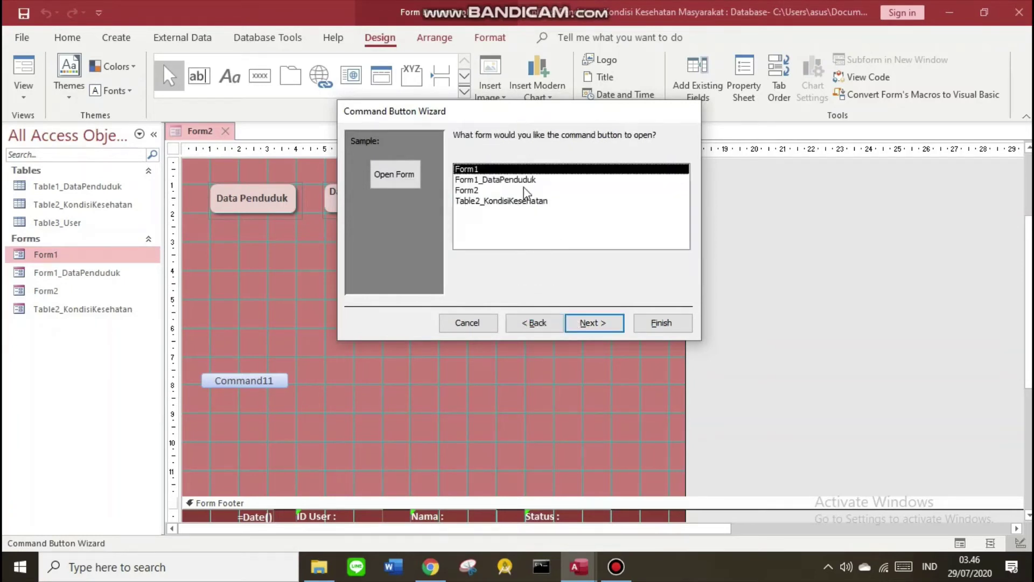
pyautogui.click(591, 323)
pyautogui.moveTo(566, 198); pyautogui.dragTo(448, 205)
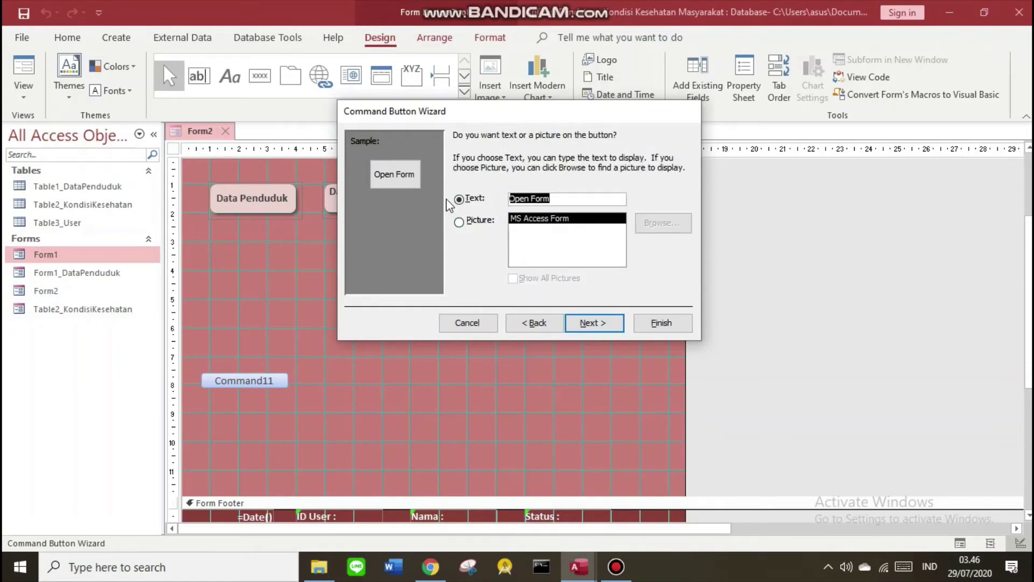
pyautogui.write('Logout')
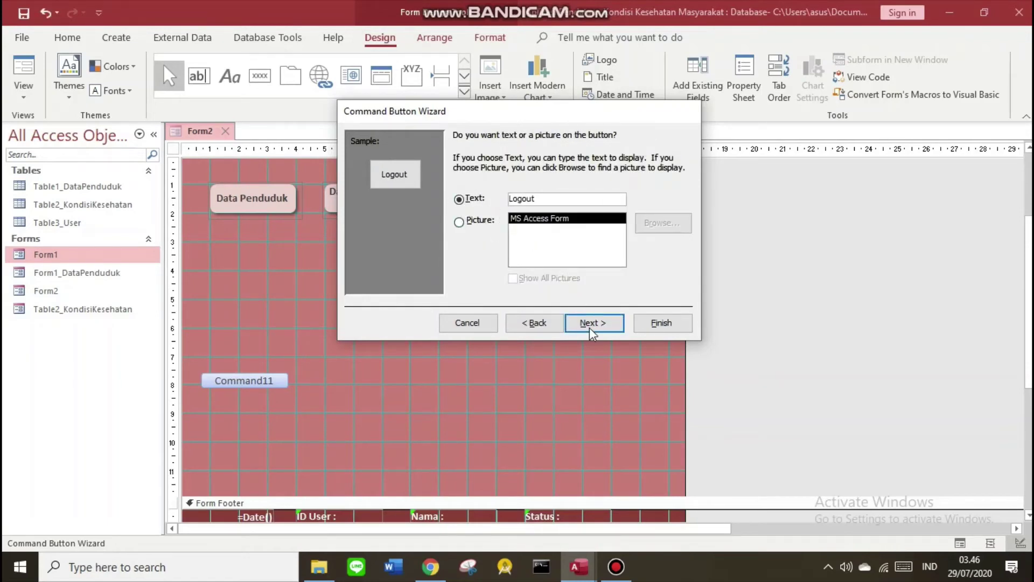
pyautogui.click(589, 323)
pyautogui.write('Logout')
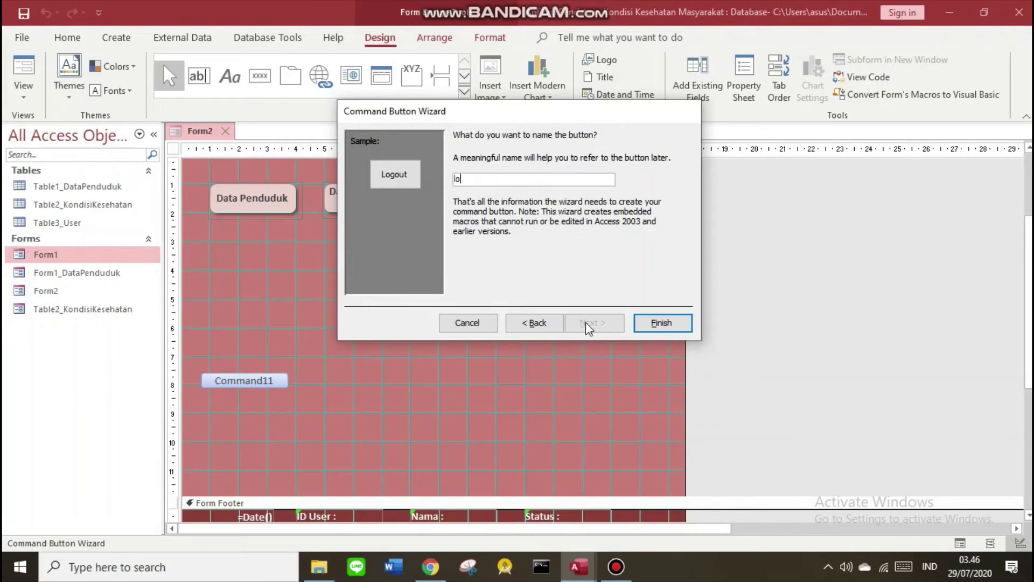
pyautogui.press('Return')
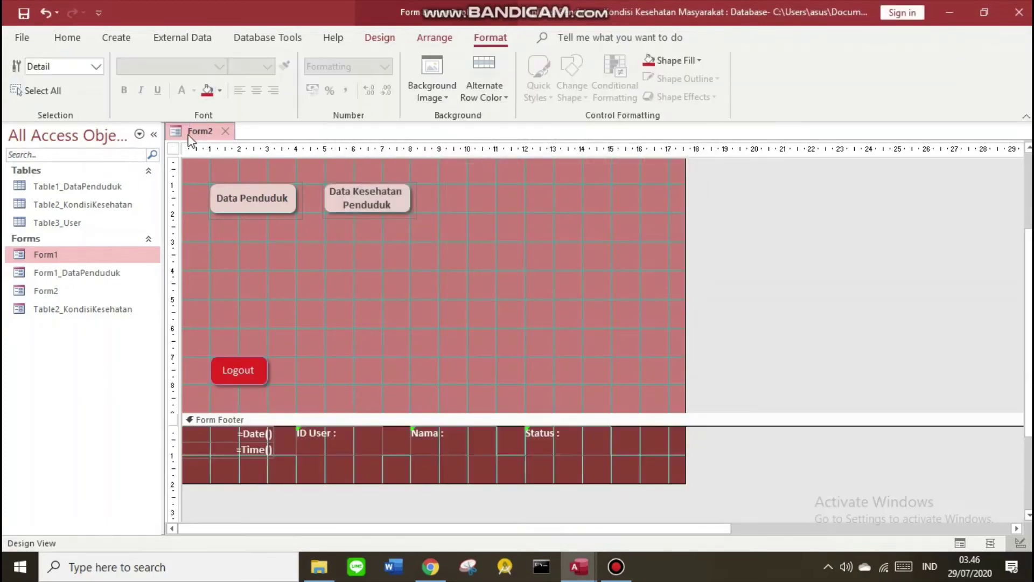
# - Preview the home form Form2 and the login form Form1 in Form View and close both
pyautogui.rightClick(190, 133)
pyautogui.click(220, 222)
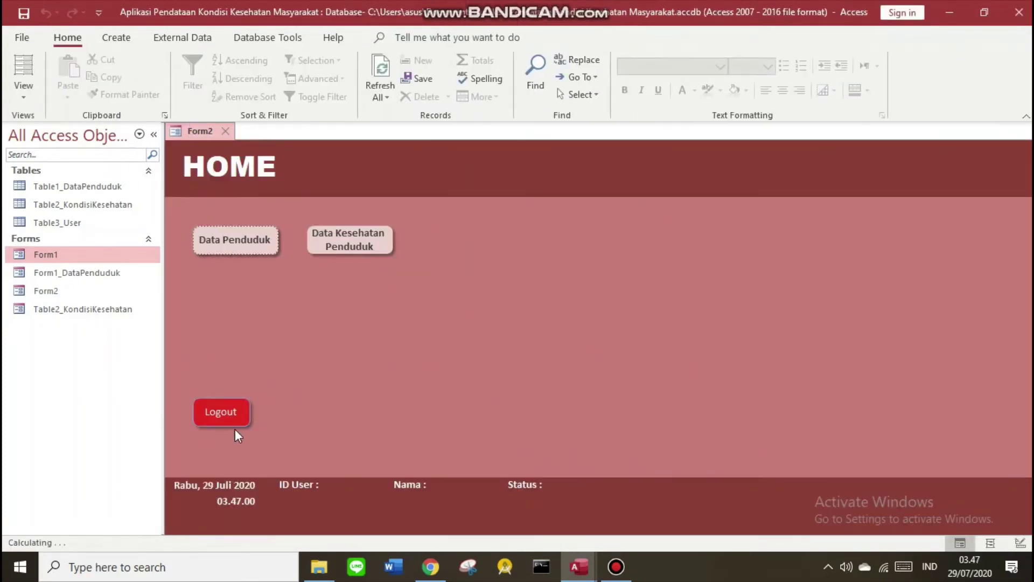
pyautogui.rightClick(197, 132)
pyautogui.click(322, 401)
pyautogui.rightClick(185, 121)
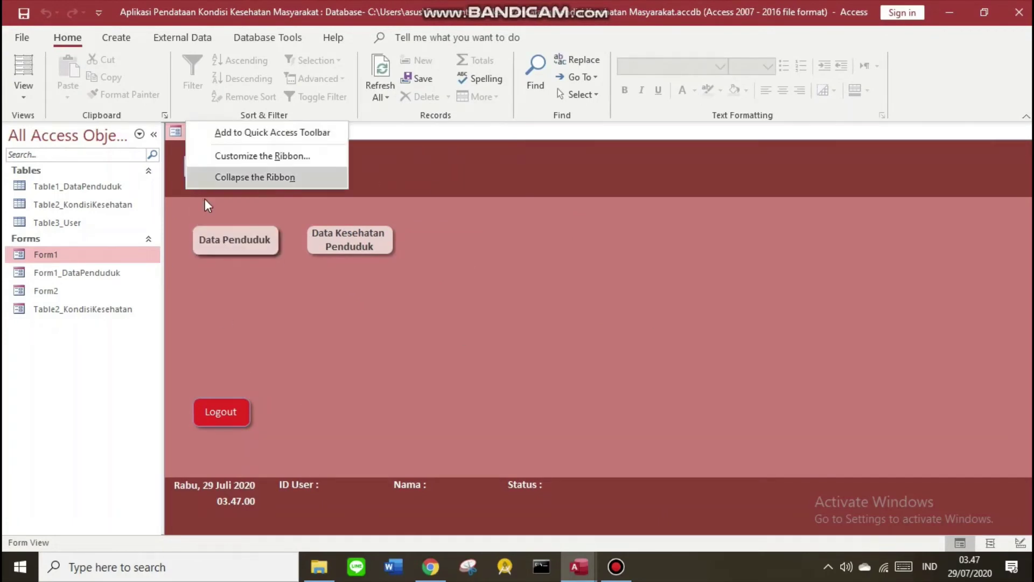
pyautogui.click(199, 237)
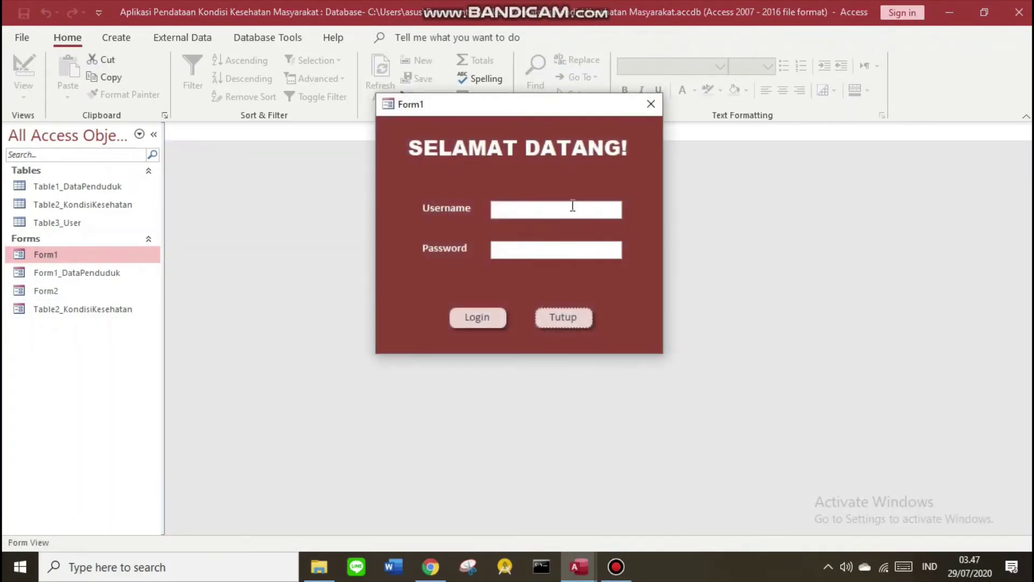
pyautogui.click(651, 104)
# - Open Table3_User and examine the first record's IDUser, Nama and Sandi fields as login data
pyautogui.doubleClick(83, 222)
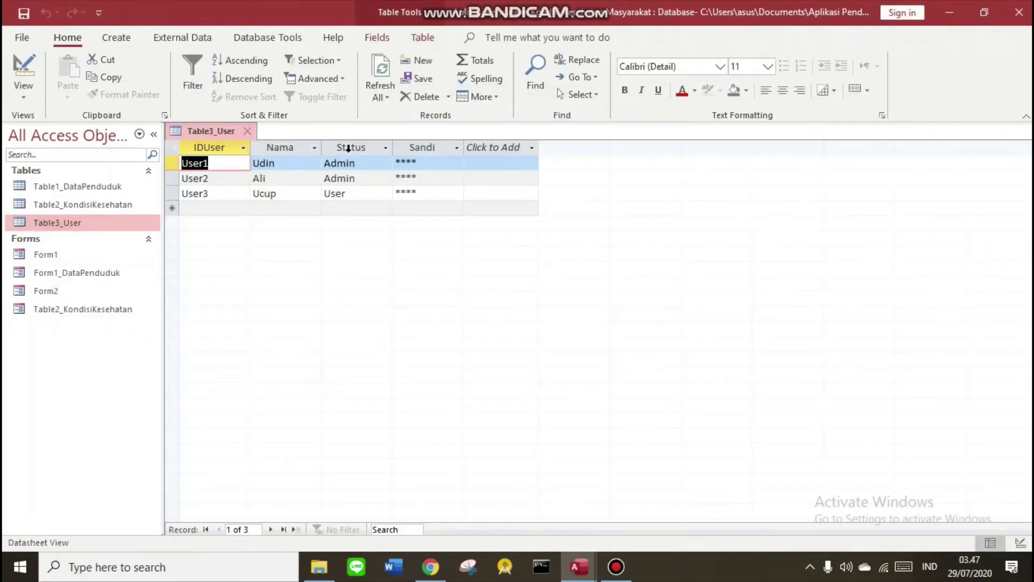
pyautogui.click(291, 163)
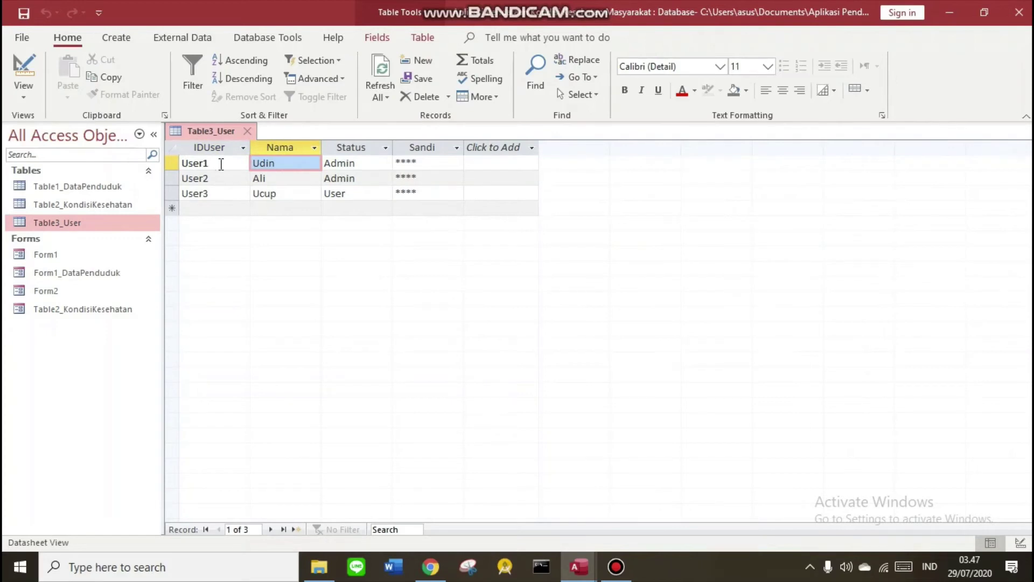
pyautogui.click(59, 256)
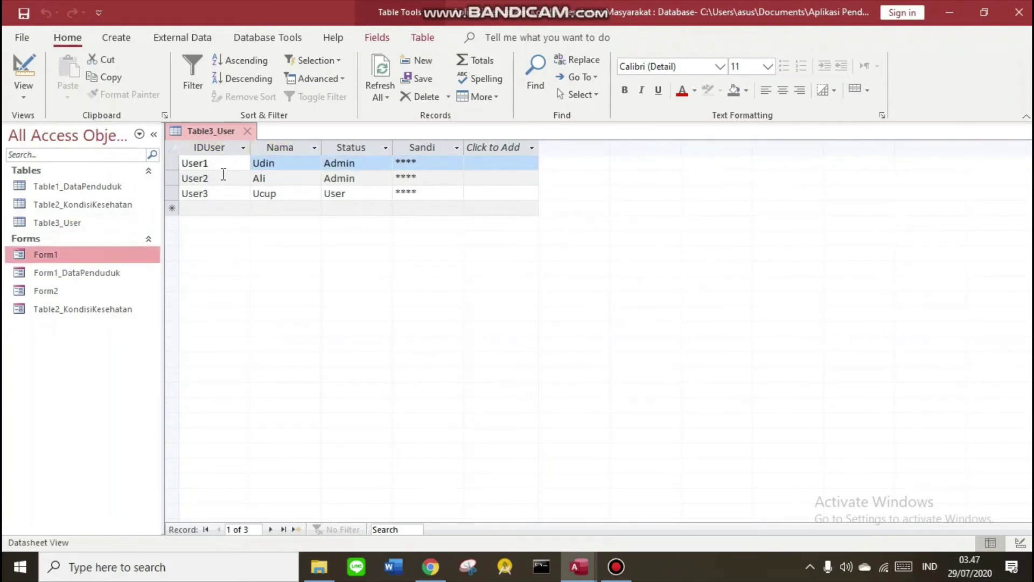
pyautogui.doubleClick(223, 166)
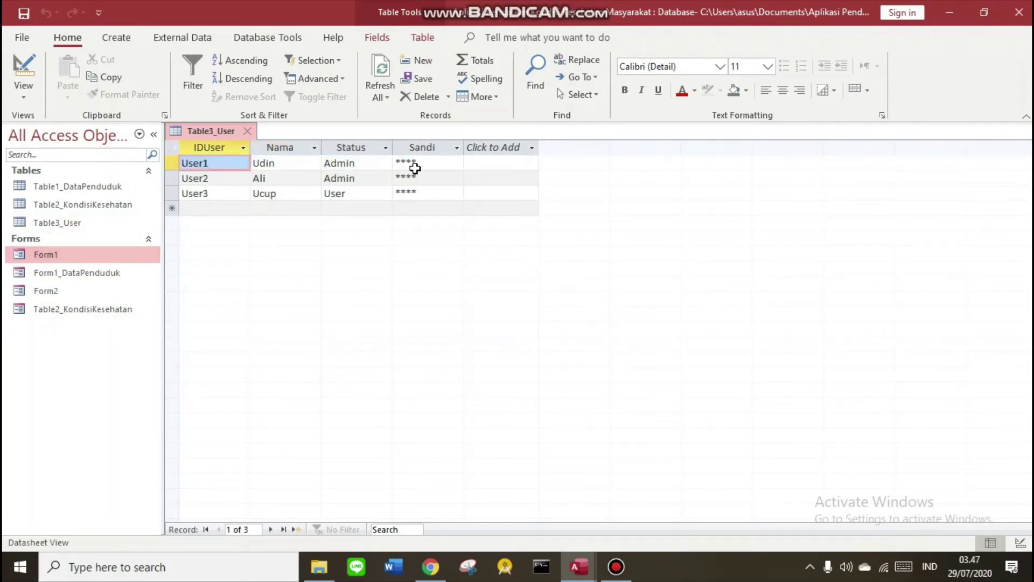
pyautogui.click(428, 166)
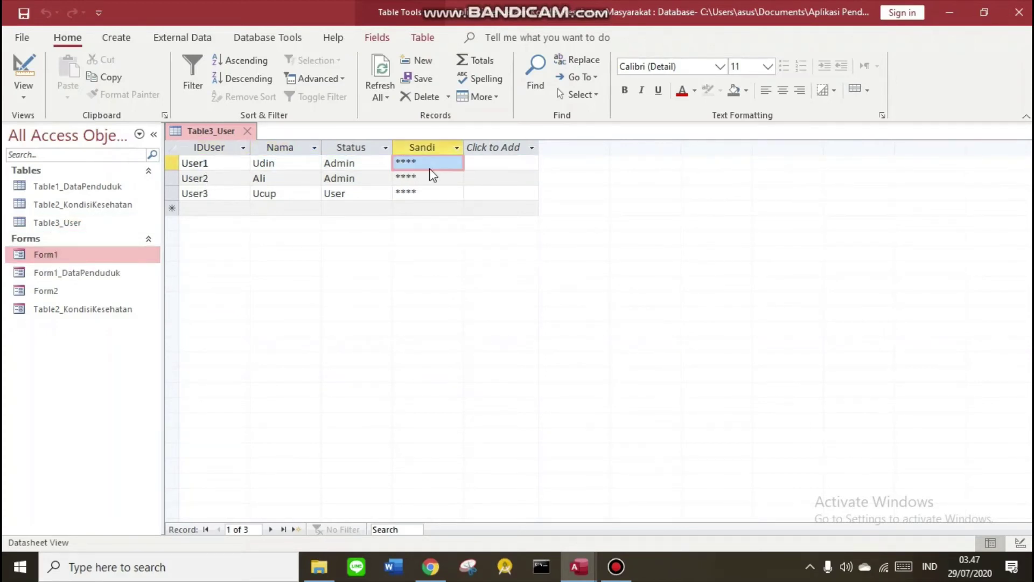
# - Test the login form by logging in as user1 with the account password, and end the run-time error
pyautogui.click(70, 258)
pyautogui.doubleClick(70, 258)
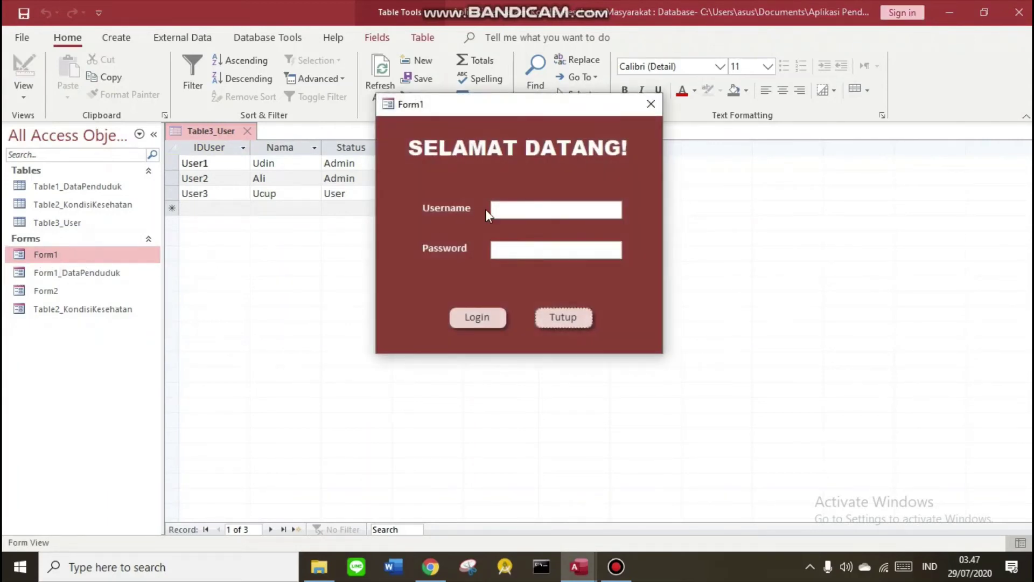
pyautogui.write('user1')
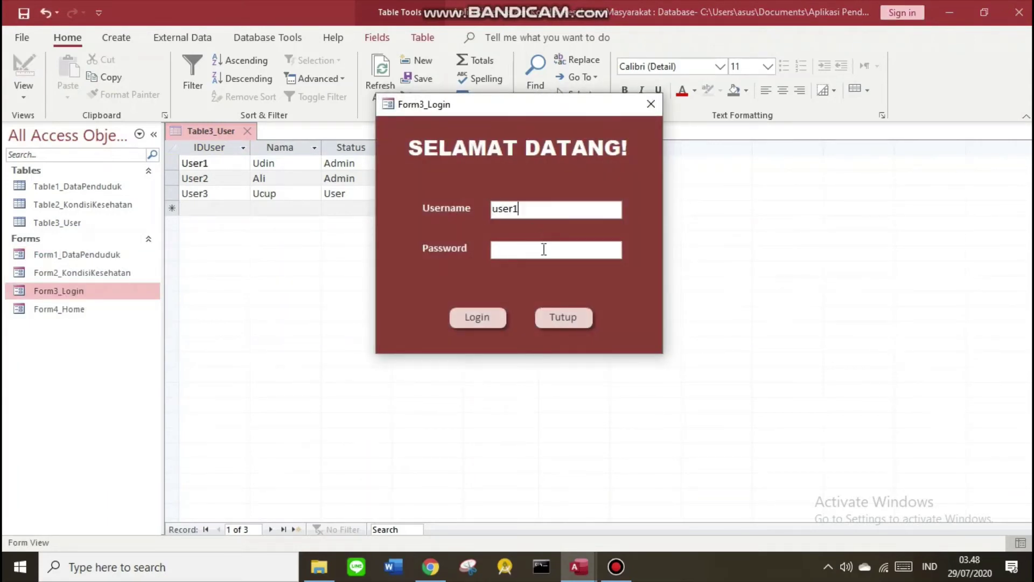
pyautogui.write('***')
pyautogui.click(499, 319)
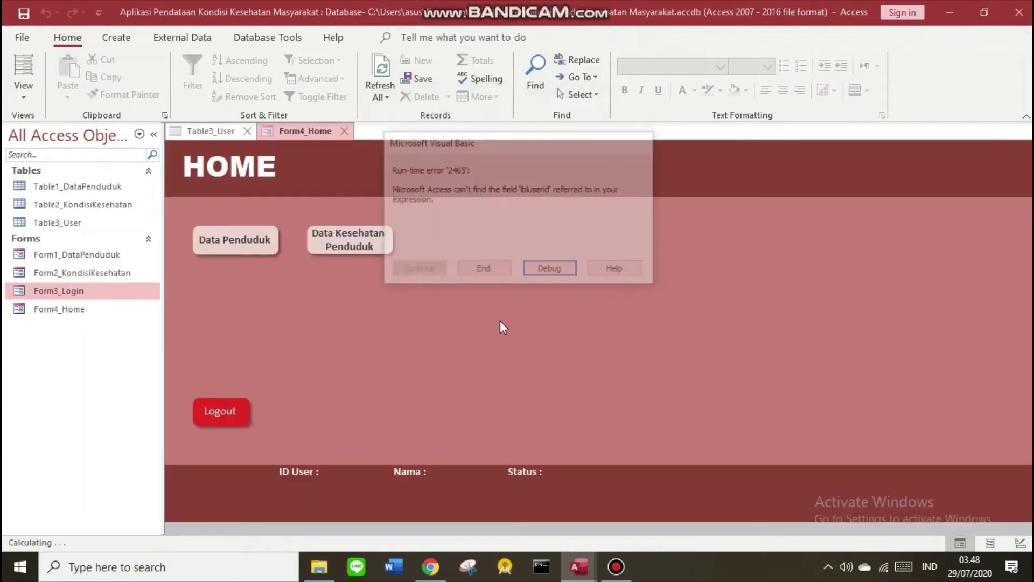
pyautogui.click(510, 273)
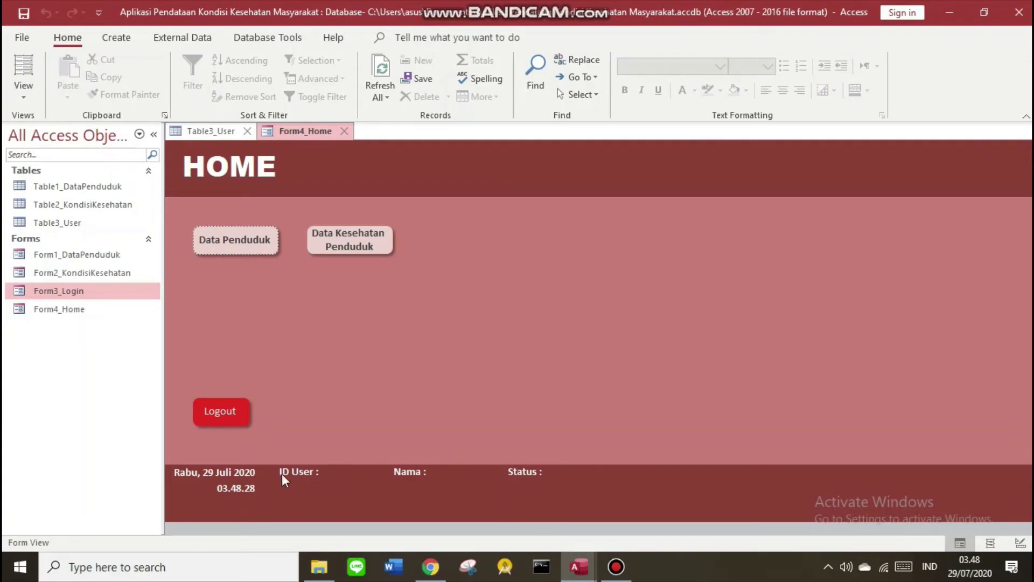
# - Compare Form4_Home's ID User, Nama and Status footer labels in Design View and Form View
pyautogui.rightClick(591, 421)
pyautogui.click(438, 335)
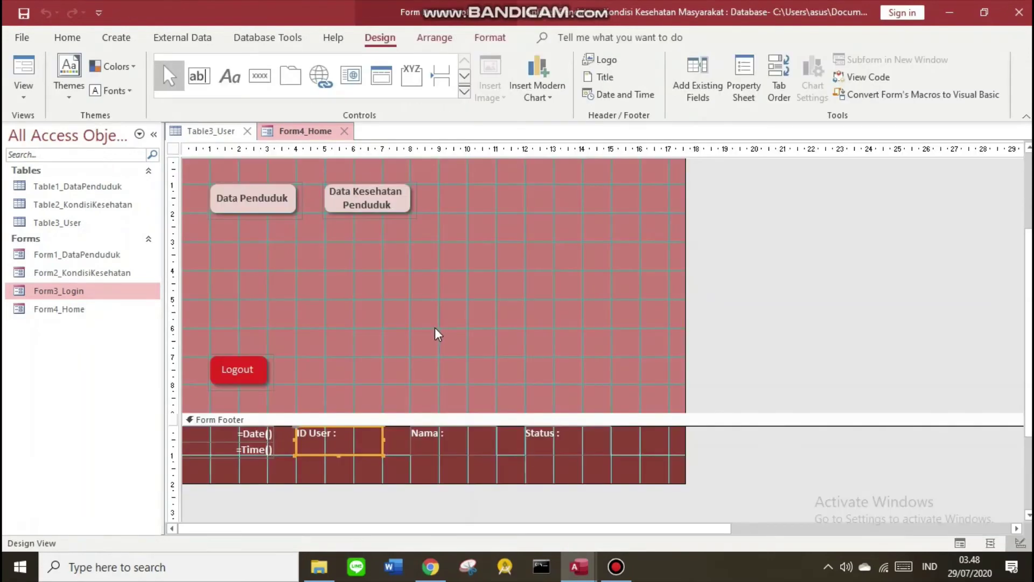
pyautogui.rightClick(303, 127)
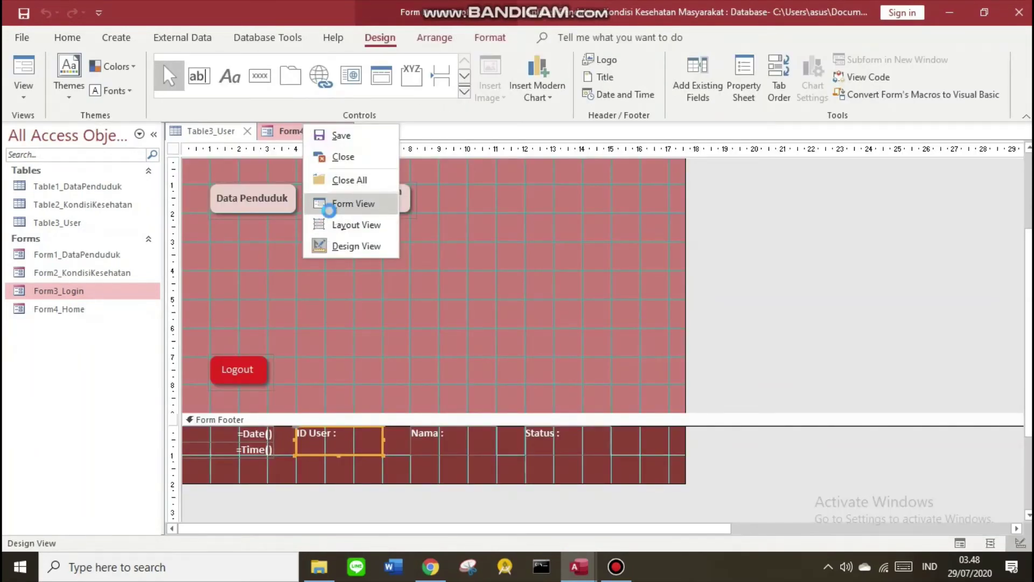
pyautogui.click(339, 203)
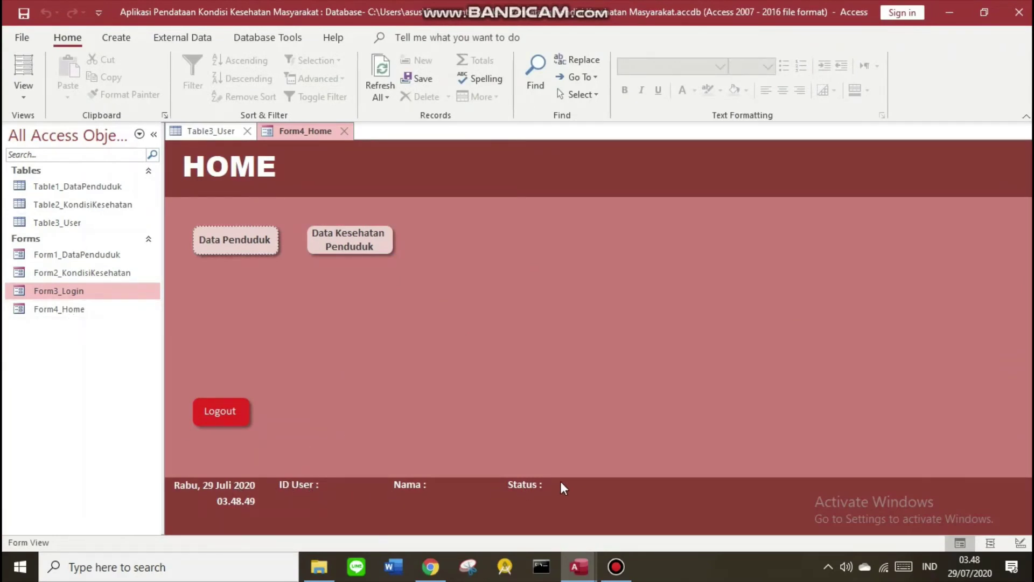
pyautogui.rightClick(304, 132)
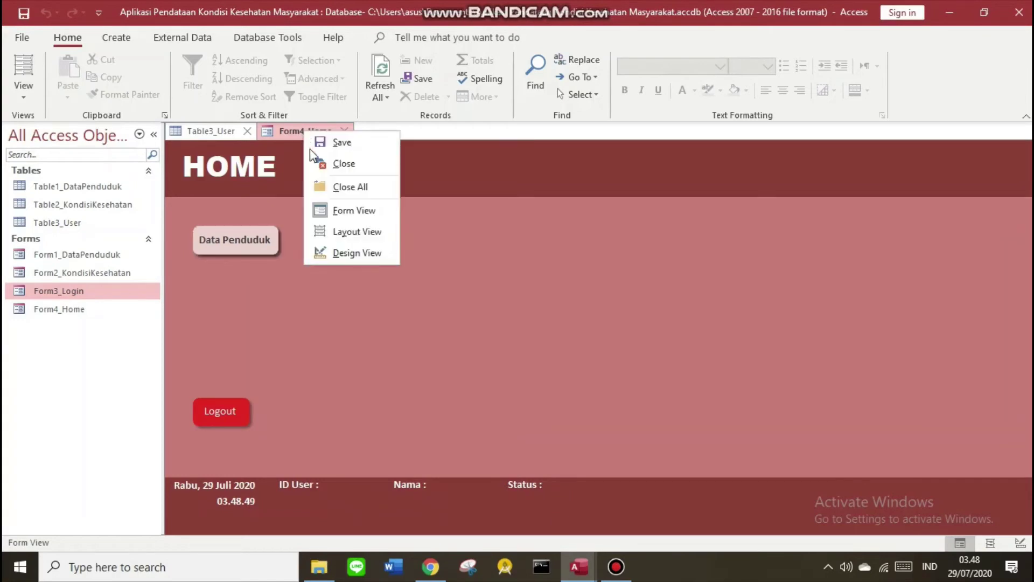
# - In Form4_Home's Design View, set the Name property of the ID User footer label to lbluserid
pyautogui.click(344, 251)
pyautogui.click(357, 467)
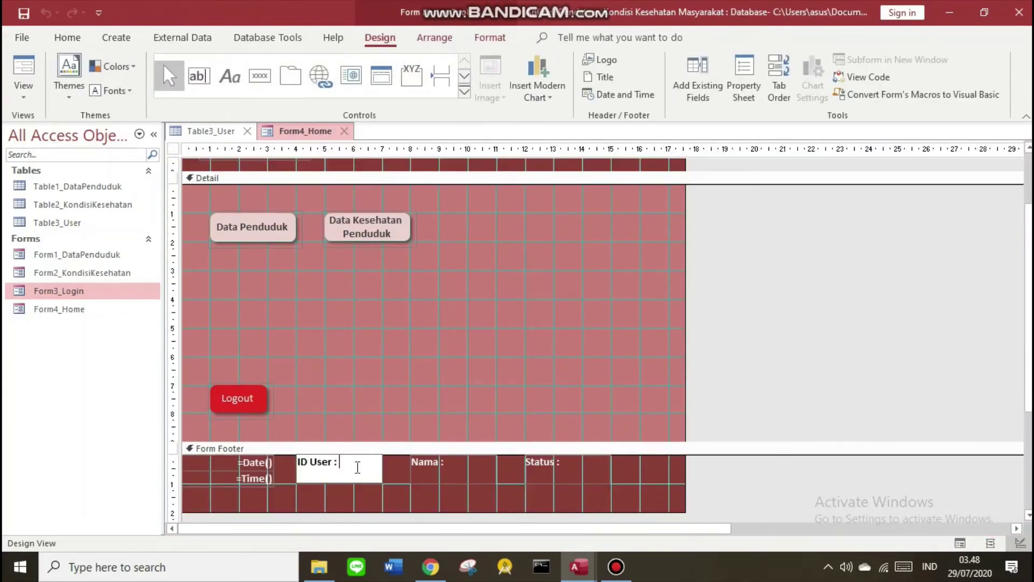
pyautogui.press('Escape')
pyautogui.click(743, 81)
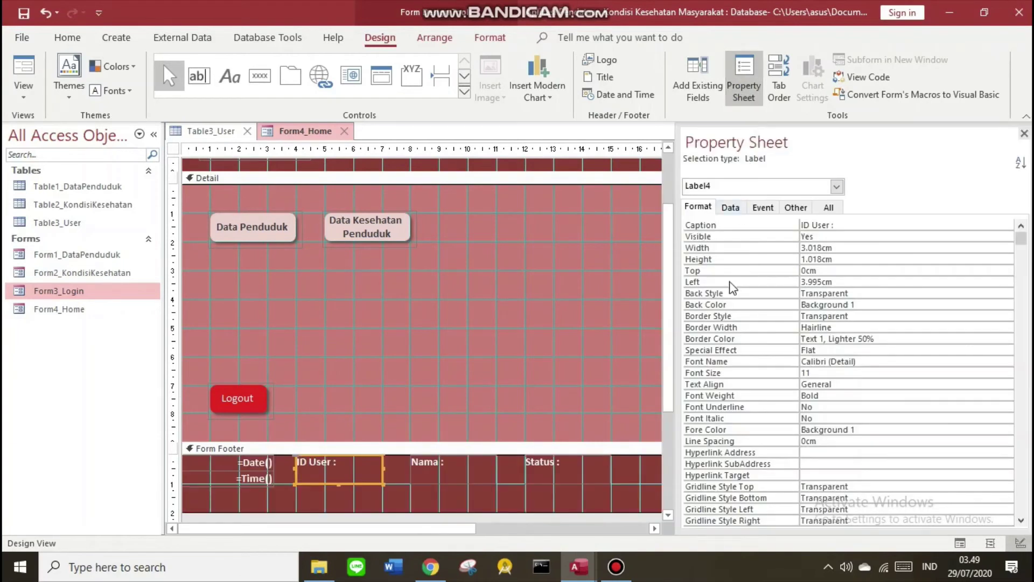
pyautogui.click(795, 207)
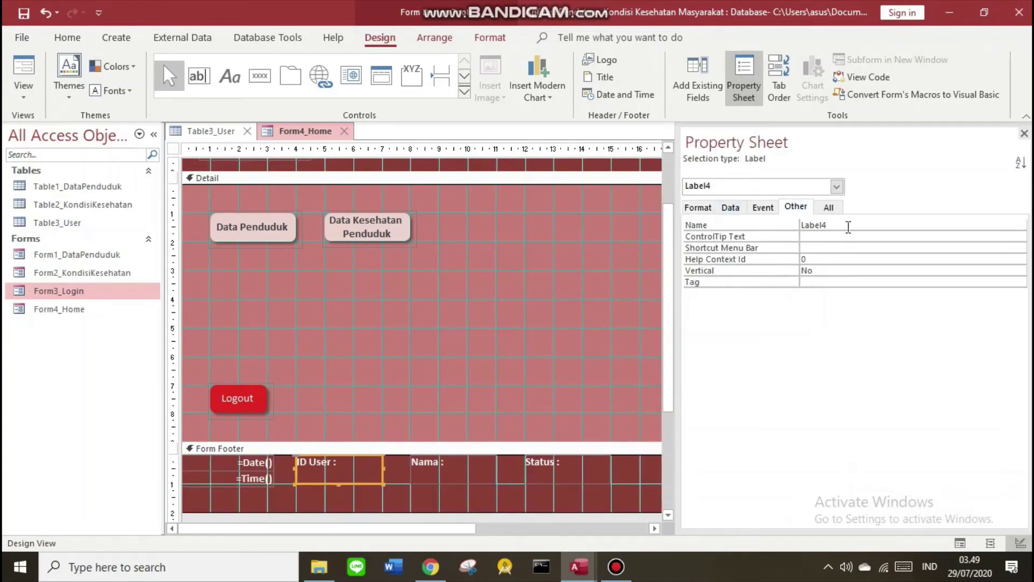
pyautogui.click(789, 228)
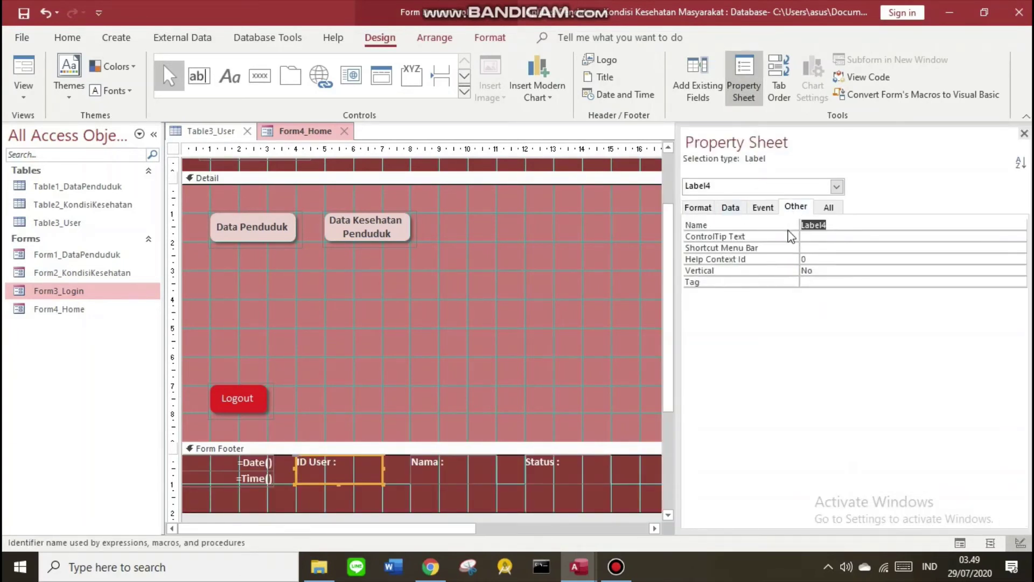
pyautogui.write('lblId')
# - Set the Name property of the Nama footer label to lblnama
pyautogui.click(469, 463)
pyautogui.click(764, 228)
pyautogui.press('End')
pyautogui.write('l')
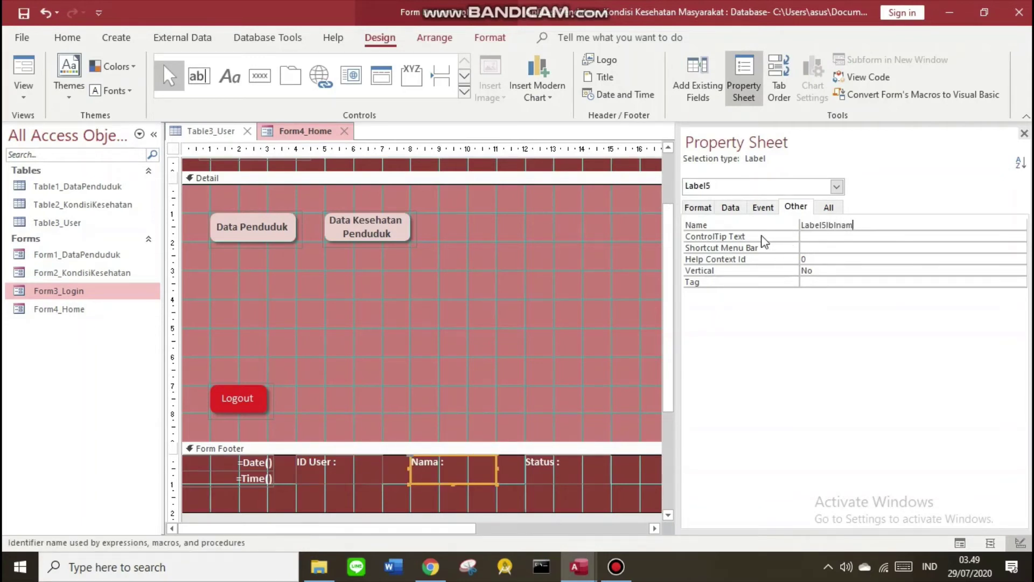
pyautogui.press('BackSpace')
pyautogui.press('BackSpace')
pyautogui.press('BackSpace')
pyautogui.press('BackSpace')
pyautogui.press('BackSpace')
pyautogui.press('BackSpace')
pyautogui.press('BackSpace')
pyautogui.press('BackSpace')
pyautogui.press('BackSpace')
pyautogui.press('BackSpace')
# - Set the Name property of the Status footer label to lblstatus, and save and close Form4_Home
pyautogui.click(566, 469)
pyautogui.click(732, 227)
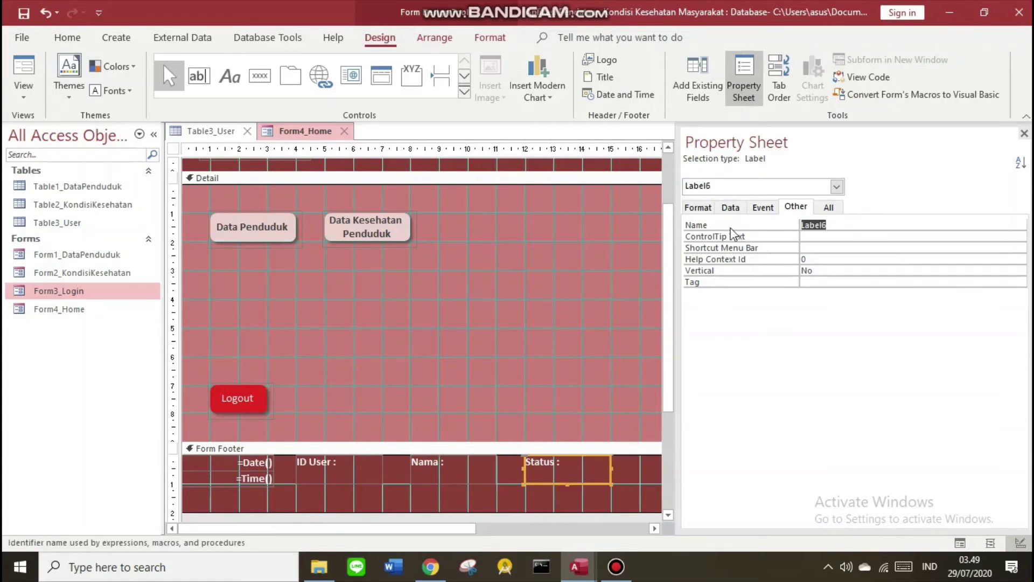
pyautogui.write('lblstatus')
pyautogui.click(1024, 130)
pyautogui.rightClick(322, 133)
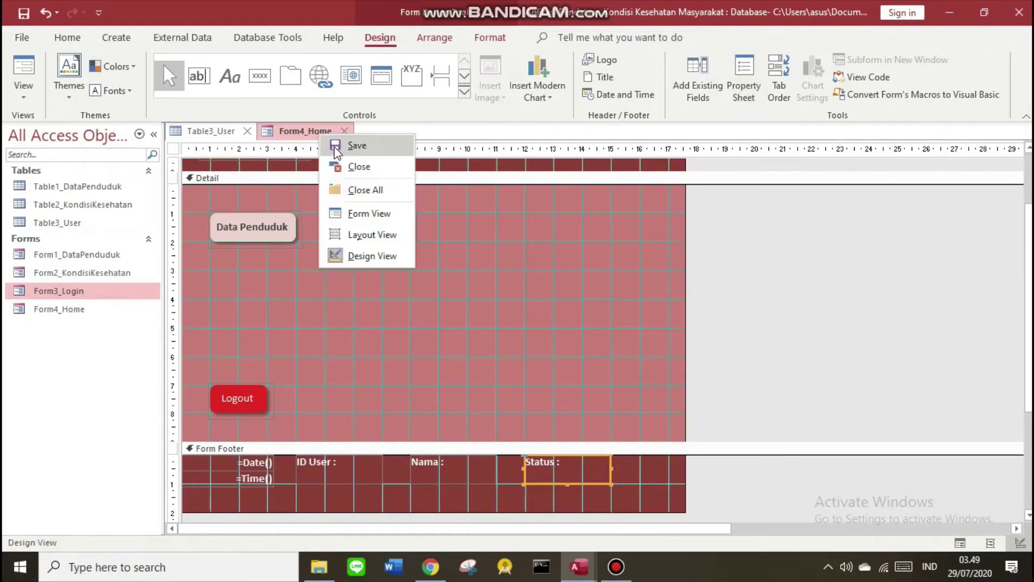
pyautogui.click(333, 144)
pyautogui.click(345, 132)
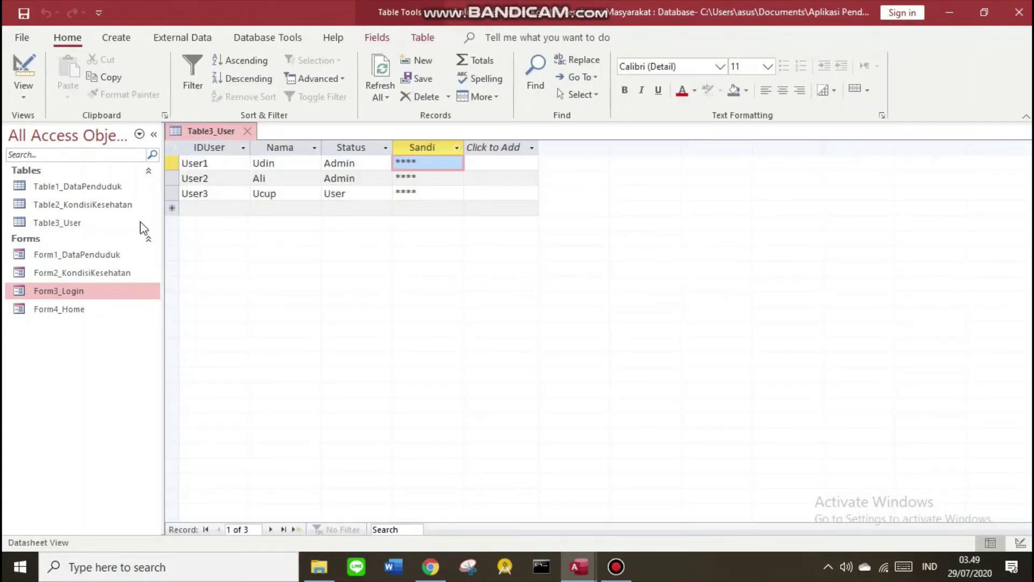
# - Open Form3_Login and log in with the username user1 and the account password
pyautogui.doubleClick(137, 292)
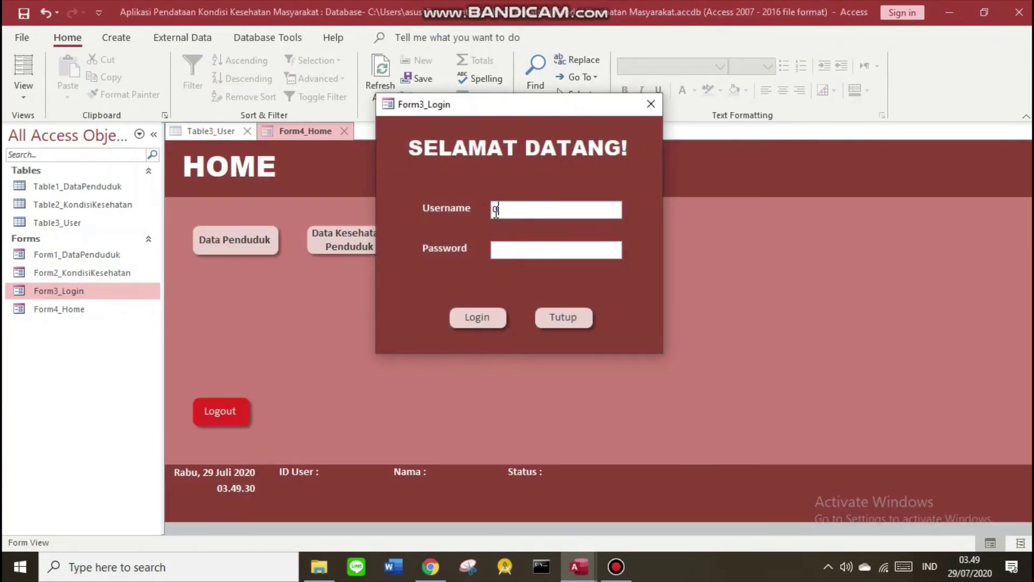
pyautogui.write('useer1')
pyautogui.press('BackSpace')
pyautogui.click(541, 247)
pyautogui.write('1')
pyautogui.click(472, 318)
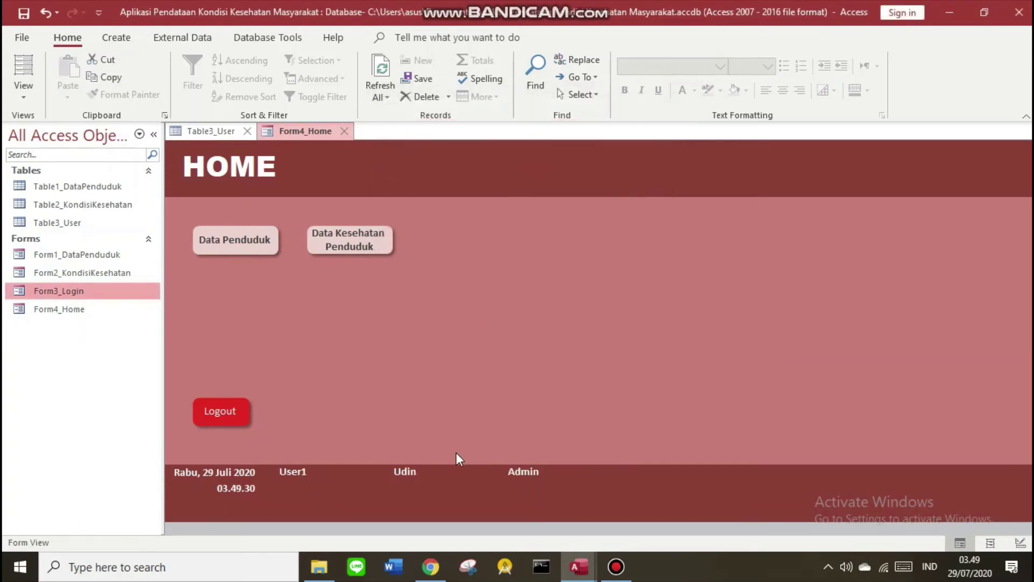
# - Check the home form's footer, test its Logout button and close the login form it opens
pyautogui.click(341, 472)
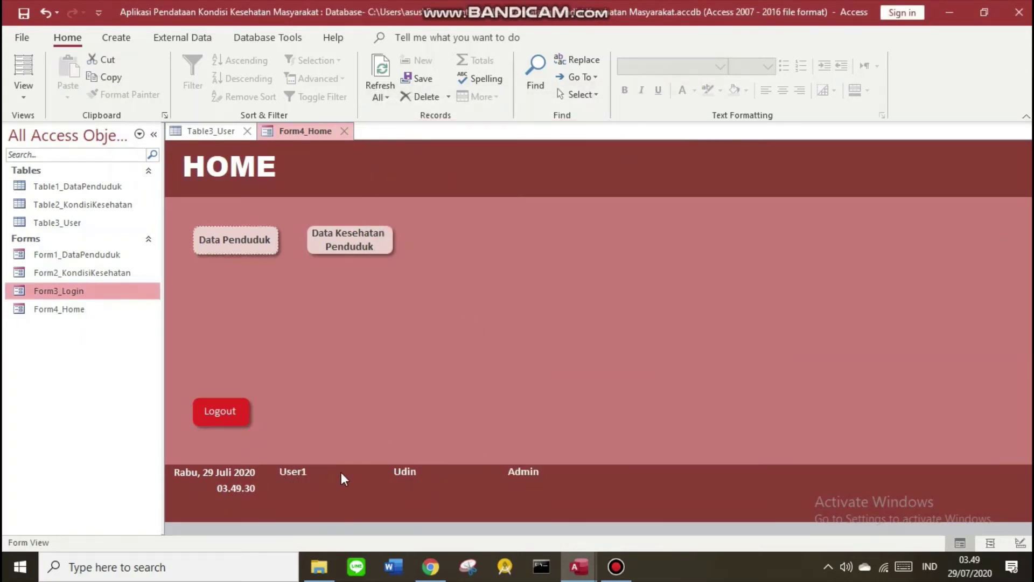
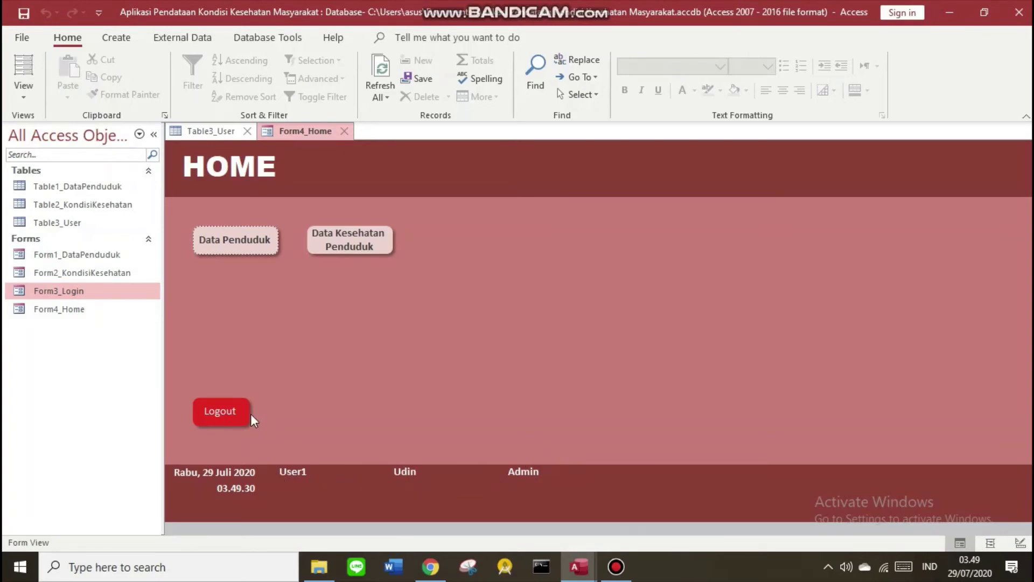
pyautogui.click(220, 412)
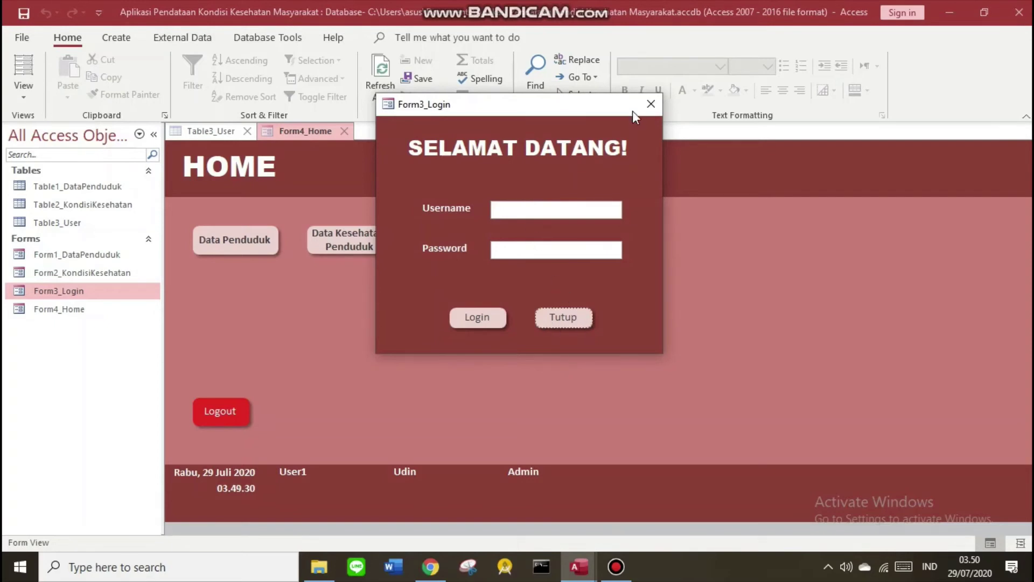
pyautogui.click(649, 105)
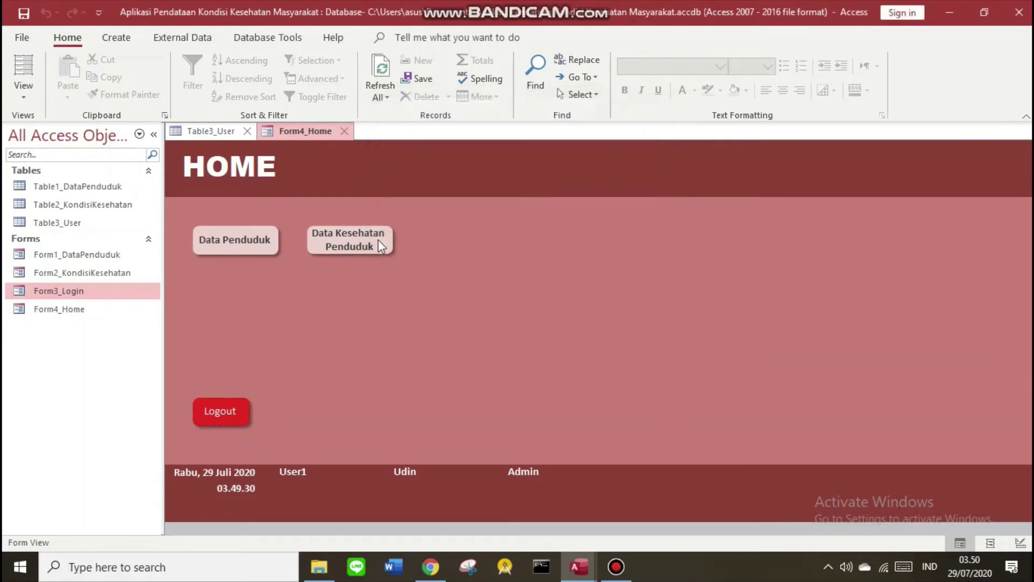
# - Open the Data Penduduk form from the home form, look through its fields and buttons, and return to the home form
pyautogui.click(237, 241)
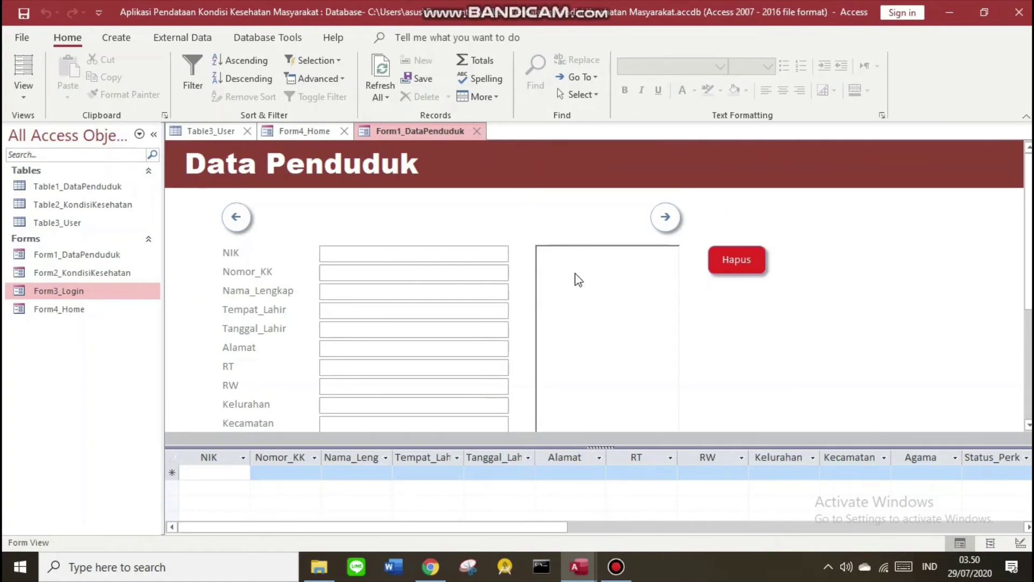
pyautogui.scroll(-3, 580, 298)
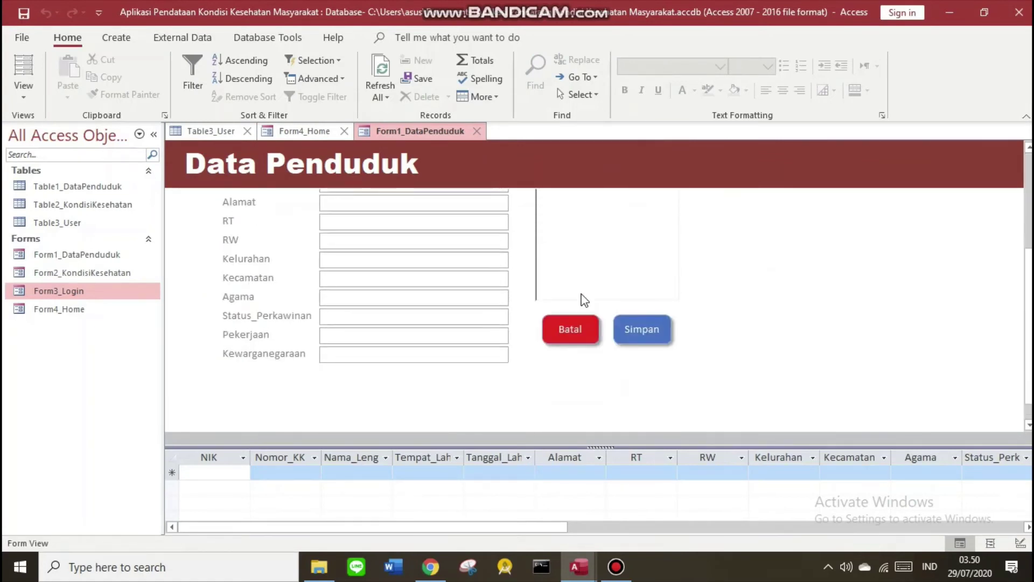
pyautogui.scroll(3, 461, 307)
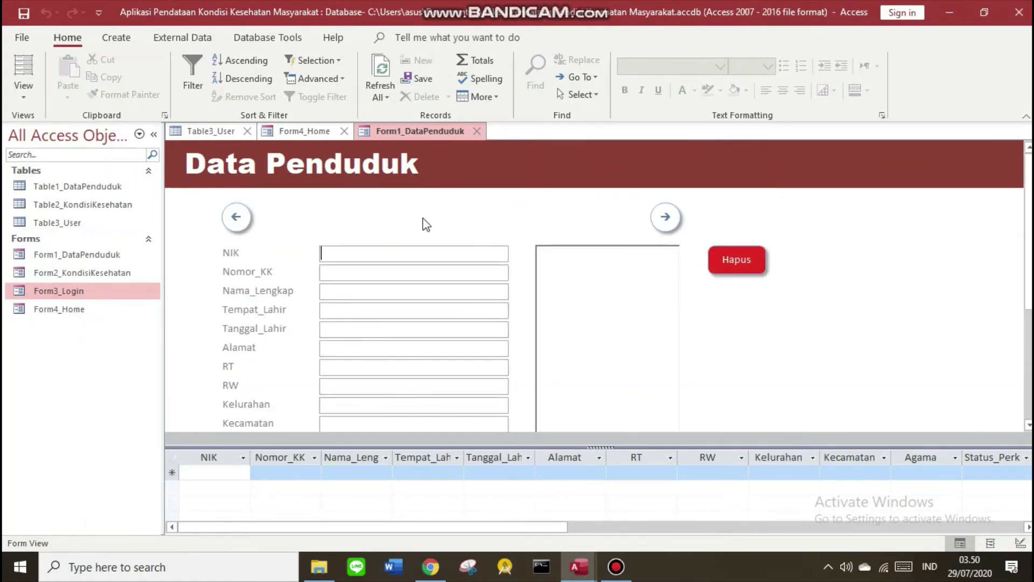
pyautogui.scroll(-3, 432, 279)
pyautogui.click(302, 131)
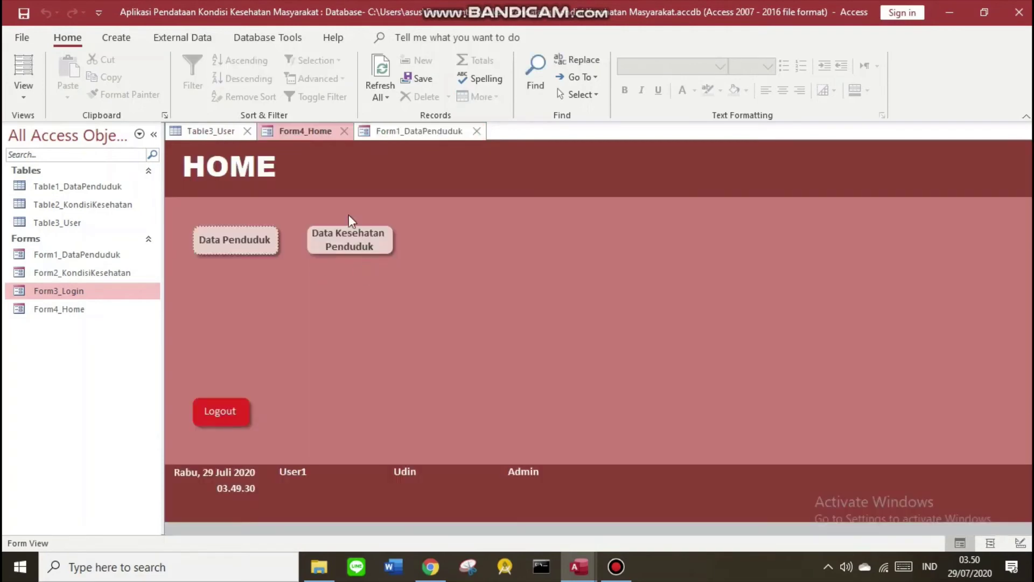
# - Open the Data Kesehatan Penduduk form from the home form and examine its fields and record
pyautogui.scroll(-3, 459, 279)
pyautogui.scroll(3, 542, 280)
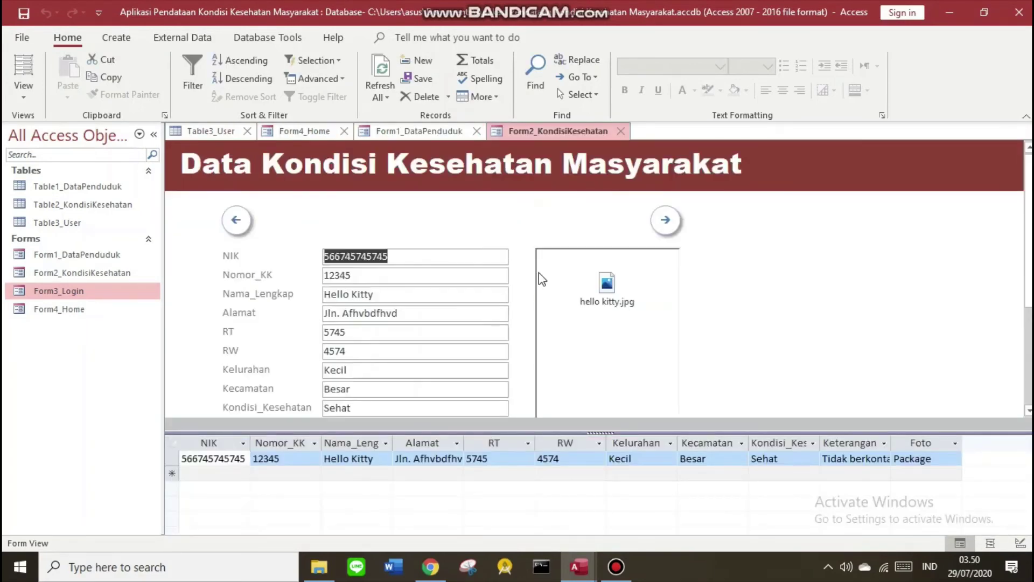
pyautogui.scroll(-3, 557, 374)
pyautogui.scroll(3, 383, 330)
# - Review the Data Penduduk form's Hapus, Batal and Simpan buttons again, comparing with the home form
pyautogui.click(399, 135)
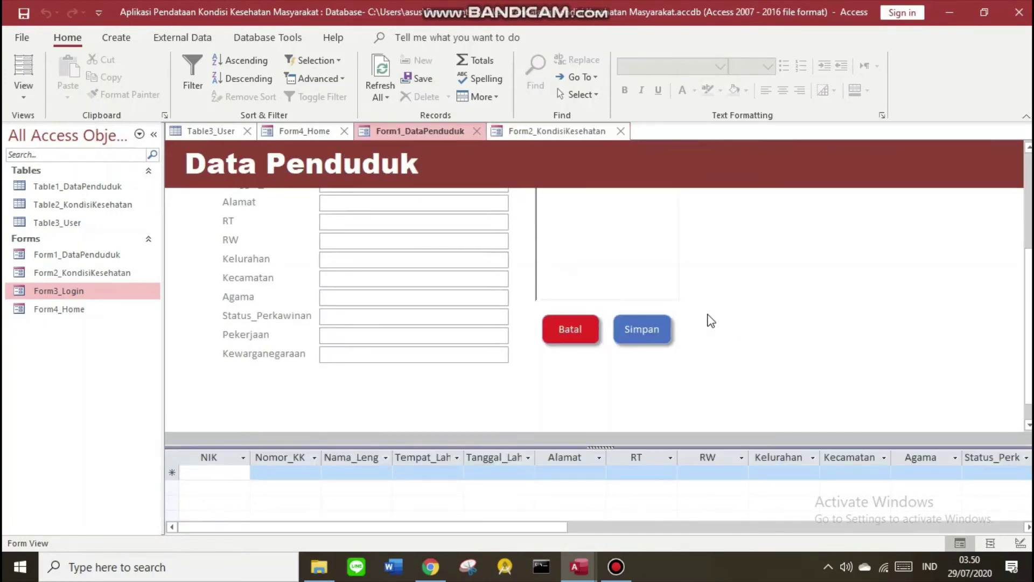
pyautogui.scroll(3, 749, 337)
pyautogui.click(298, 133)
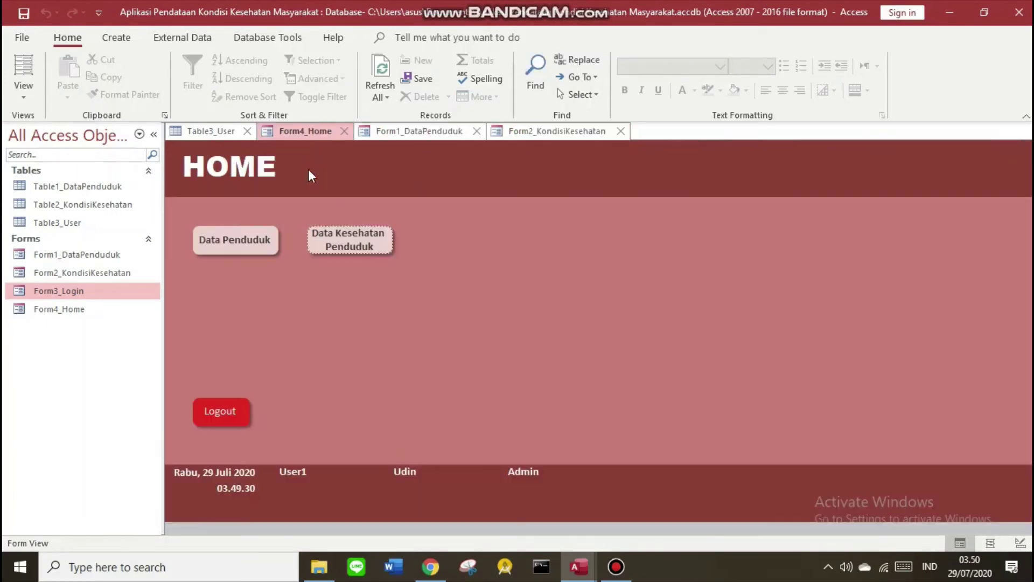
pyautogui.click(399, 134)
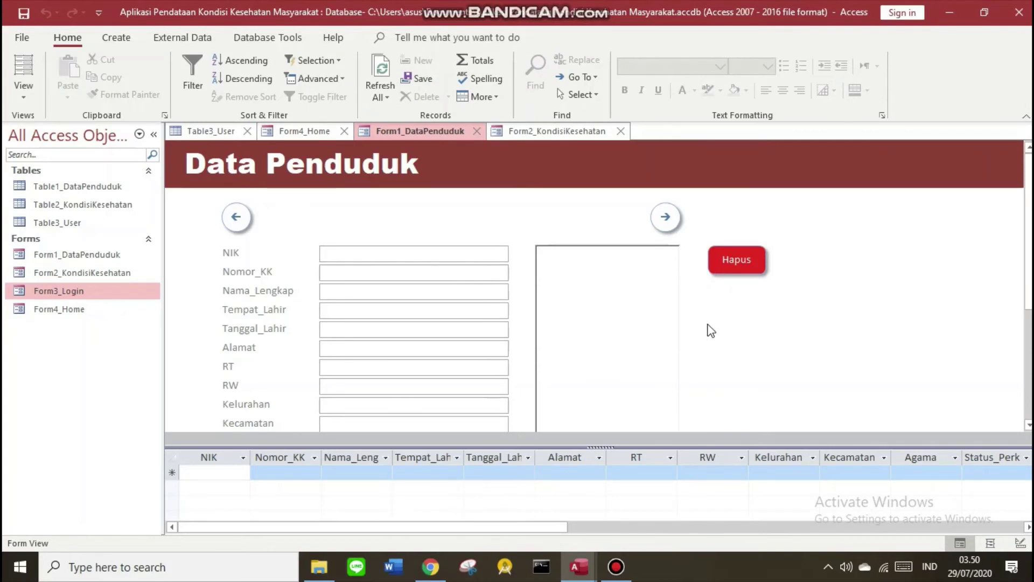
pyautogui.scroll(-3, 713, 329)
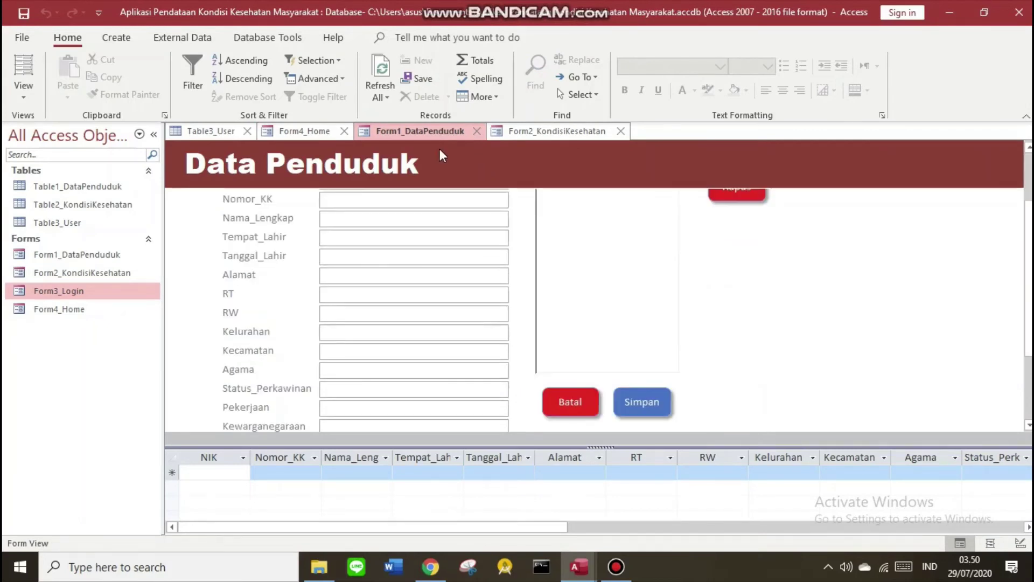
# - Open Form1_DataPenduduk in Design View and make the Hapus button's outline transparent
pyautogui.rightClick(415, 133)
pyautogui.click(869, 341)
pyautogui.rightClick(382, 135)
pyautogui.click(412, 258)
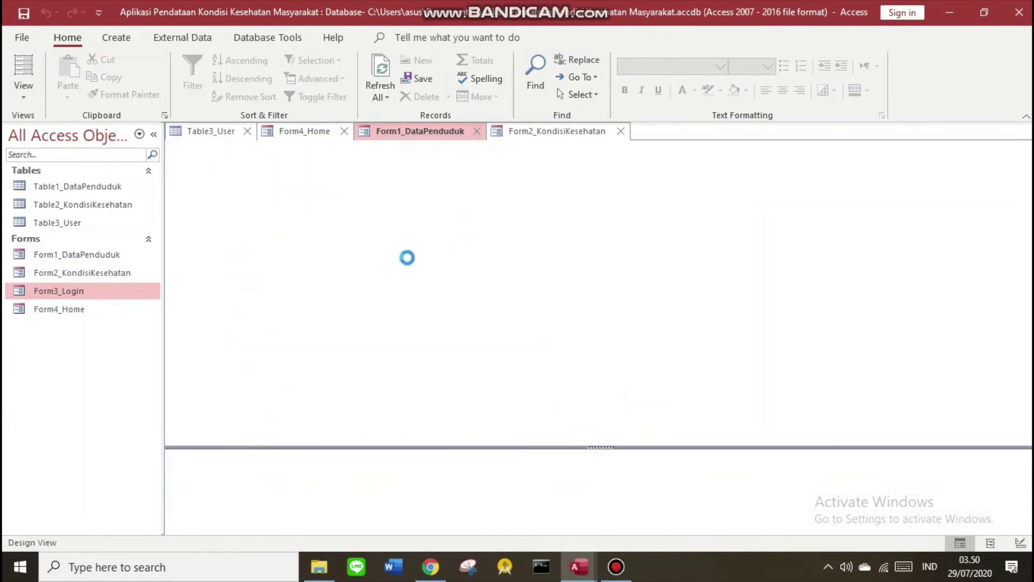
pyautogui.moveTo(751, 330); pyautogui.dragTo(824, 242)
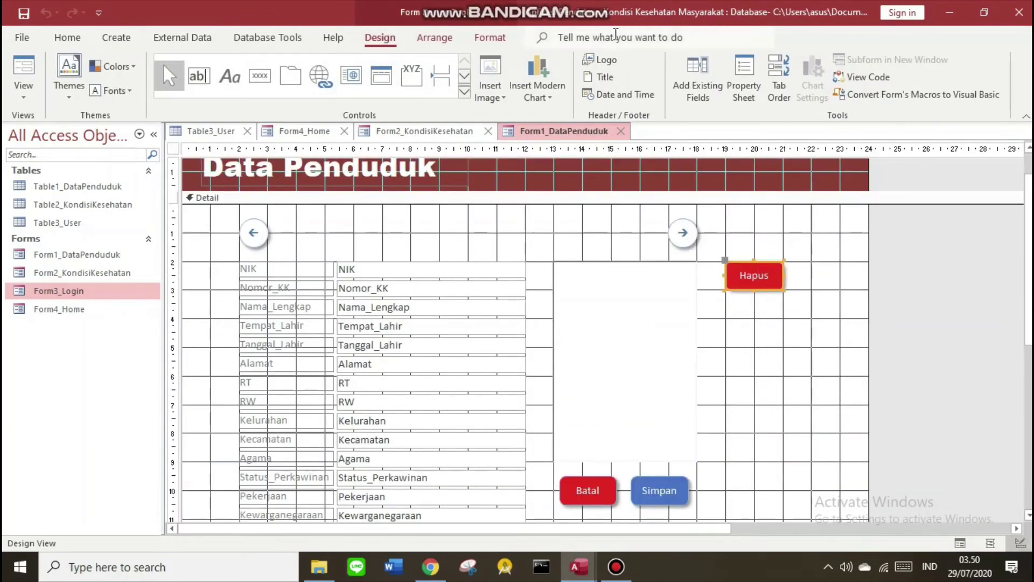
pyautogui.click(480, 40)
pyautogui.click(685, 78)
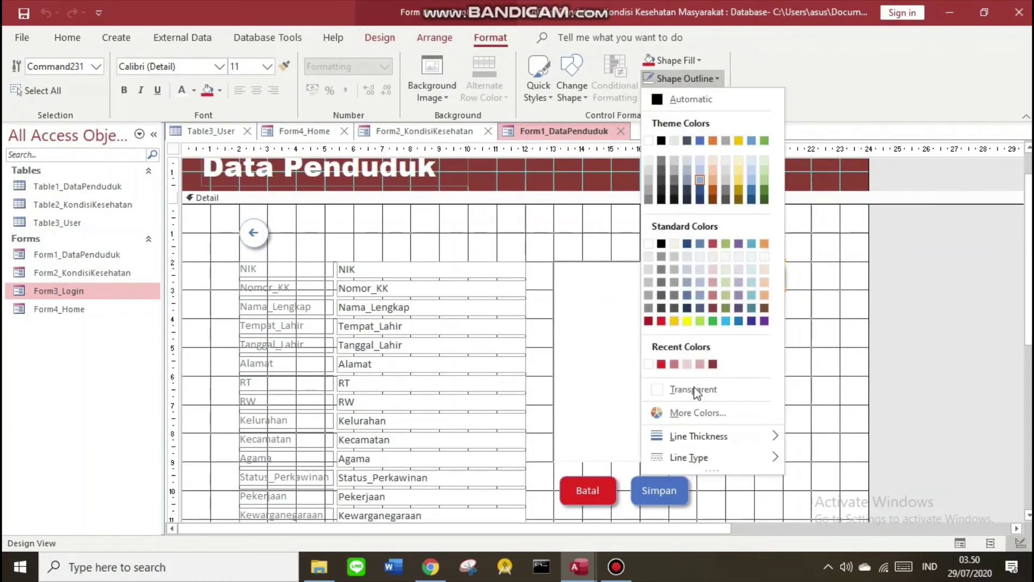
pyautogui.click(684, 388)
pyautogui.click(838, 349)
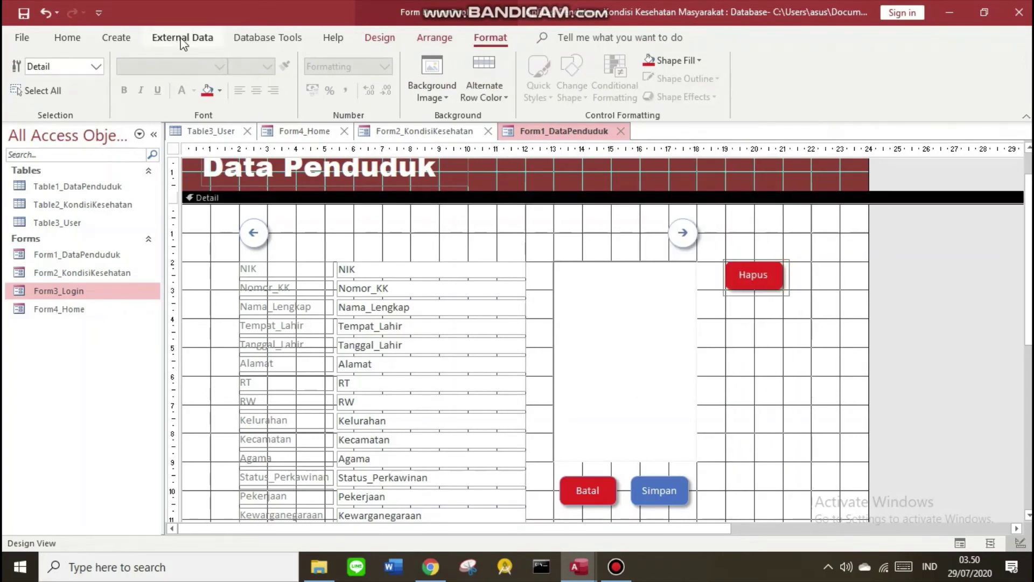
# - Add a command button below the Hapus button, with the Open Form action from Form Operations targeting Form4_Home
pyautogui.click(380, 38)
pyautogui.click(260, 75)
pyautogui.click(752, 334)
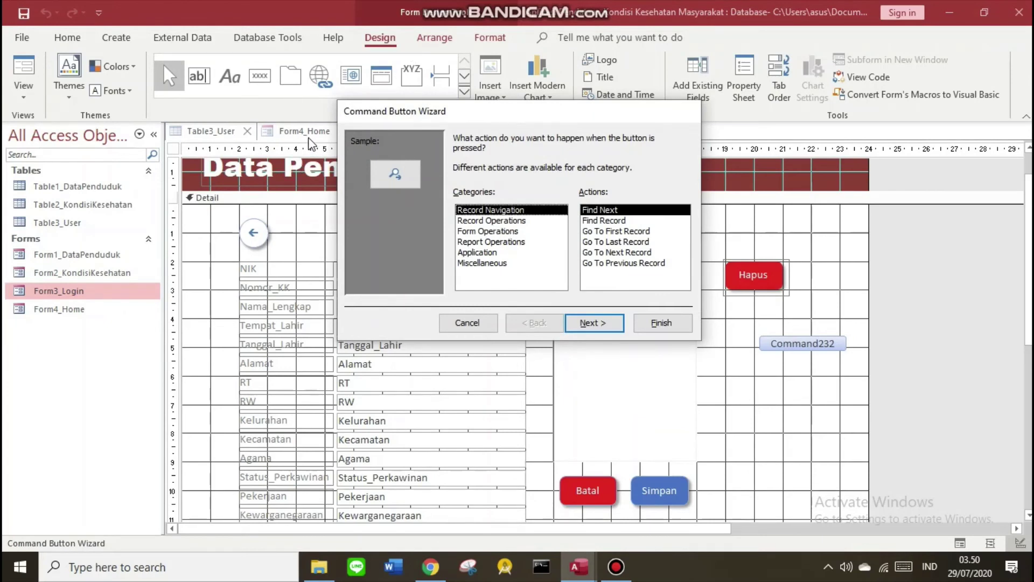
pyautogui.click(493, 232)
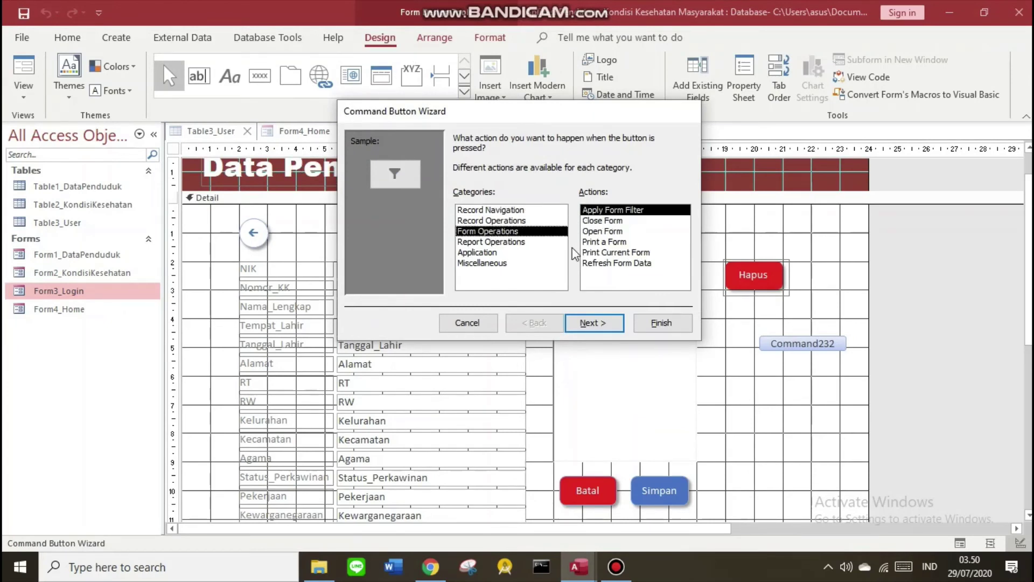
pyautogui.click(602, 231)
pyautogui.click(594, 322)
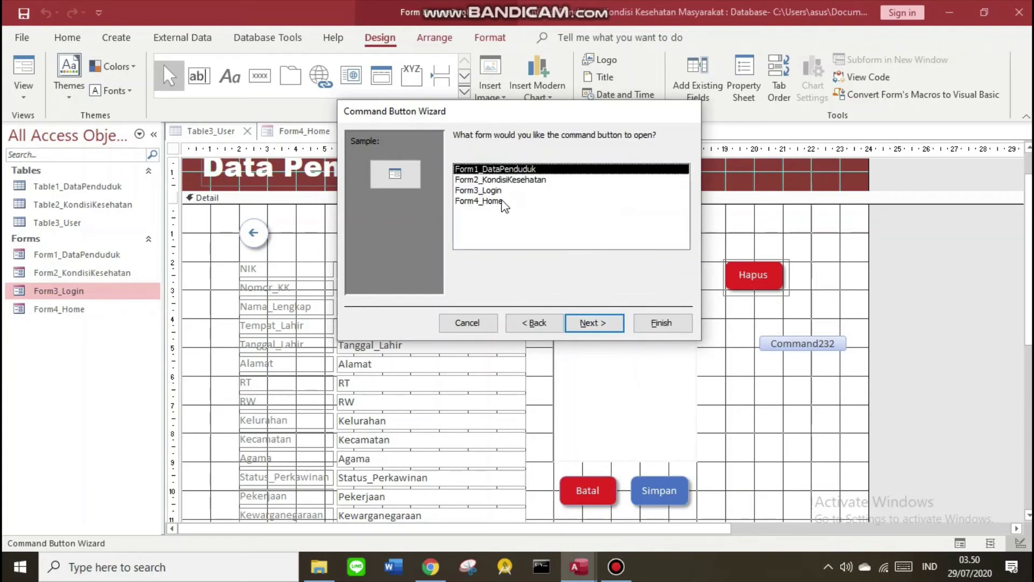
pyautogui.click(496, 204)
pyautogui.click(582, 323)
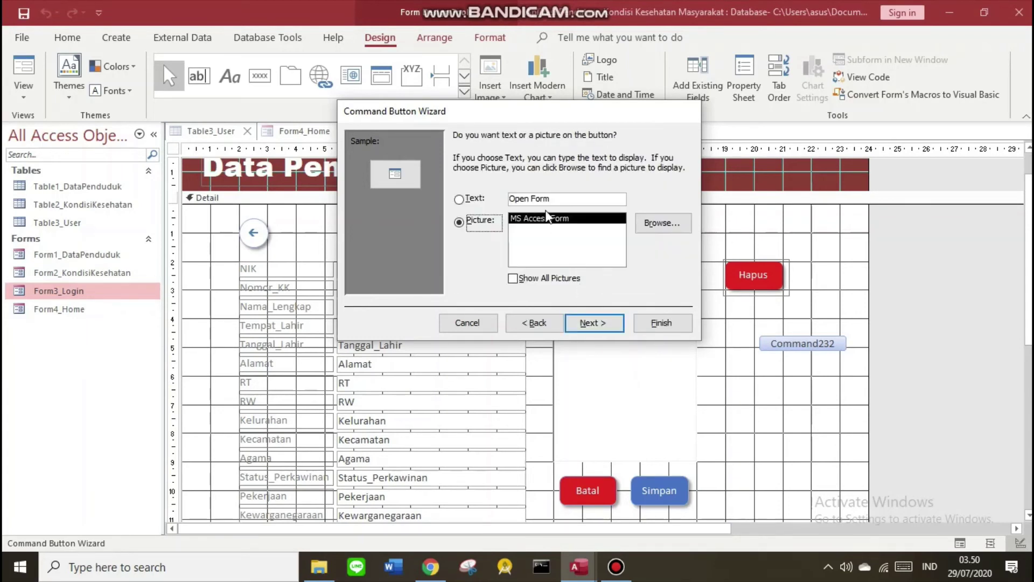
# - Label the new command button with the text Kembali, name it kembali, and finish the wizard
pyautogui.click(459, 199)
pyautogui.write('Kembali')
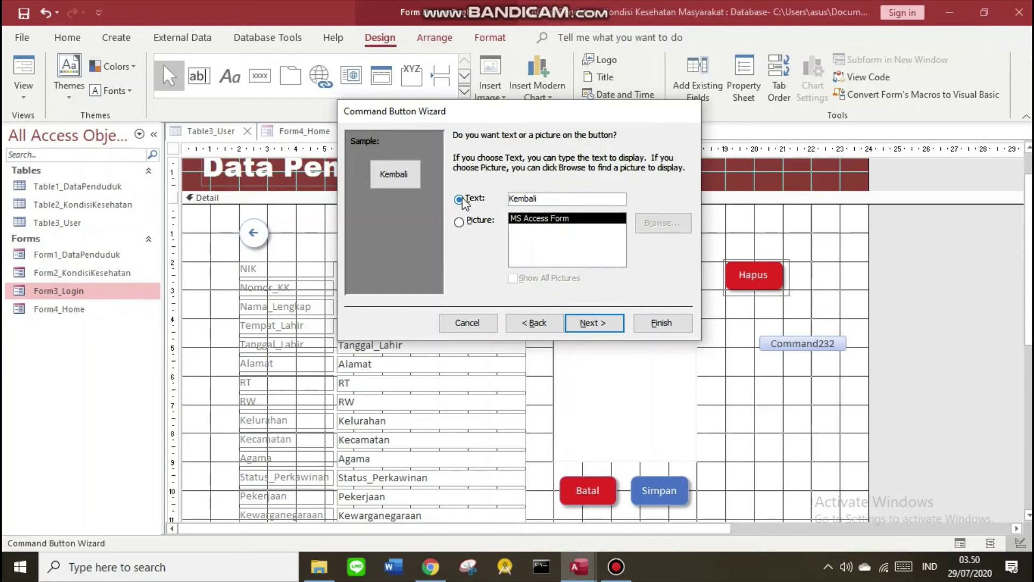
pyautogui.click(594, 323)
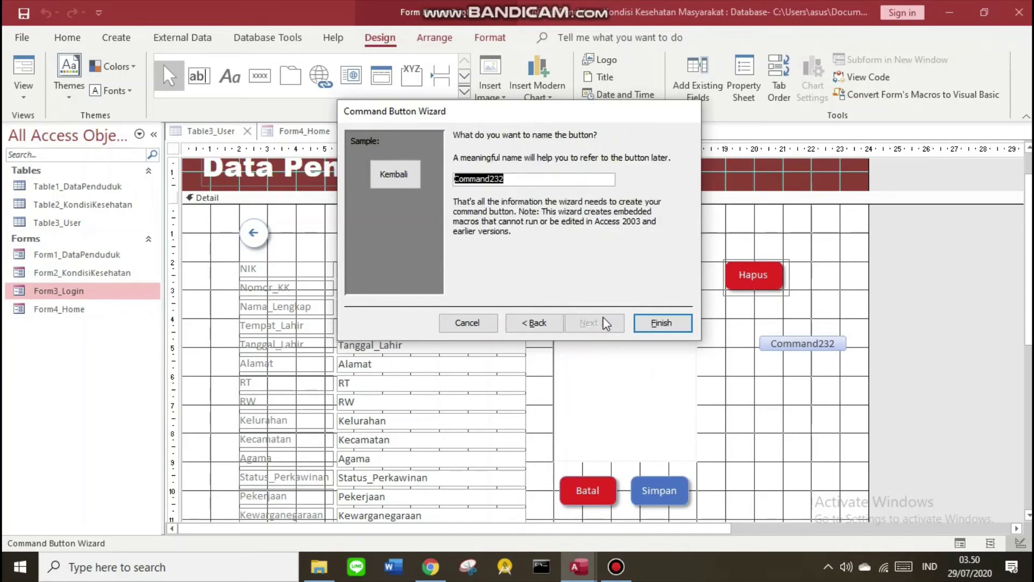
pyautogui.write('kembali')
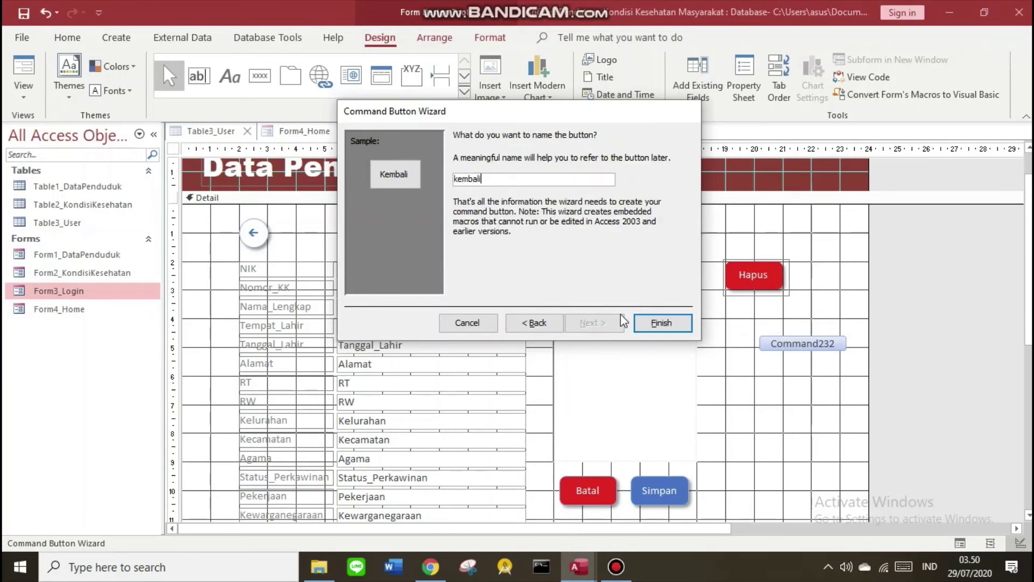
pyautogui.press('Return')
# - Align the Kembali button beneath the Hapus button and enlarge it to about 2 cm wide and 1 cm tall
pyautogui.scroll(-1, 630, 333)
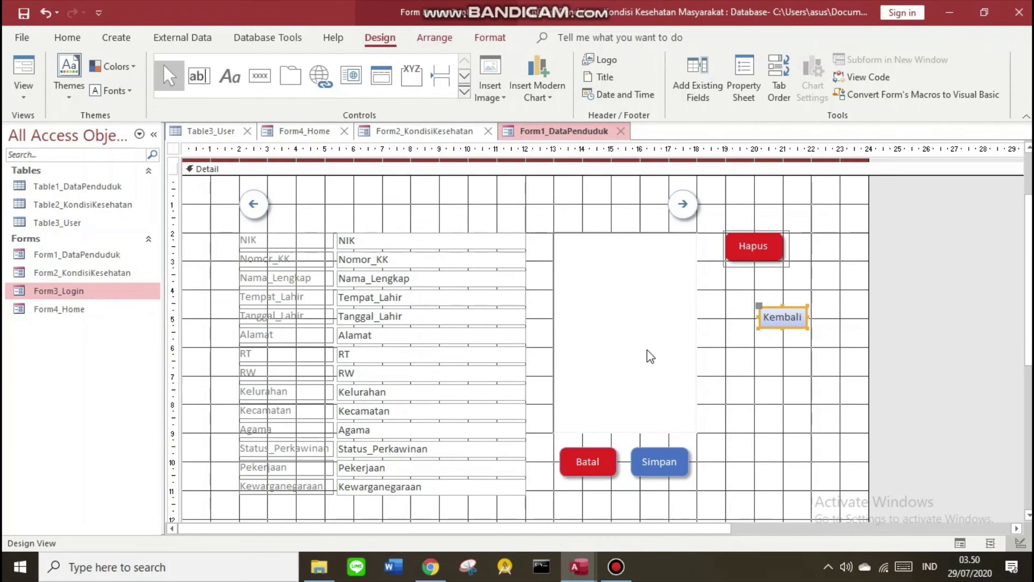
pyautogui.click(791, 371)
pyautogui.click(762, 313)
pyautogui.moveTo(756, 304); pyautogui.dragTo(724, 287)
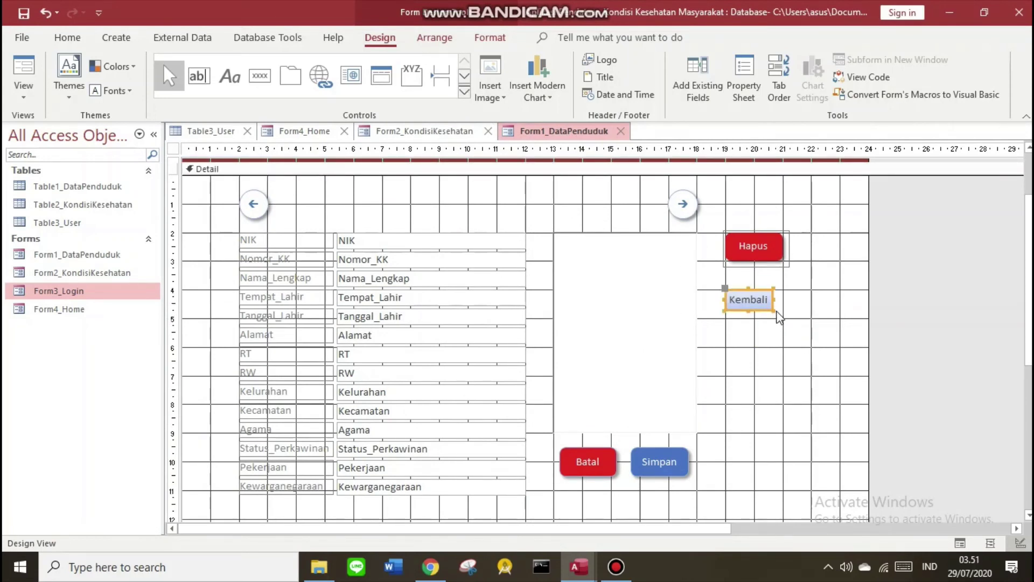
pyautogui.moveTo(773, 310)
pyautogui.mouseDown()
pyautogui.moveTo(783, 318)
pyautogui.moveTo(718, 273)
pyautogui.mouseUp()
# - Style the Kembali button with a blue fill, white text, a shadow and a transparent outline
pyautogui.click(489, 38)
pyautogui.click(571, 70)
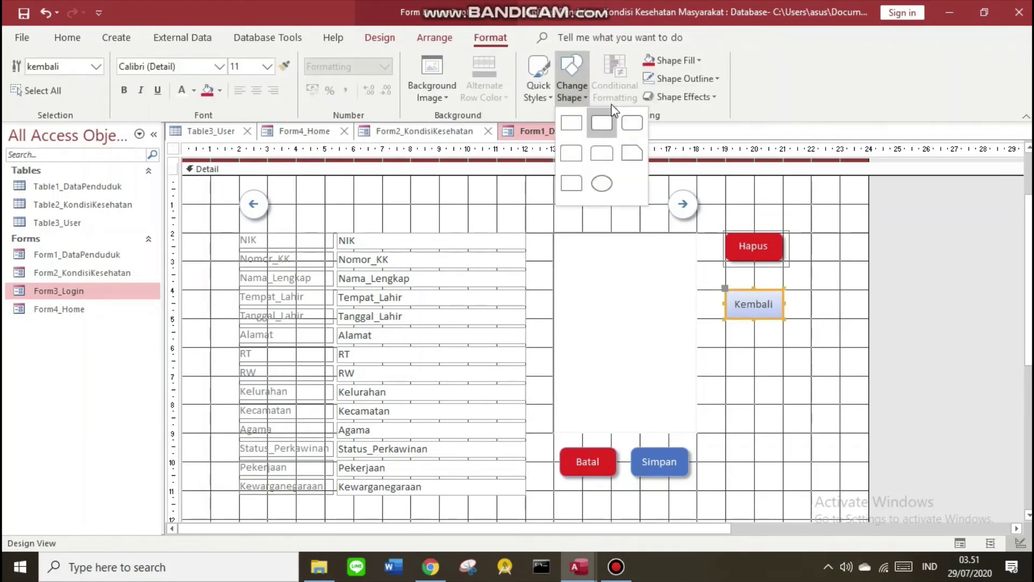
pyautogui.click(673, 60)
pyautogui.click(699, 123)
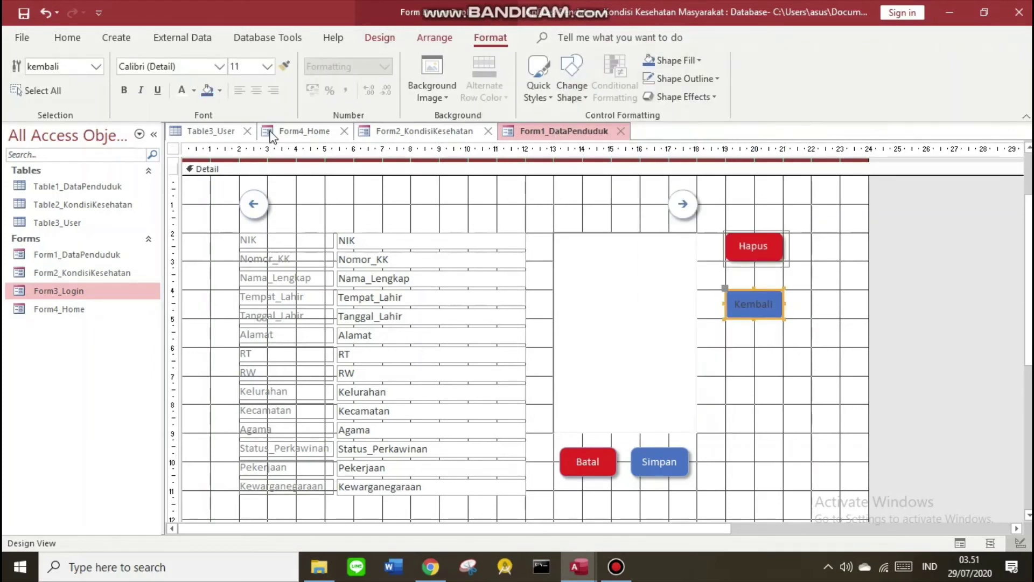
pyautogui.click(680, 97)
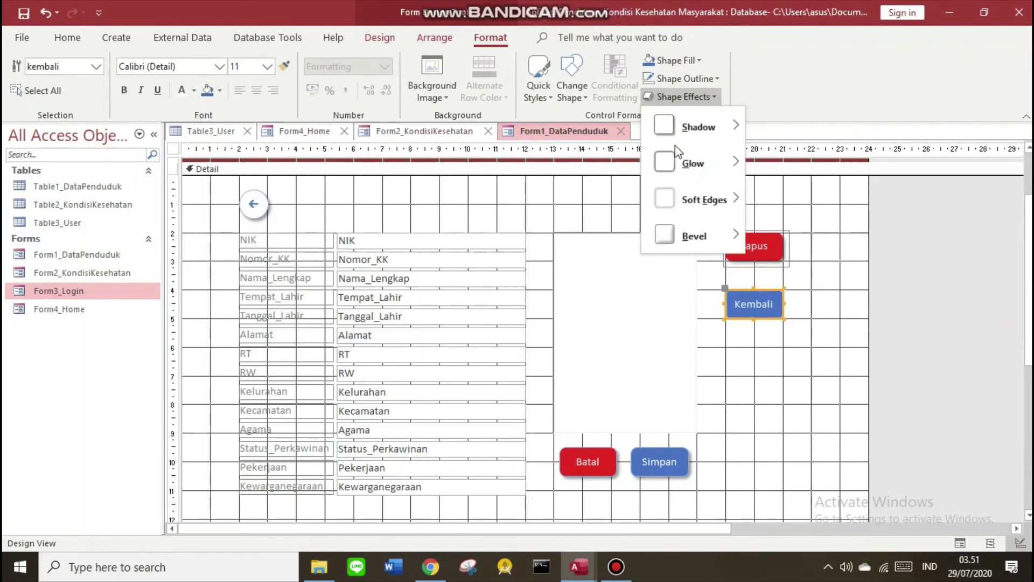
pyautogui.click(695, 62)
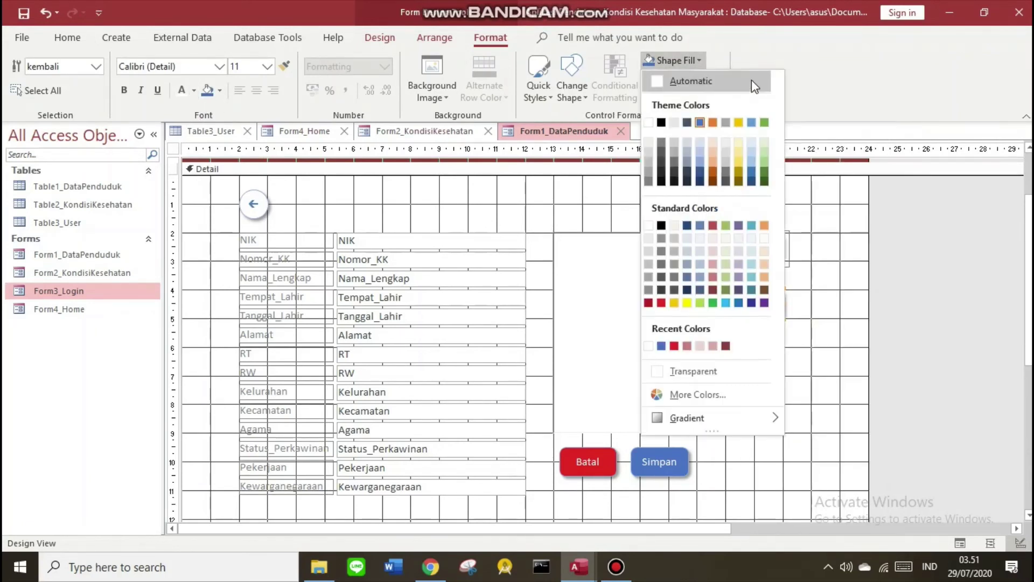
pyautogui.click(794, 79)
pyautogui.click(699, 80)
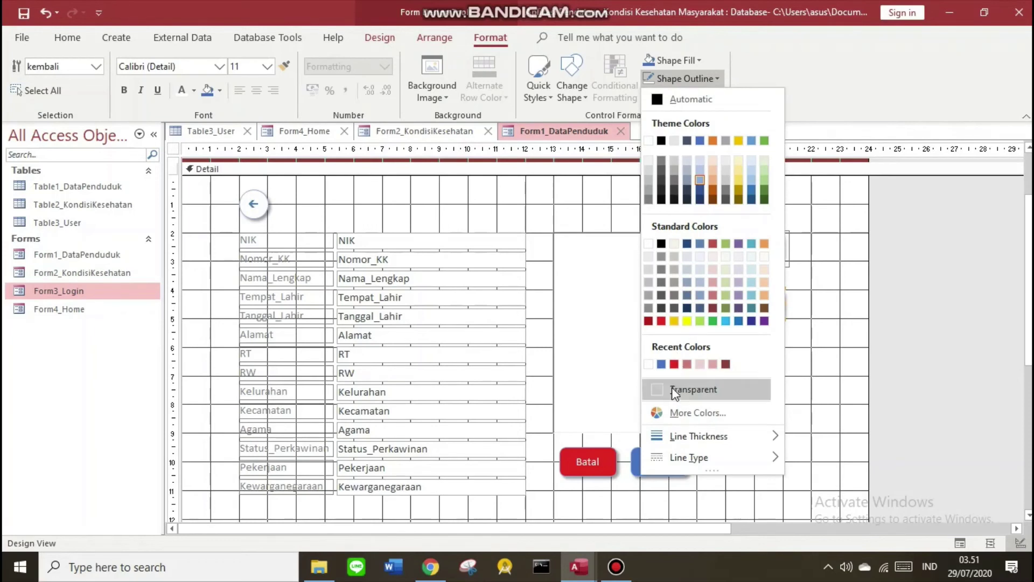
pyautogui.click(693, 389)
pyautogui.click(776, 341)
# - Show Form1_DataPenduduk in Form View and test the Kembali button
pyautogui.rightClick(549, 135)
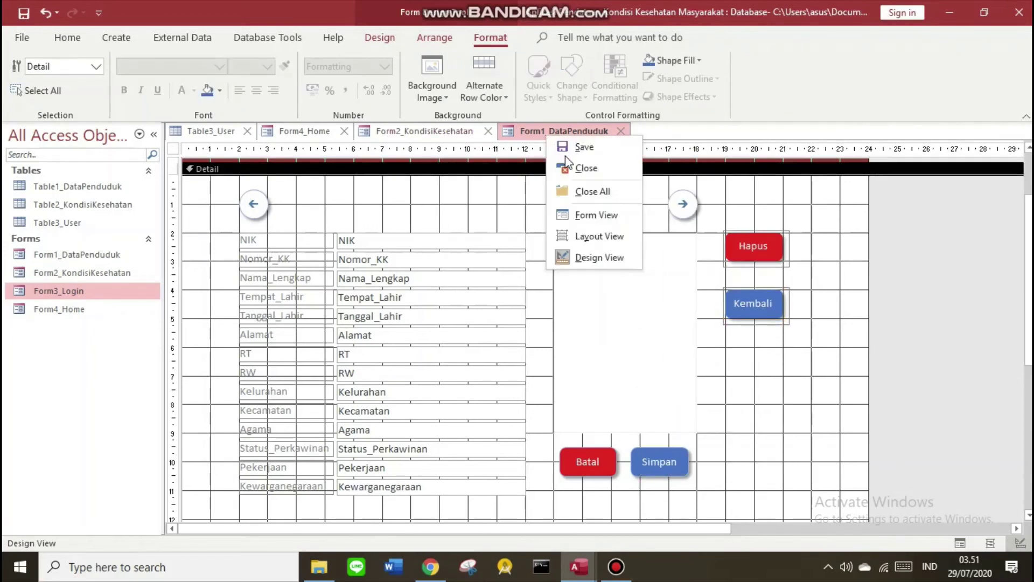
pyautogui.rightClick(527, 135)
pyautogui.click(563, 212)
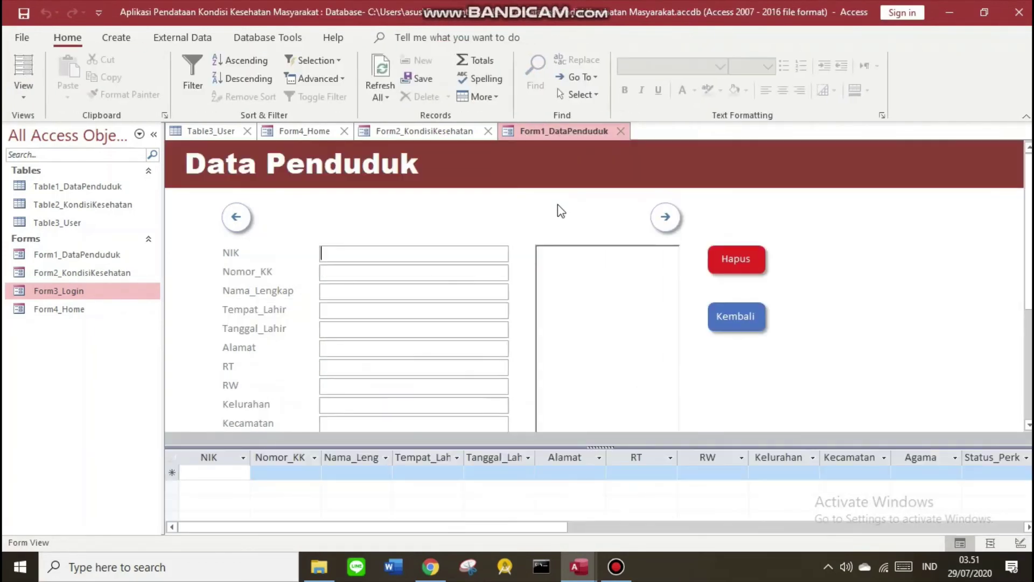
pyautogui.click(717, 320)
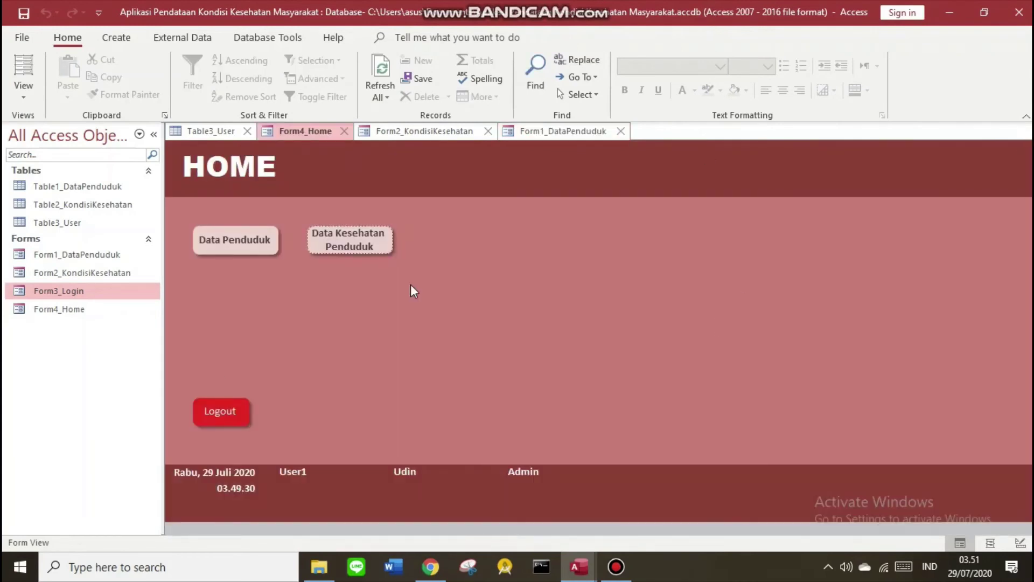
# - Open Form2_KondisiKesehatan in Design View and add a command button beside the photo frame that opens Form4_Home
pyautogui.click(415, 131)
pyautogui.rightClick(402, 137)
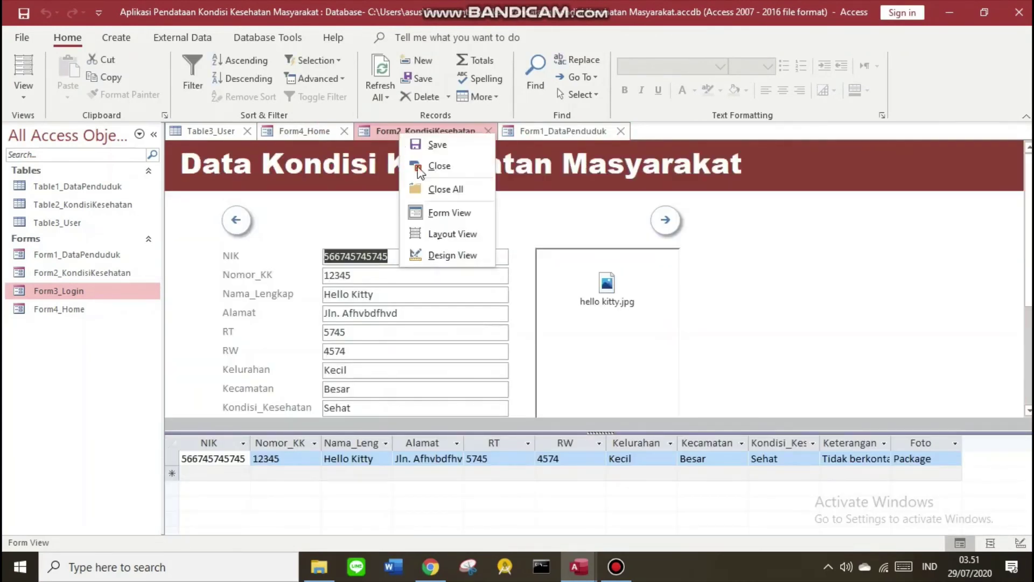
pyautogui.click(455, 255)
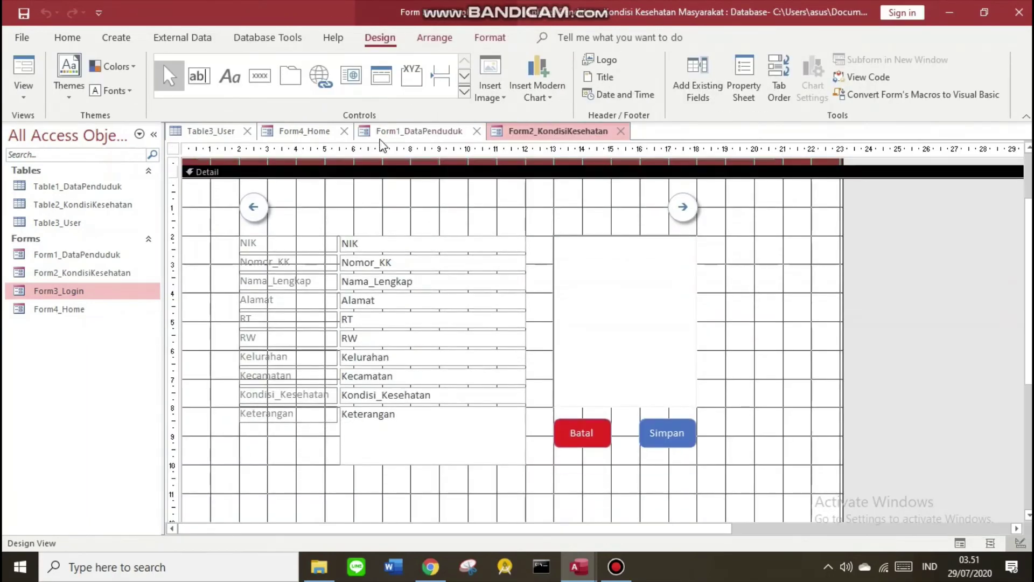
pyautogui.click(259, 76)
pyautogui.click(731, 246)
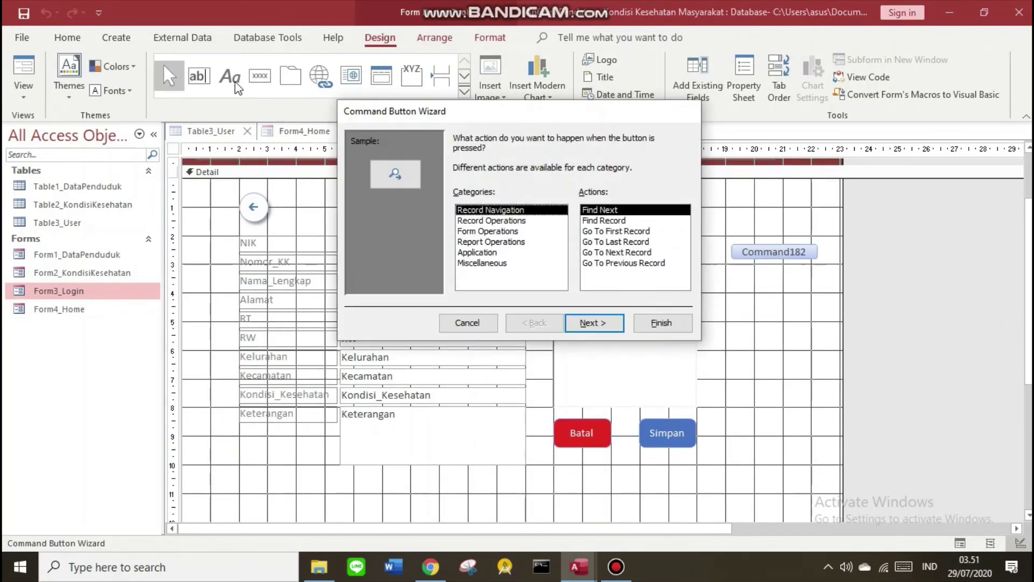
pyautogui.click(495, 231)
pyautogui.click(603, 231)
pyautogui.click(594, 322)
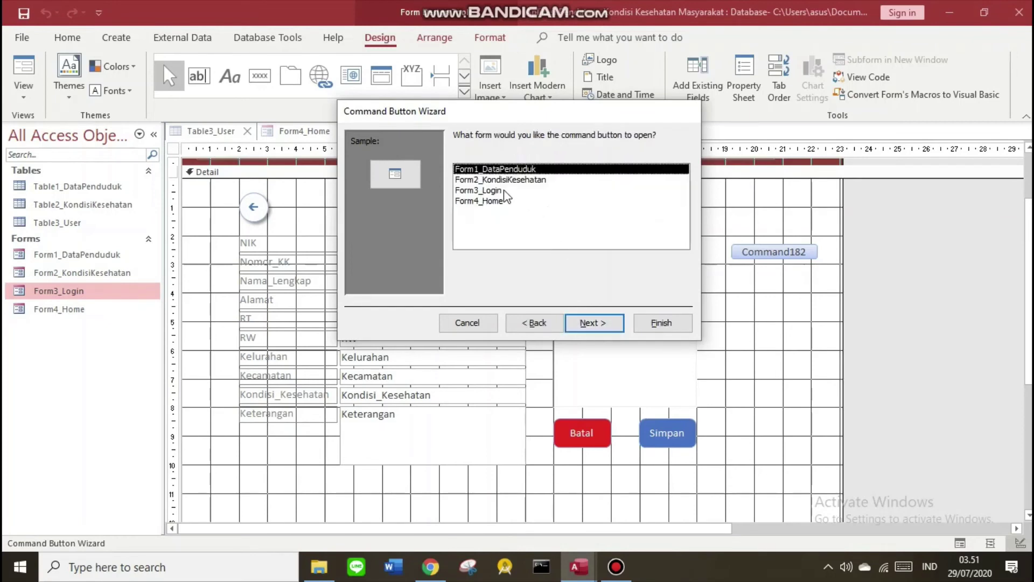
pyautogui.click(491, 200)
pyautogui.click(593, 323)
# - Label the new button on Form2_KondisiKesehatan with the text Kembali, name it kembali, and finish the wizard
pyautogui.click(459, 199)
pyautogui.press('BackSpace')
pyautogui.press('capslock')
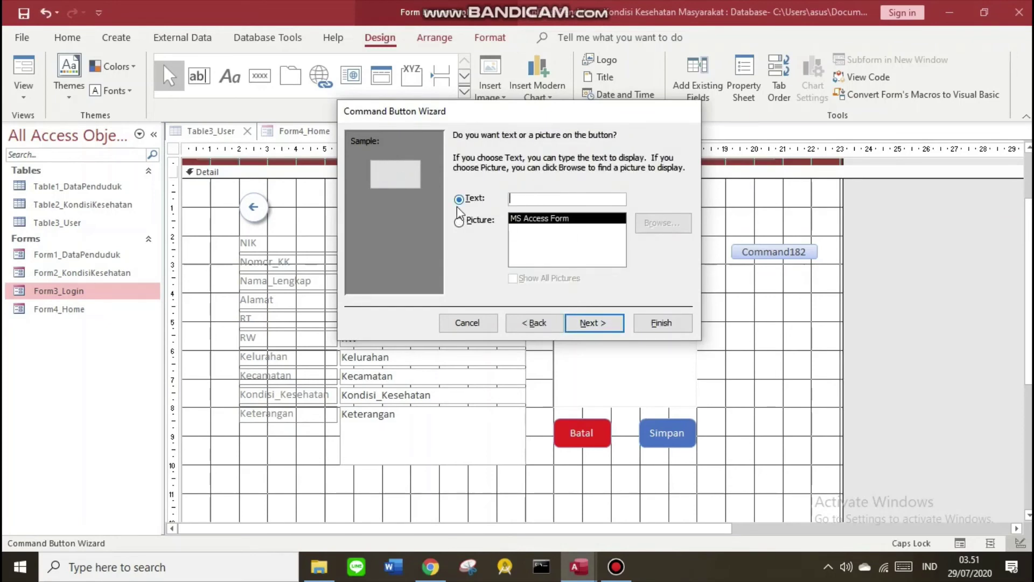
pyautogui.write('Kembali')
pyautogui.click(593, 322)
pyautogui.write('Kembali')
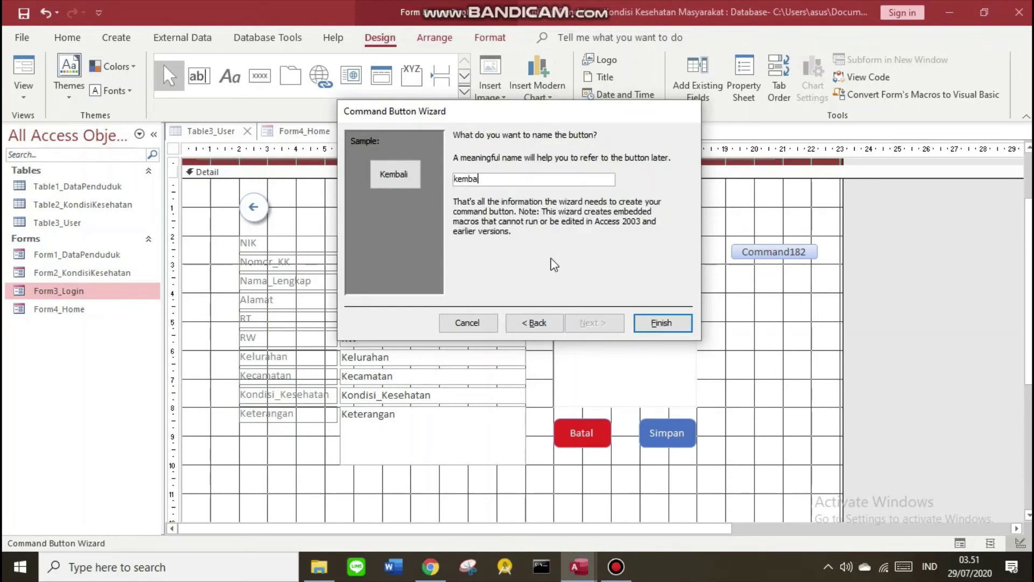
pyautogui.press('Return')
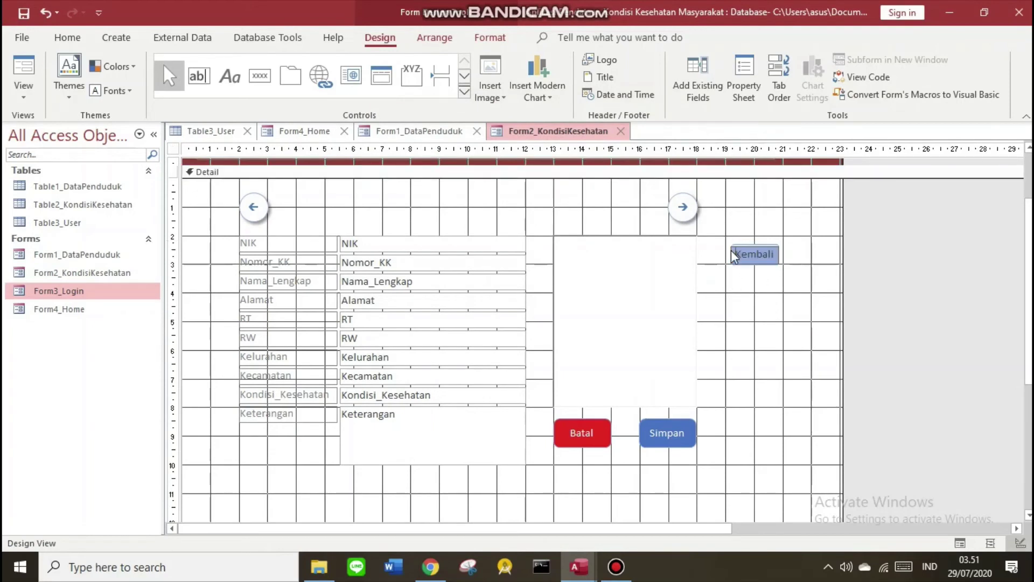
# - Move the Kembali button down to the 4 cm grid line and enlarge it to about 2 cm wide and 1 cm tall
pyautogui.moveTo(729, 242); pyautogui.dragTo(726, 294)
pyautogui.click(788, 323)
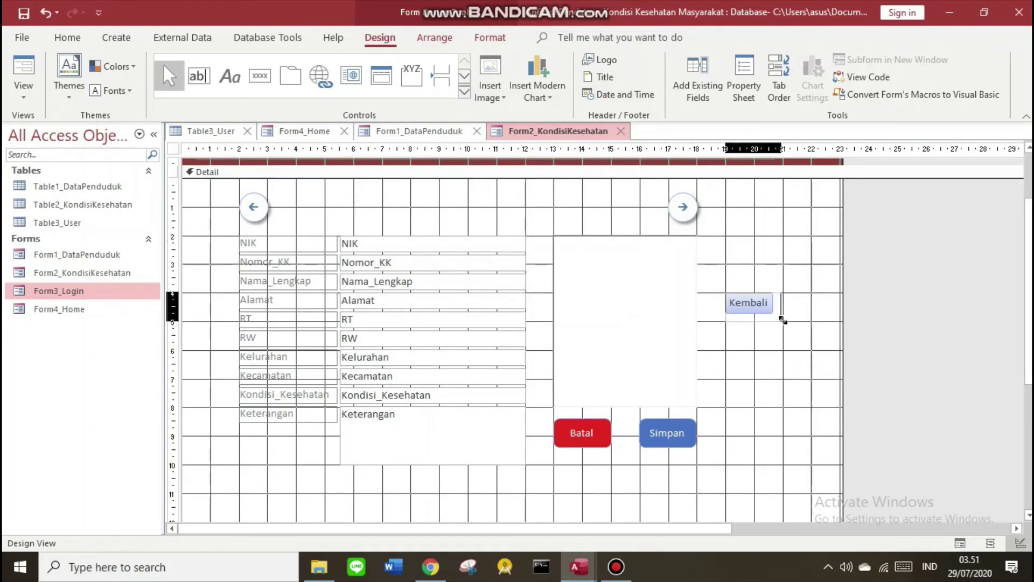
pyautogui.click(739, 317)
# - Give the Kembali button on Form2_KondisiKesehatan a blue fill, white text and a shadow
pyautogui.click(490, 38)
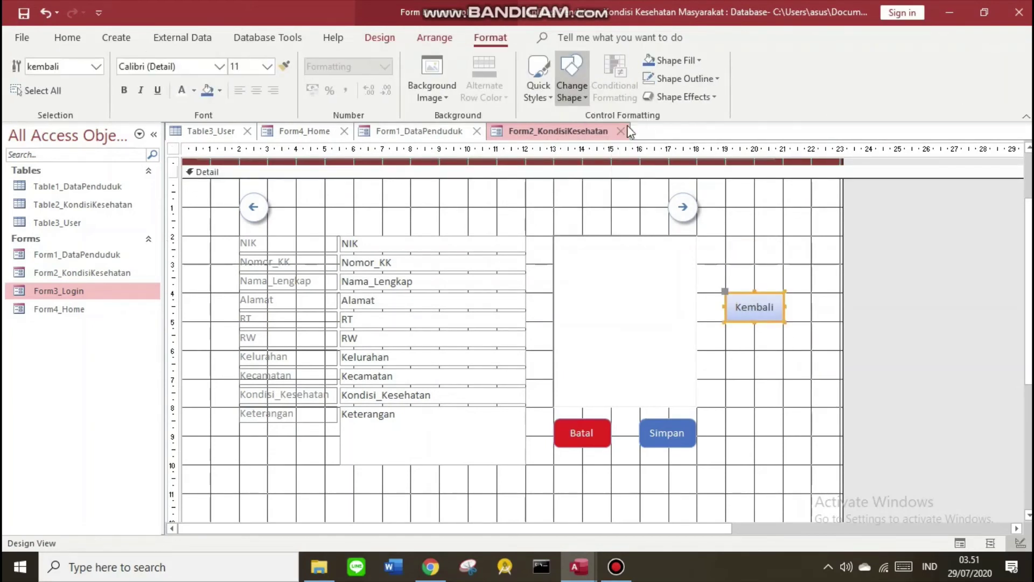
pyautogui.click(673, 61)
pyautogui.click(697, 139)
pyautogui.click(681, 78)
pyautogui.click(659, 162)
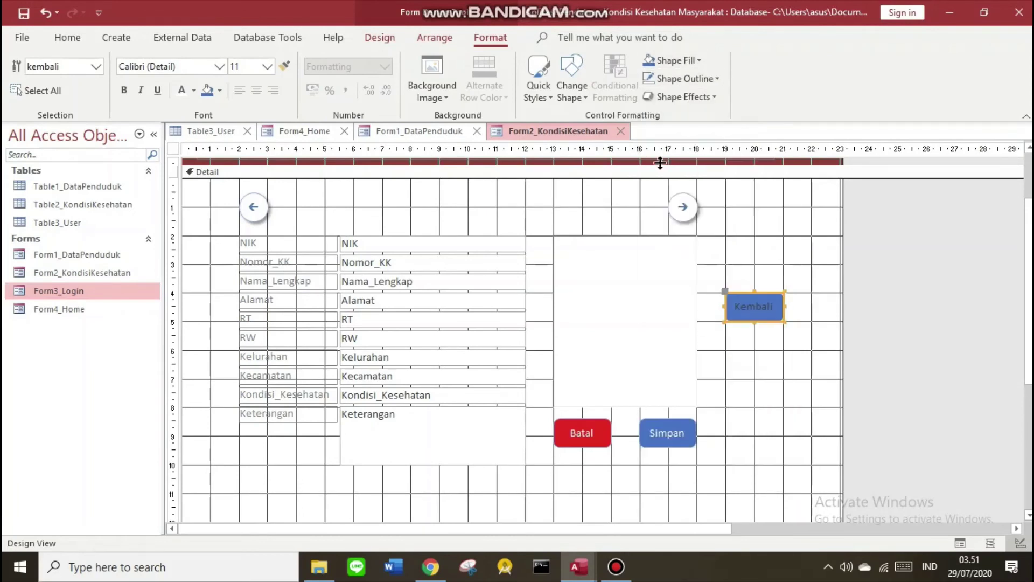
pyautogui.click(679, 97)
pyautogui.moveTo(695, 127)
pyautogui.click(768, 200)
pyautogui.click(760, 323)
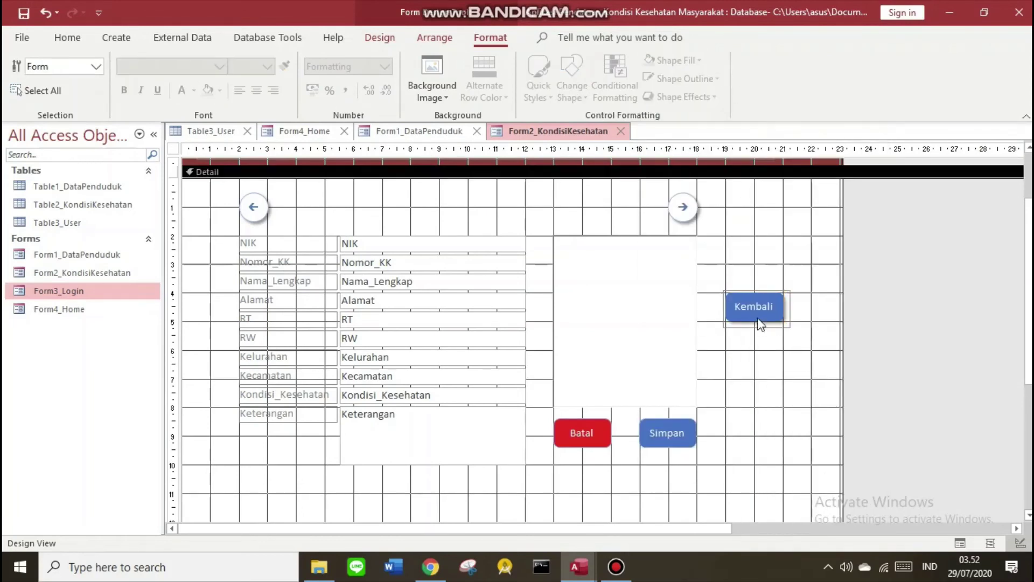
# - Show Form2_KondisiKesehatan in Form View and test its Kembali button
pyautogui.rightClick(548, 134)
pyautogui.click(583, 212)
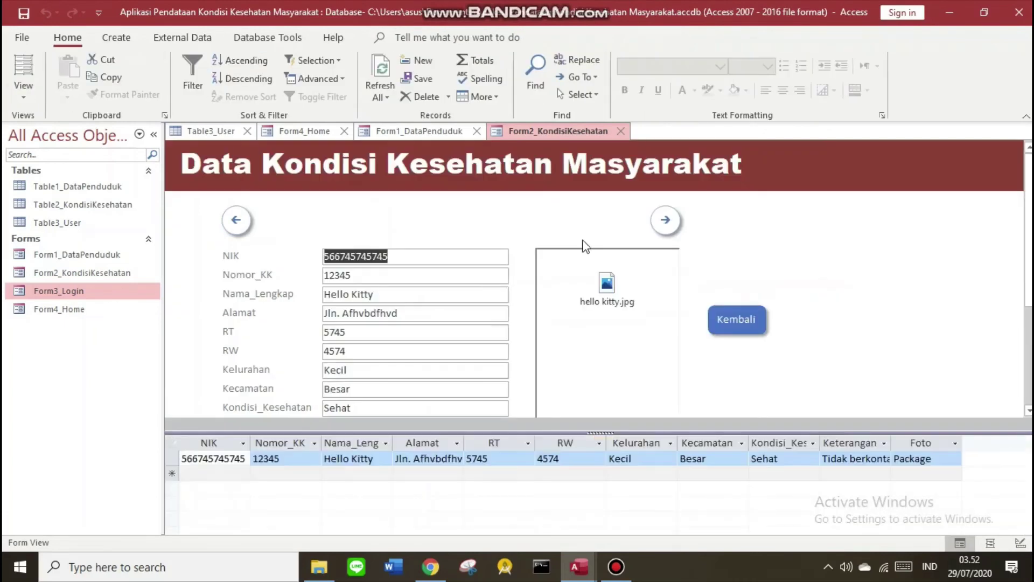
pyautogui.click(747, 331)
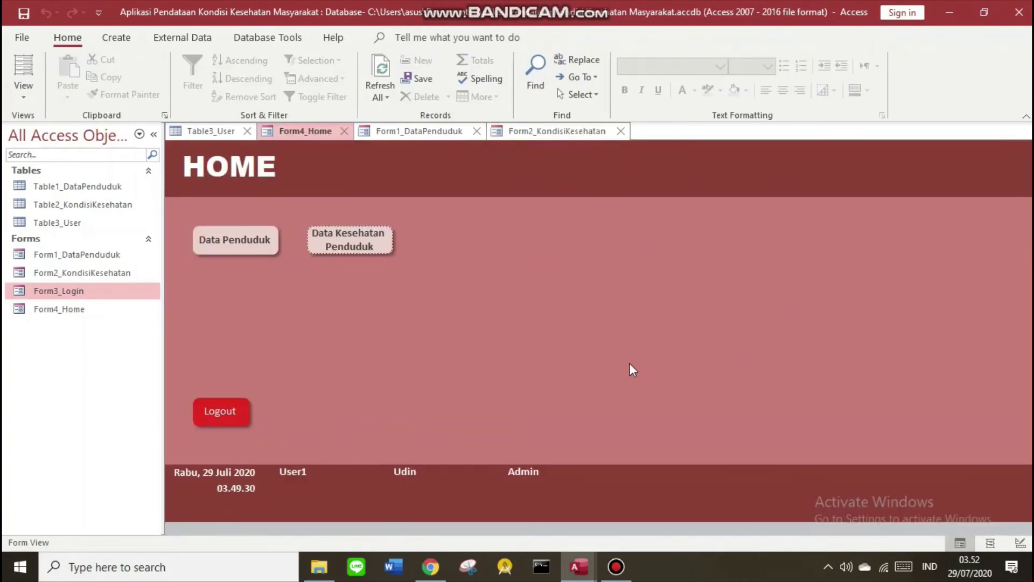